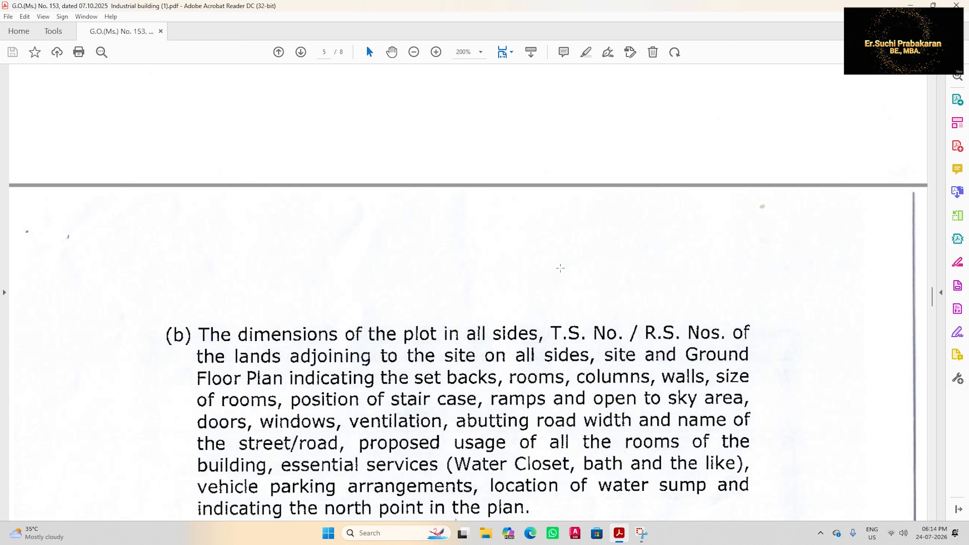
# - Review the particulars required on the first and second drawing sheets, the A4 title details and the Declarations section
pyautogui.scroll(-2, 560, 268)
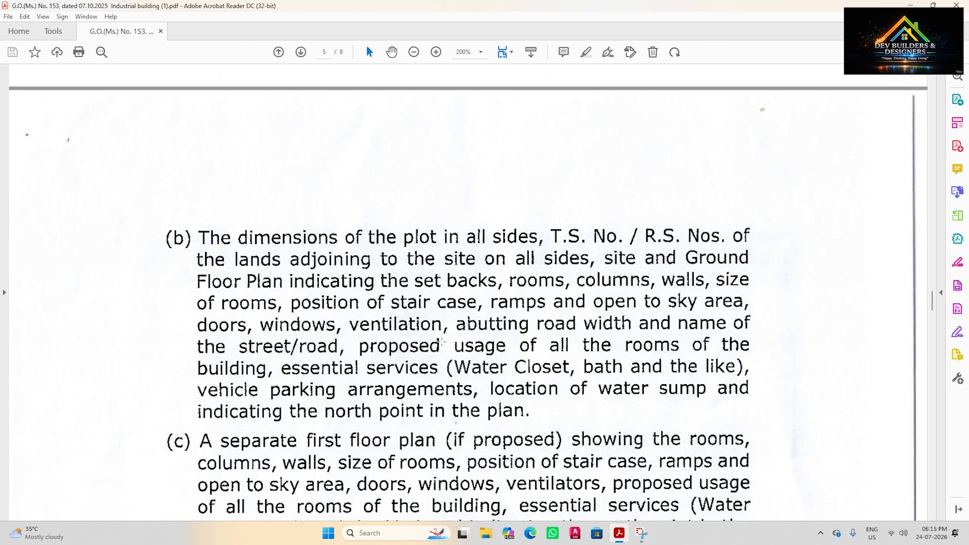
pyautogui.scroll(-3, 442, 342)
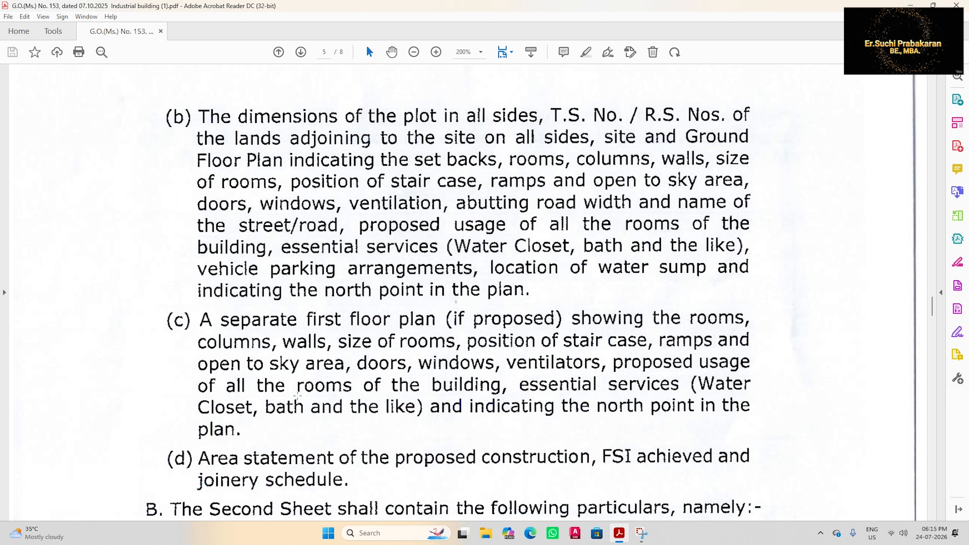
pyautogui.scroll(-3, 375, 260)
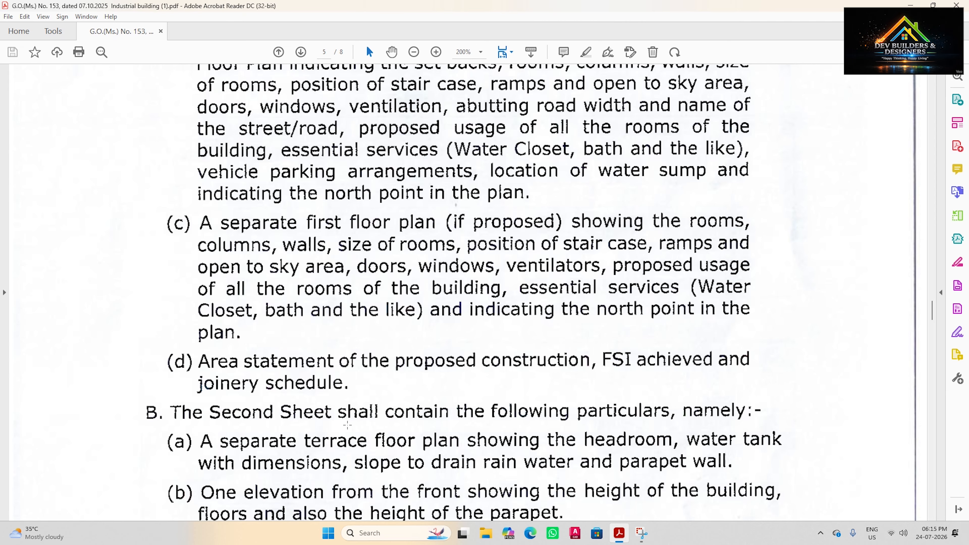
pyautogui.scroll(-1, 365, 359)
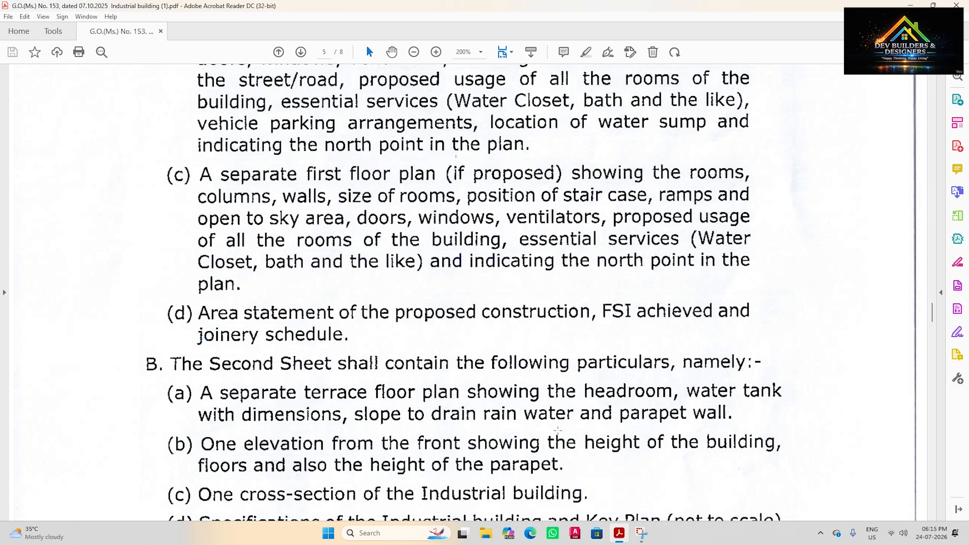
pyautogui.scroll(-2, 629, 401)
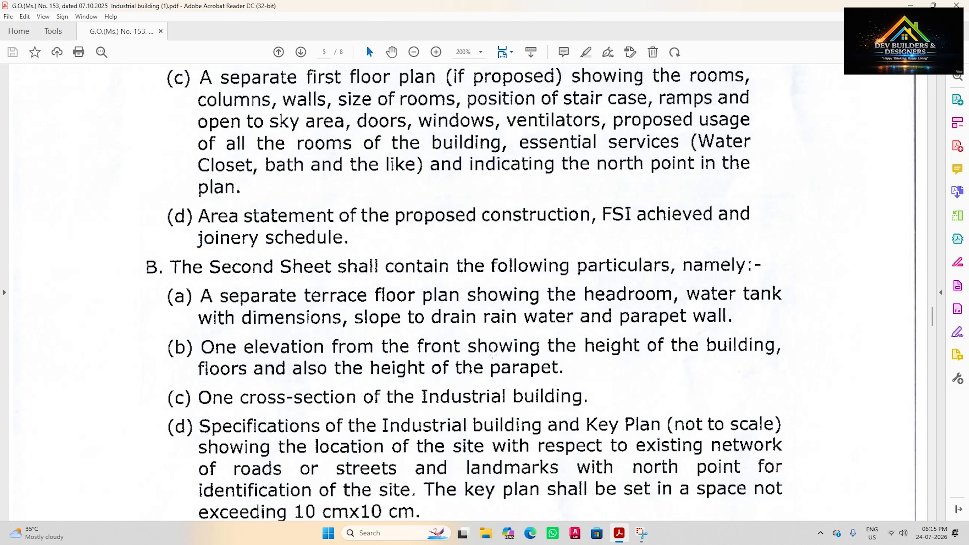
pyautogui.scroll(-1, 488, 369)
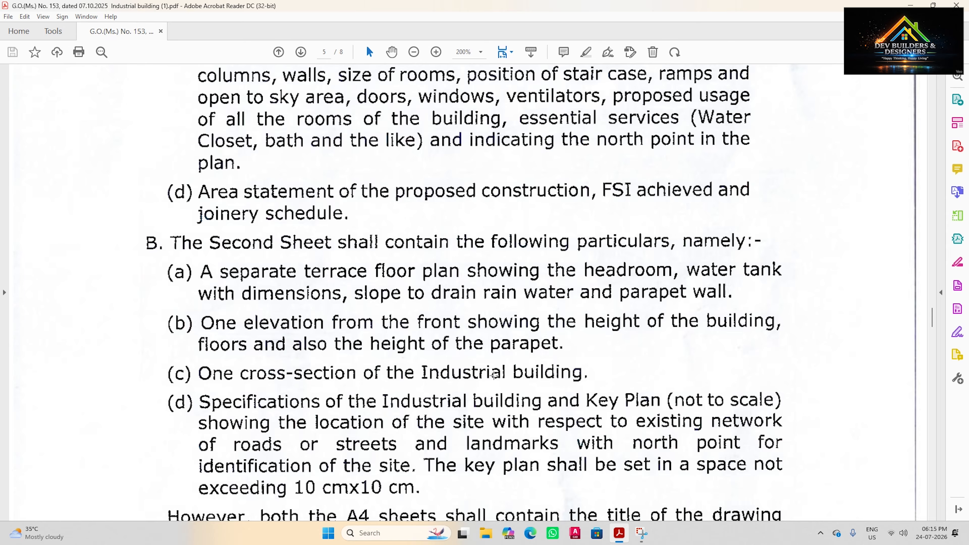
pyautogui.scroll(-2, 494, 376)
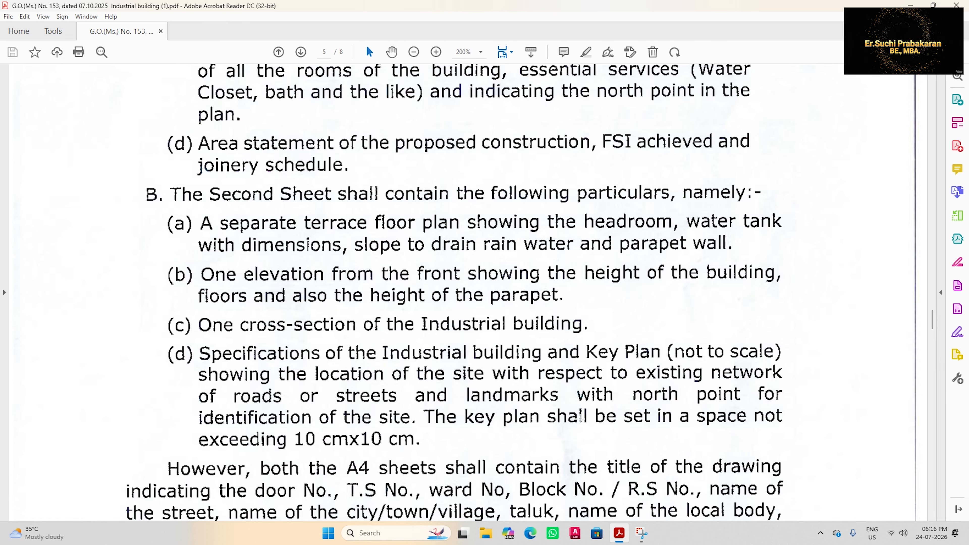
pyautogui.scroll(-4, 603, 289)
pyautogui.scroll(-3, 450, 275)
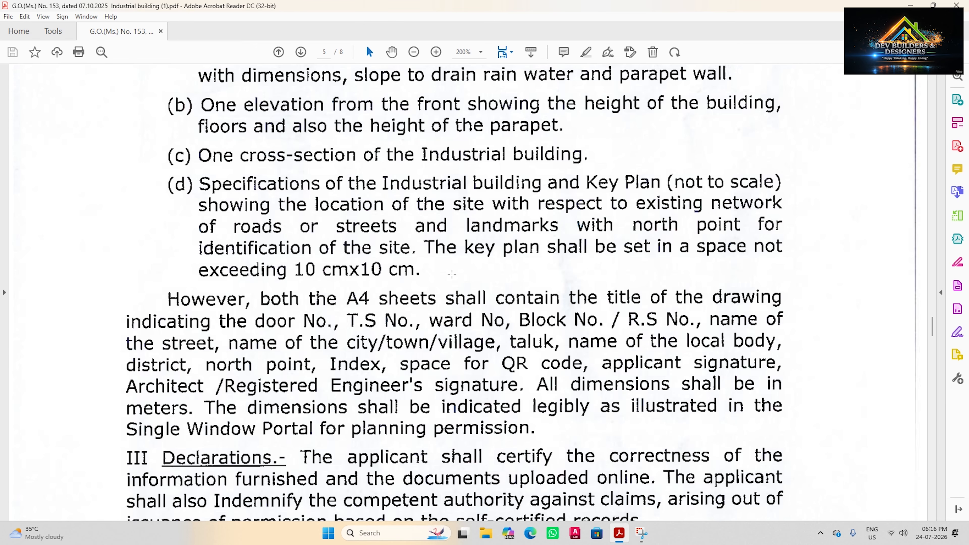
pyautogui.scroll(-5, 451, 274)
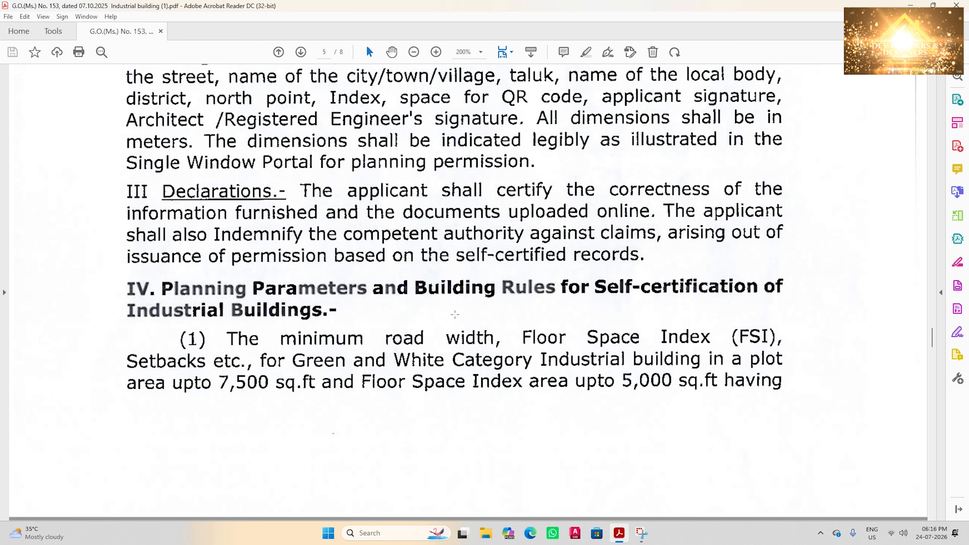
# - Examine the planning parameters table for road width, height, FSI and setbacks of White and Green category industries
pyautogui.scroll(-5, 455, 315)
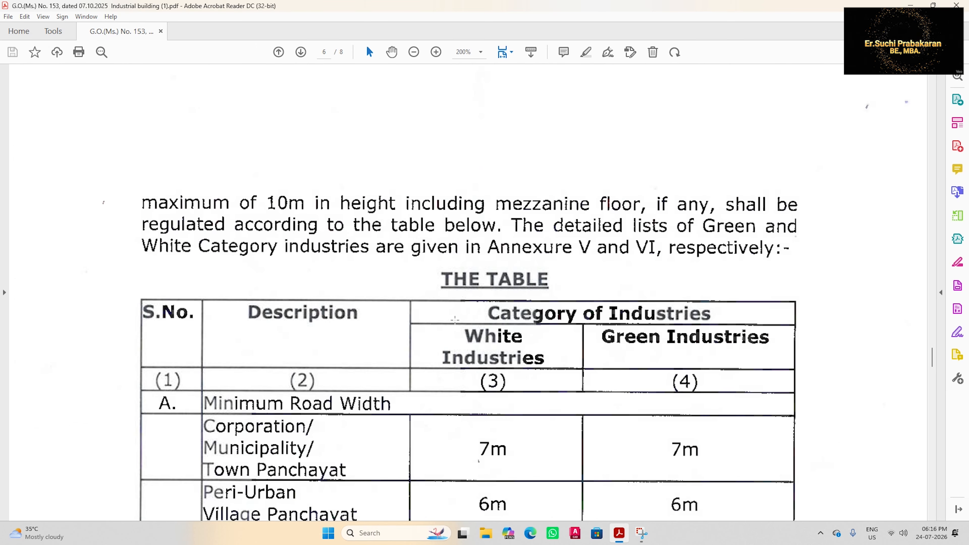
pyautogui.scroll(-4, 455, 320)
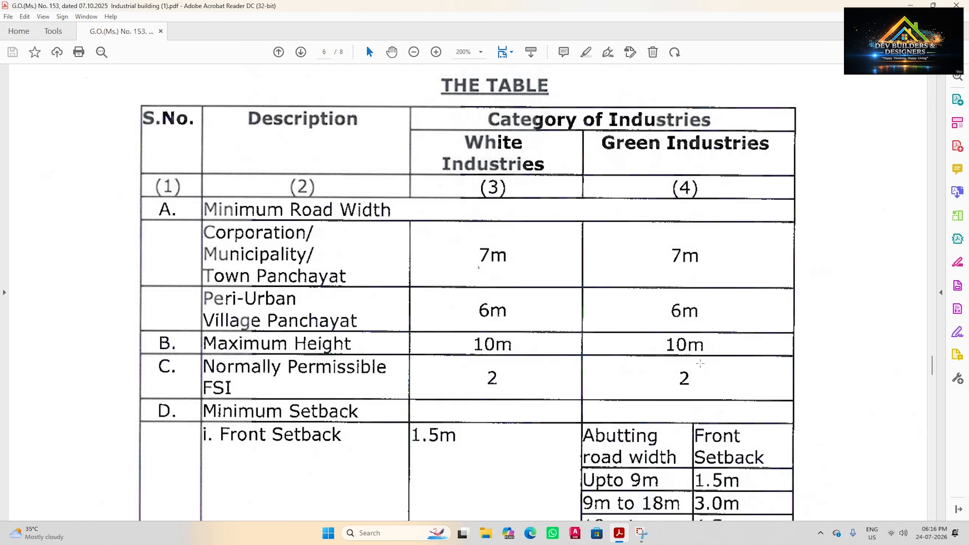
pyautogui.scroll(-1, 700, 364)
pyautogui.scroll(-3, 707, 336)
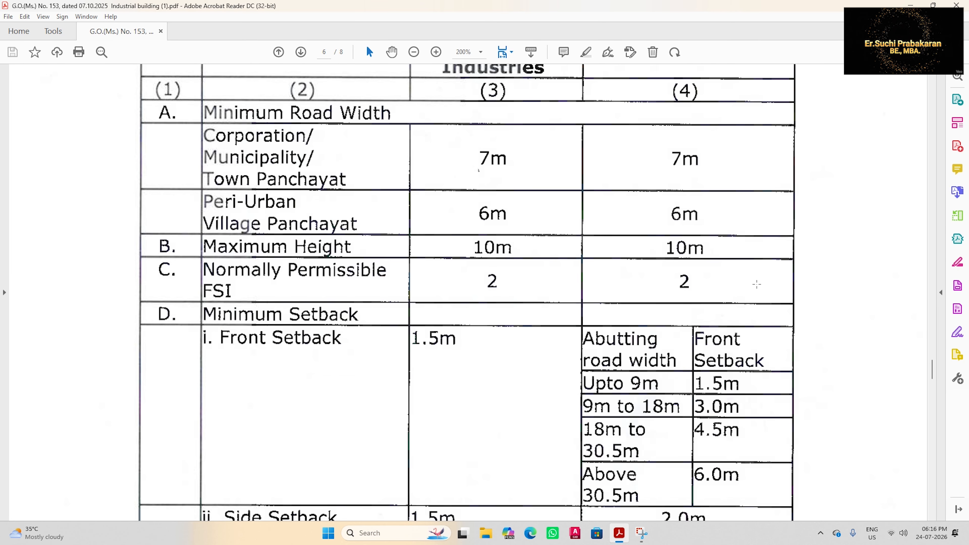
pyautogui.scroll(-1, 518, 258)
pyautogui.scroll(-4, 518, 257)
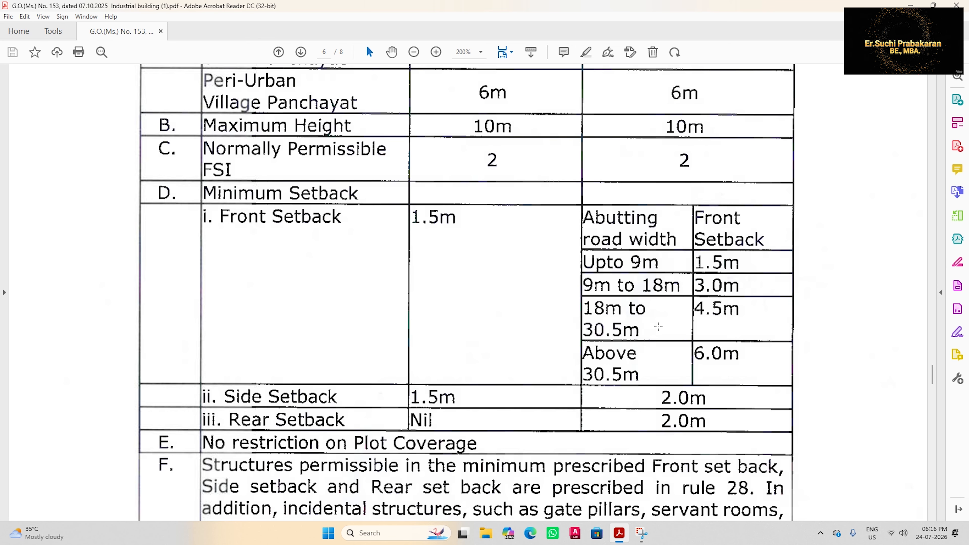
pyautogui.scroll(5, 658, 327)
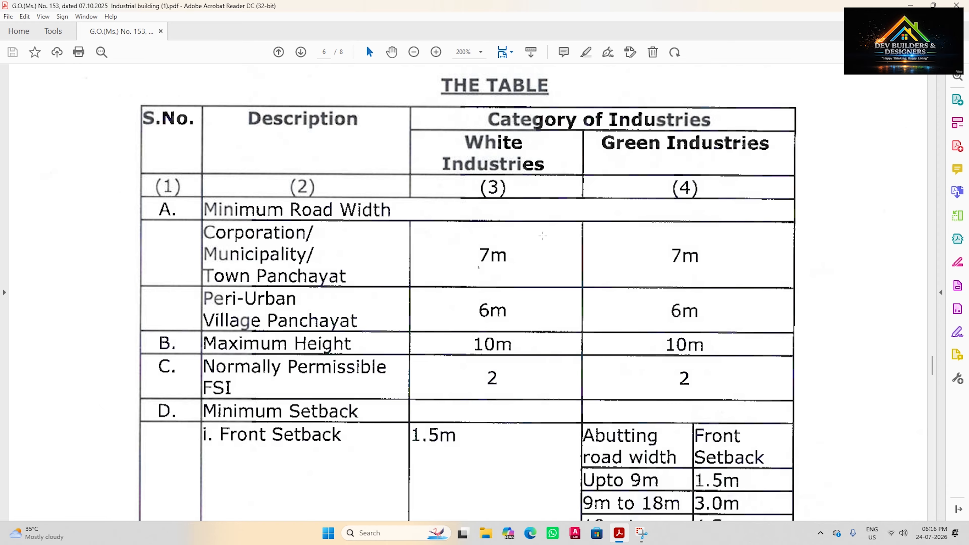
pyautogui.scroll(-3, 542, 236)
pyautogui.scroll(-2, 717, 235)
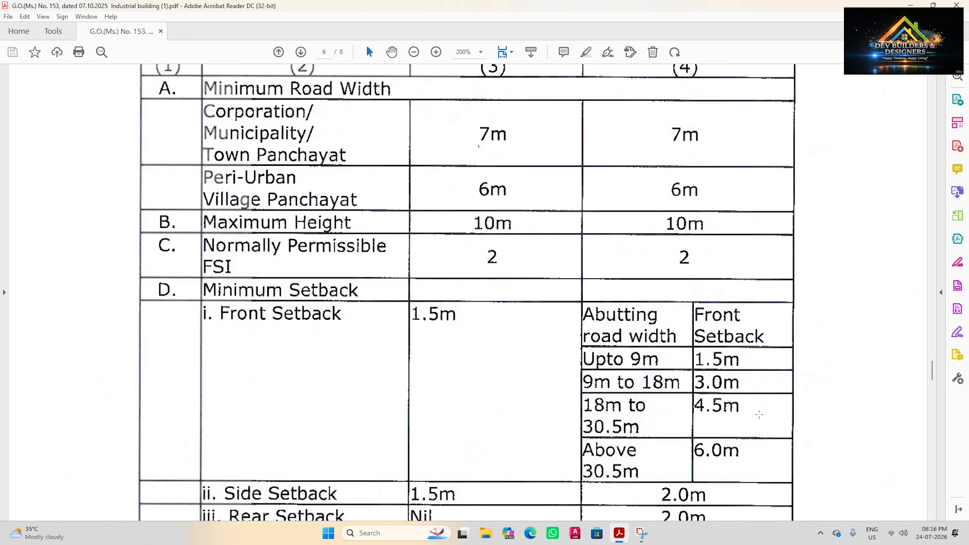
pyautogui.scroll(-3, 760, 414)
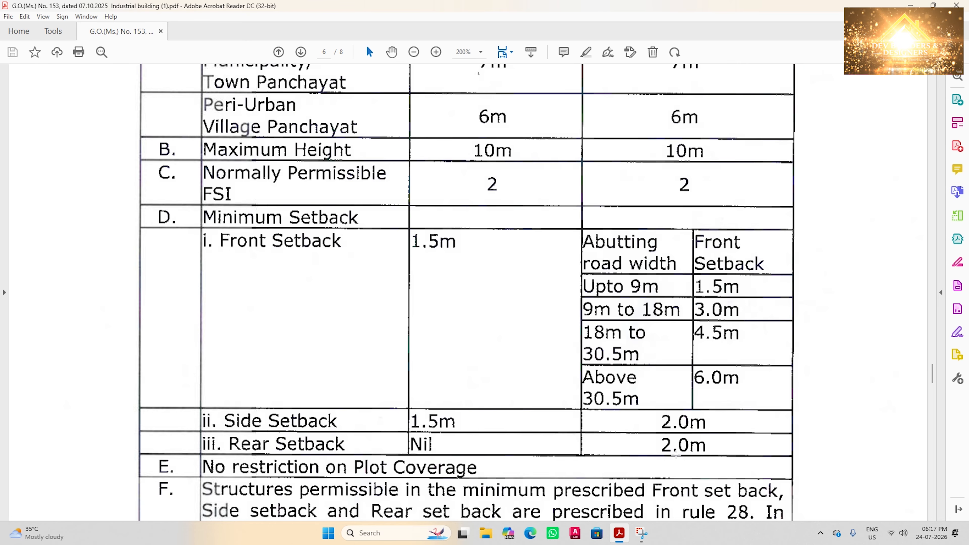
pyautogui.scroll(5, 675, 454)
pyautogui.scroll(-8, 680, 300)
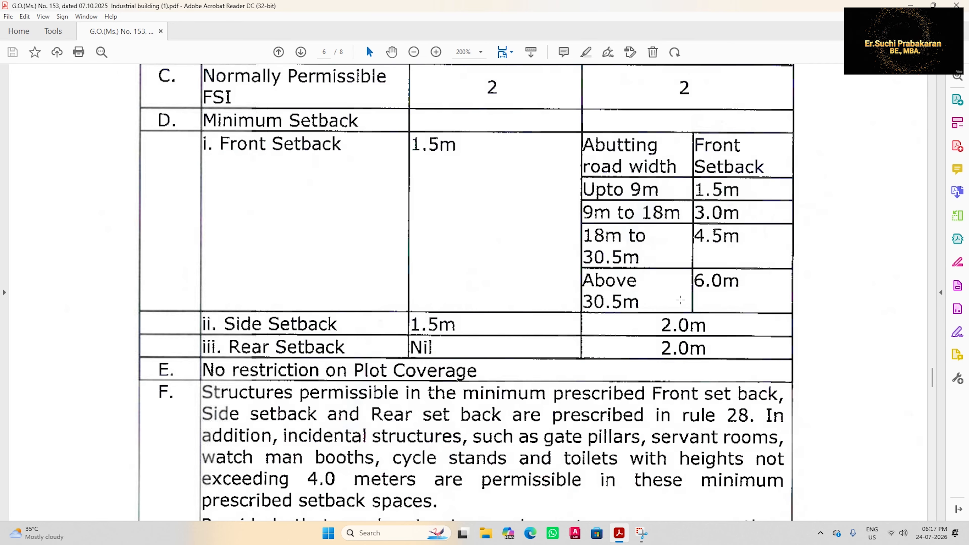
# - Skim the rest of the order, from the parking and rainwater rules through Sanction, Verification and Inspection to Action for Wrong Information
pyautogui.scroll(-4, 681, 300)
pyautogui.scroll(-15, 664, 332)
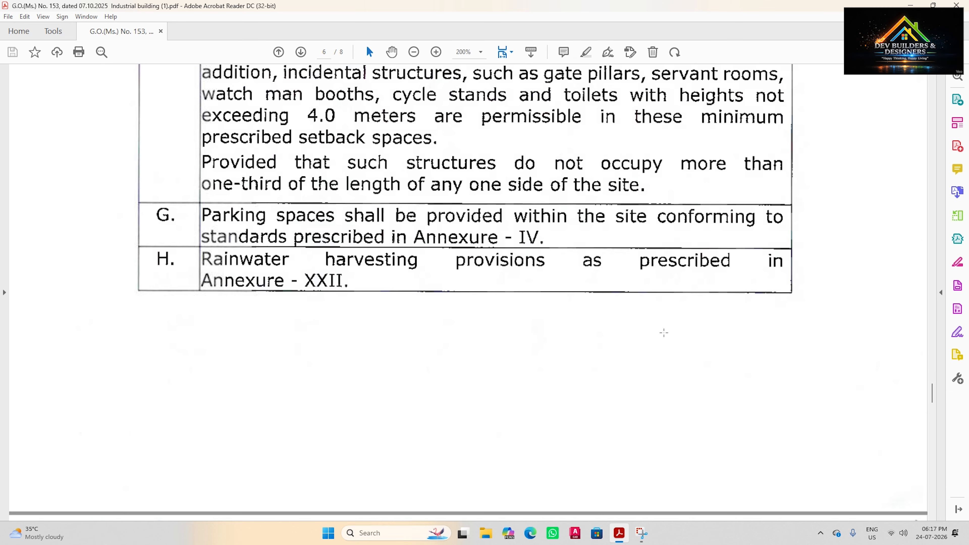
pyautogui.scroll(-12, 664, 335)
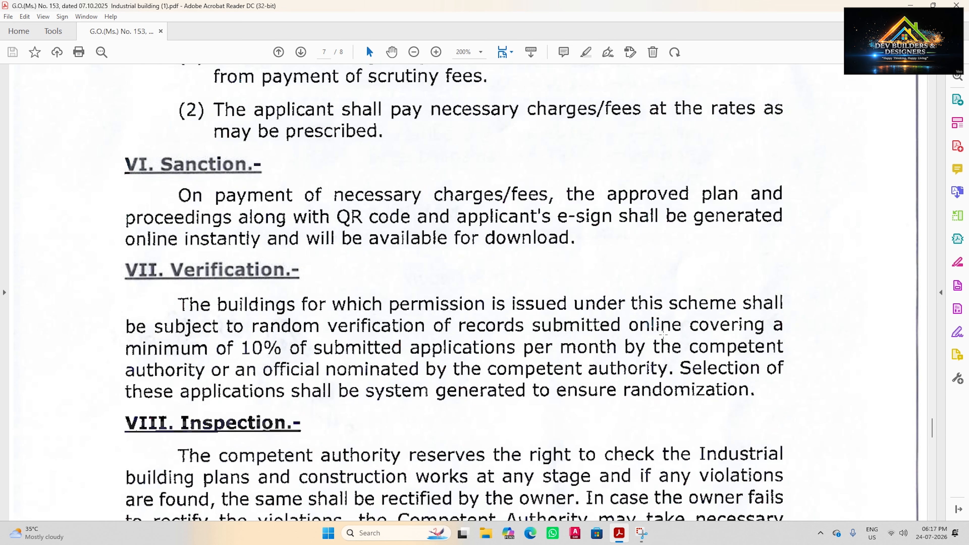
pyautogui.scroll(-20, 663, 335)
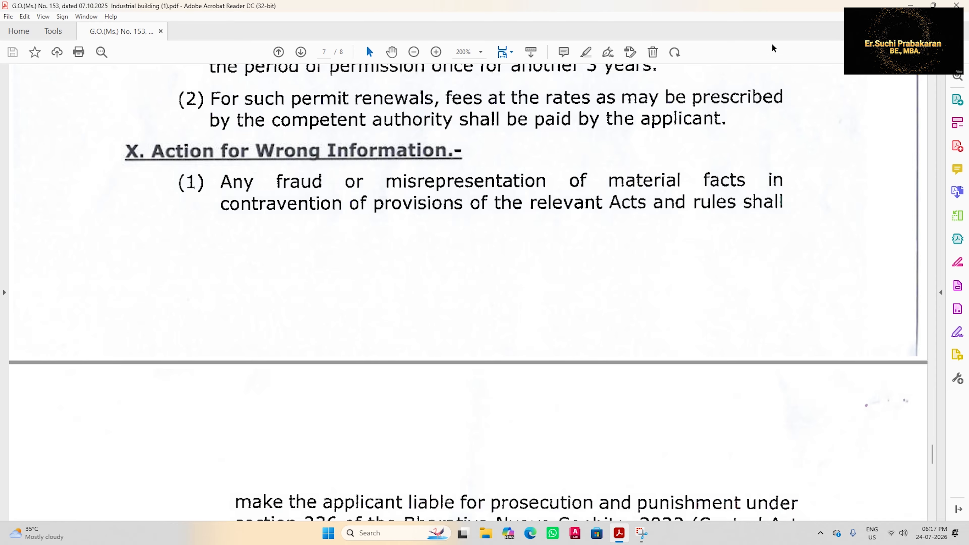
# - Start Google Chrome with a saved user profile in a maximized window and open the devdrafts.com website
pyautogui.click(382, 533)
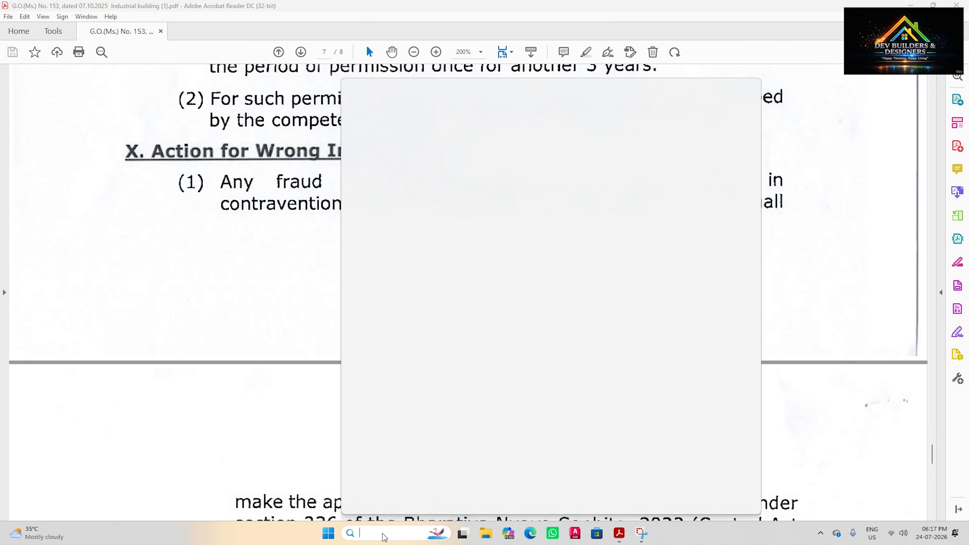
pyautogui.write('c')
pyautogui.click(398, 151)
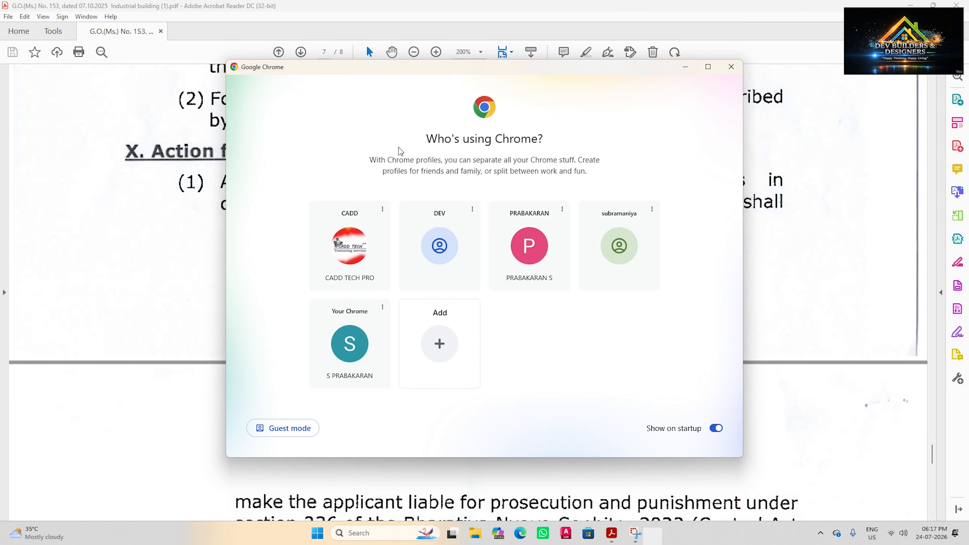
pyautogui.click(356, 342)
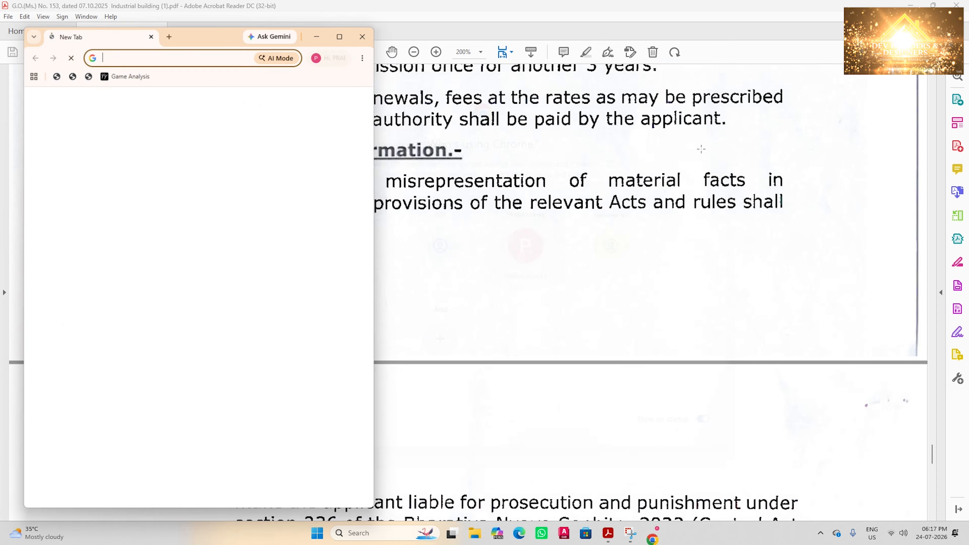
pyautogui.click(345, 37)
pyautogui.click(269, 32)
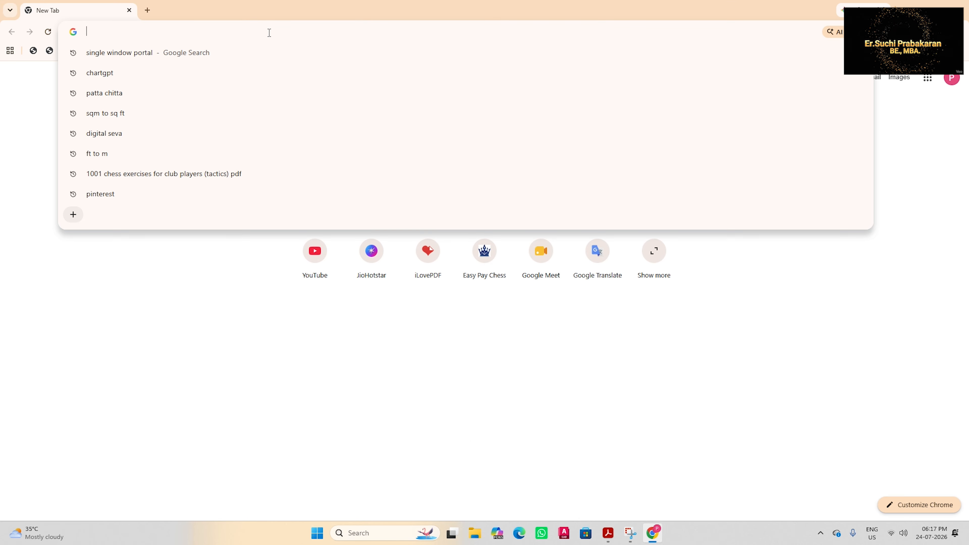
pyautogui.write('devdrafts.com')
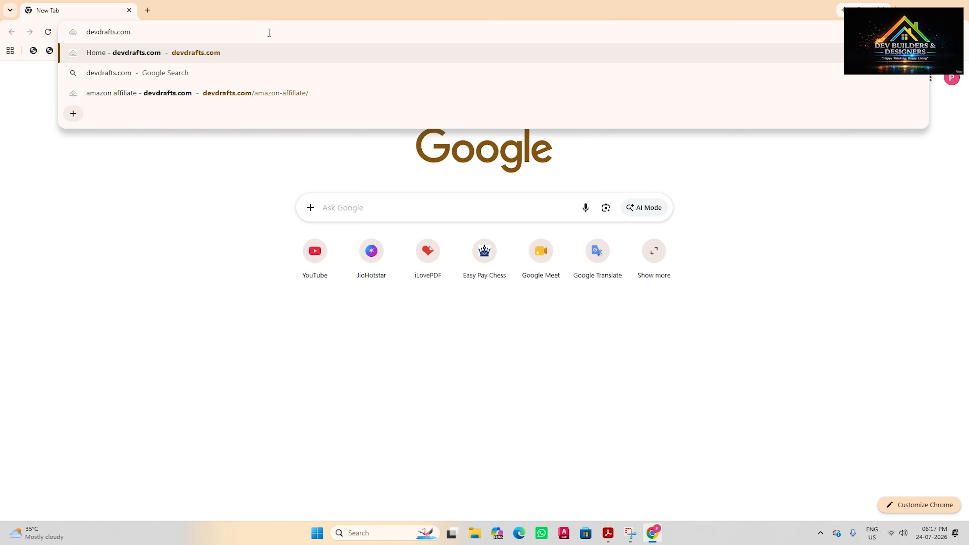
pyautogui.press('Return')
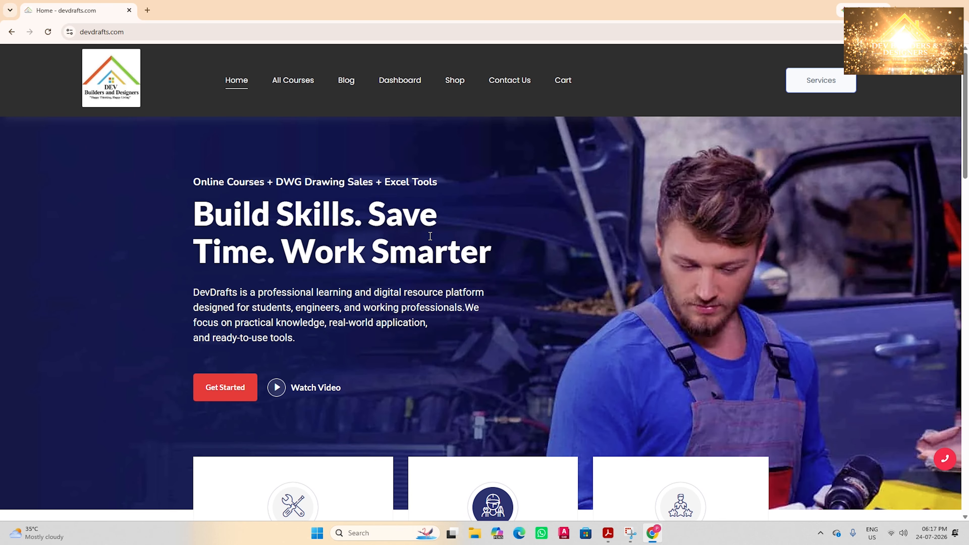
# - Open the blog post "Industrial Building Rules – Tamil Nadu (G.O.Ms.No.153)" and follow its source file link to the PDF
pyautogui.click(346, 81)
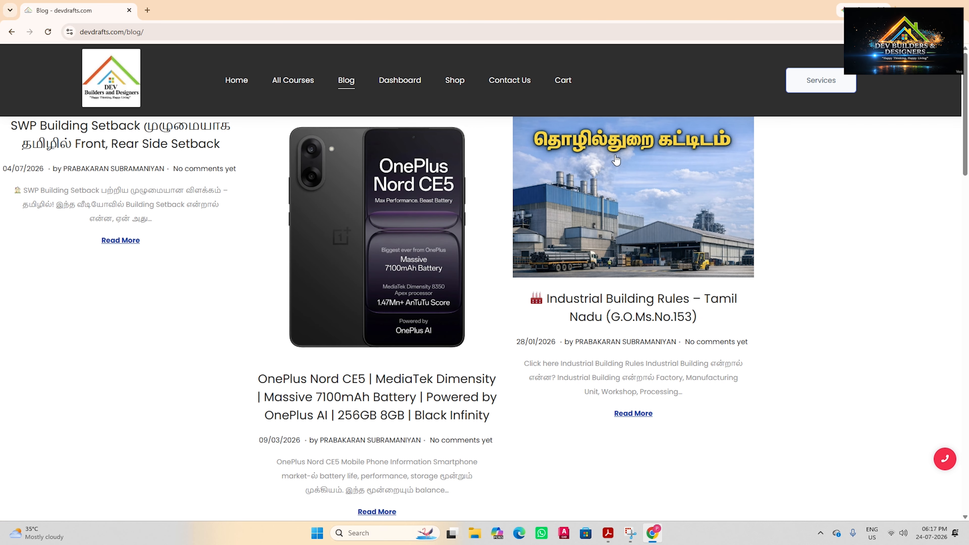
pyautogui.scroll(-1, 754, 233)
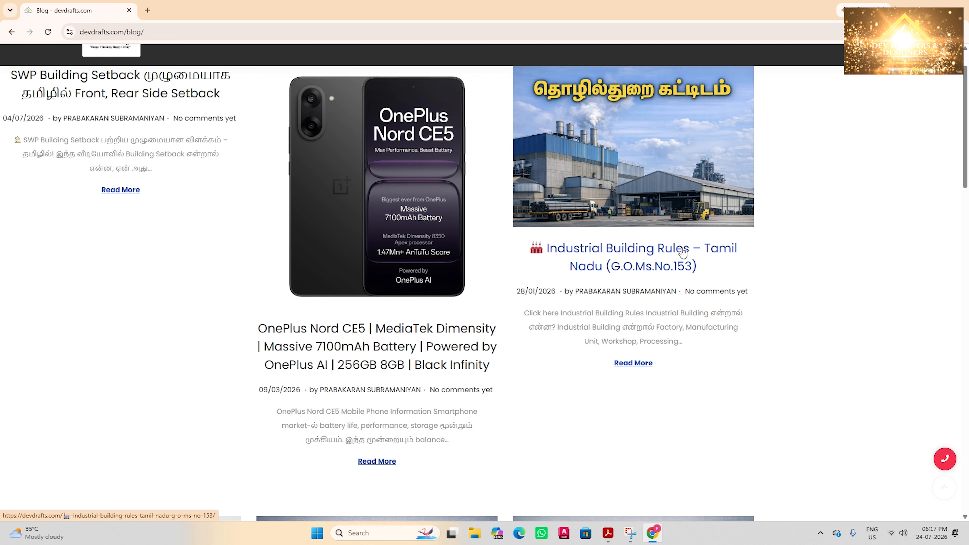
pyautogui.click(652, 255)
pyautogui.scroll(-10, 652, 254)
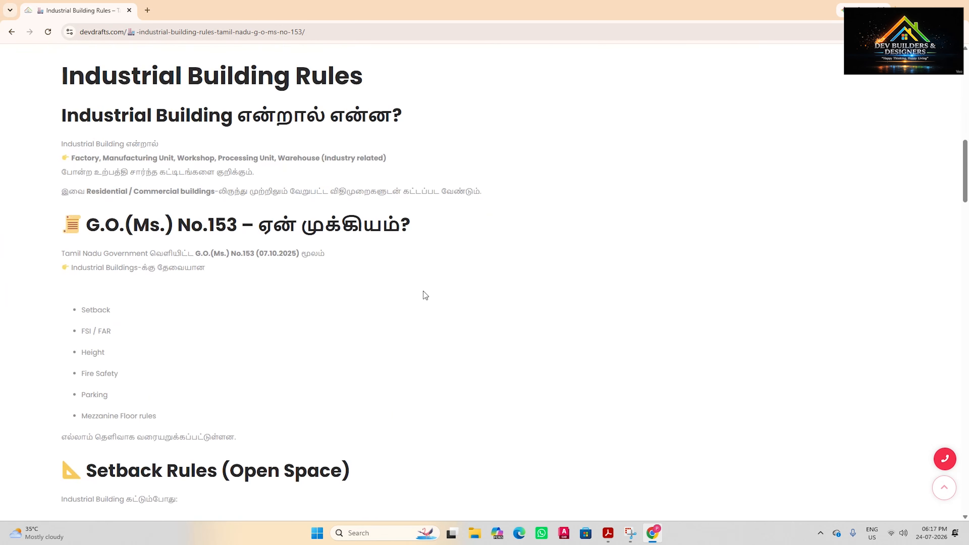
pyautogui.scroll(-20, 425, 295)
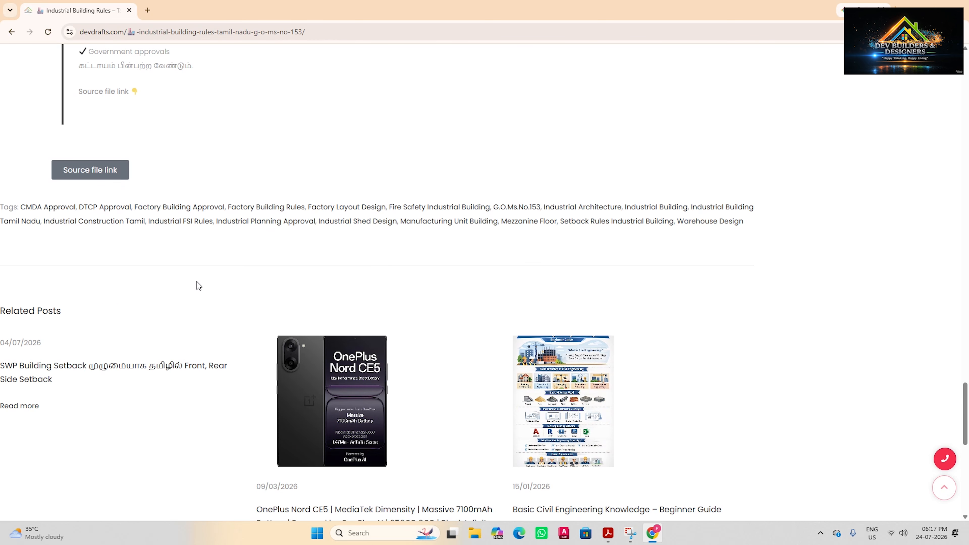
pyautogui.click(106, 183)
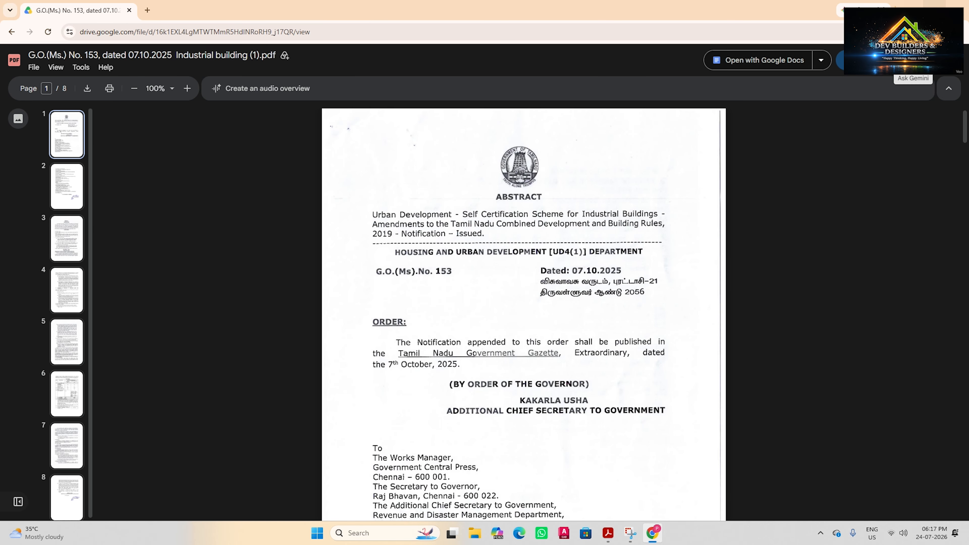
# - Search for "single window portal" in a new browser tab and open the TamilNadu State Wide Single Window Portal result
pyautogui.click(910, 5)
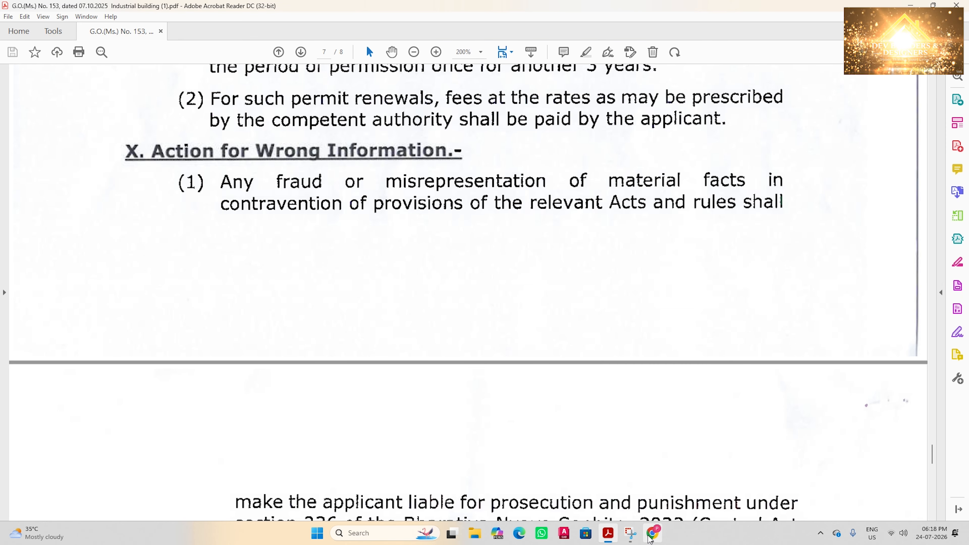
pyautogui.click(652, 535)
pyautogui.hotkey('ctrl', 't')
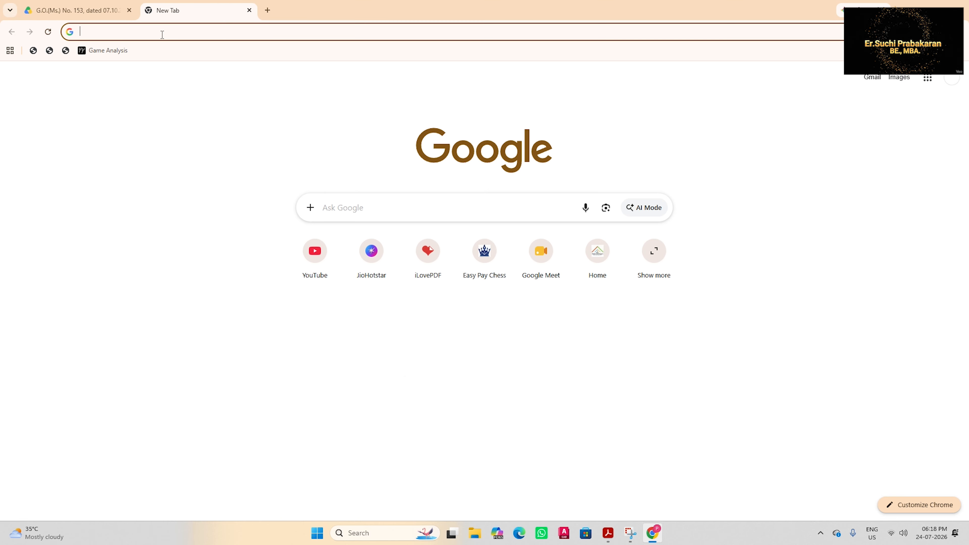
pyautogui.click(162, 34)
pyautogui.click(156, 51)
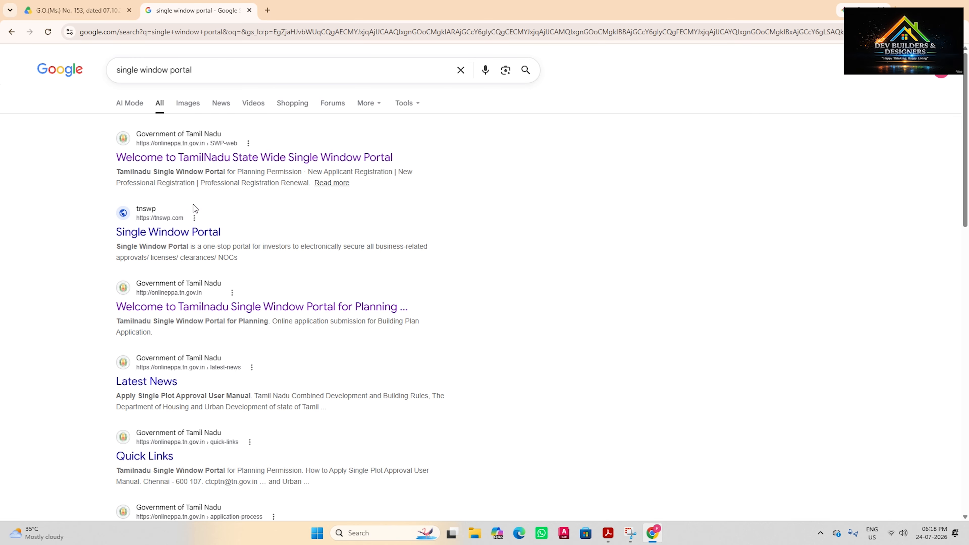
pyautogui.click(203, 162)
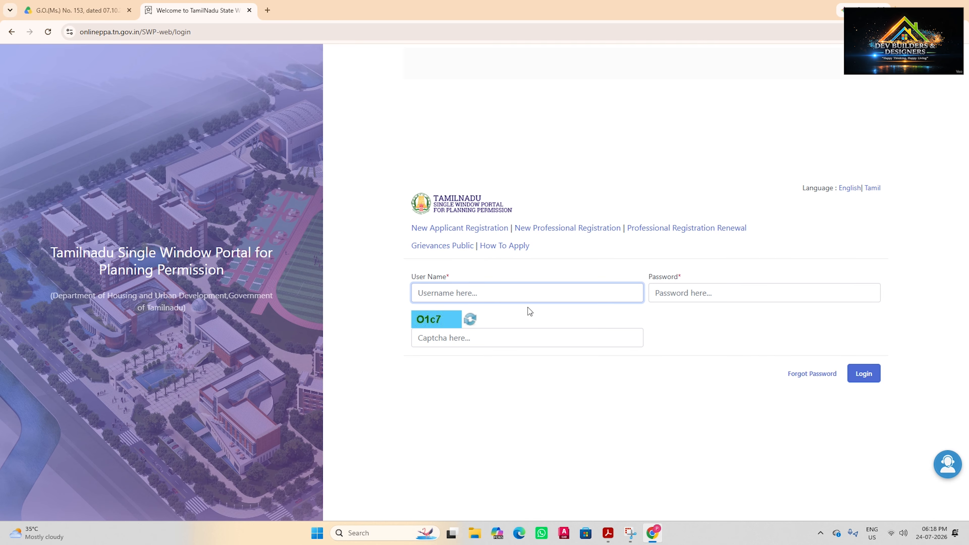
# - Try to log in to the portal with the saved username and password and the displayed captcha code
pyautogui.click(797, 295)
pyautogui.click(549, 54)
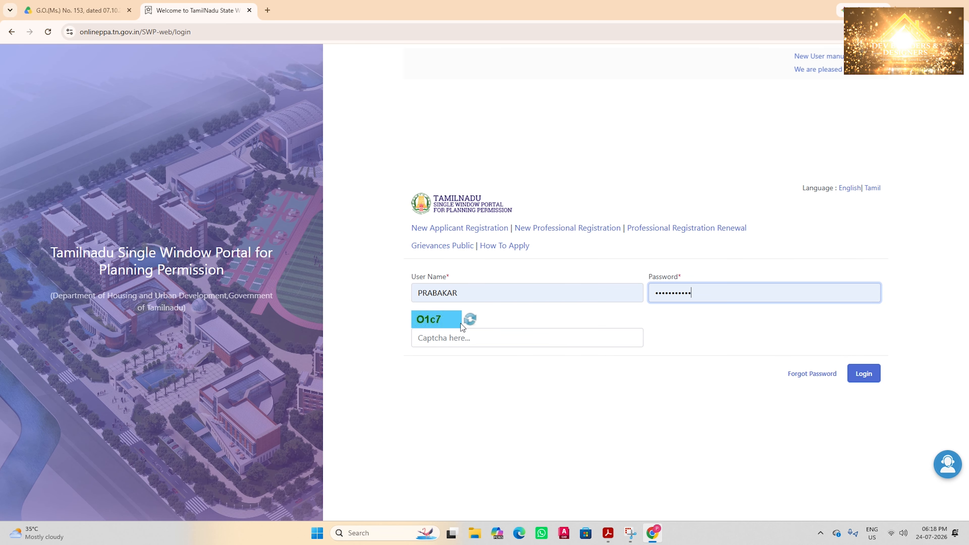
pyautogui.click(459, 338)
pyautogui.write('0')
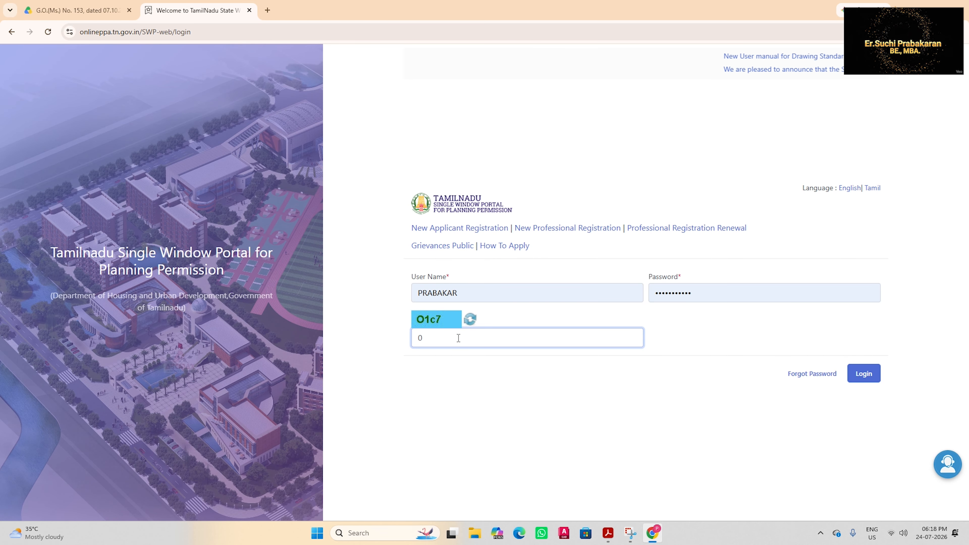
pyautogui.press('BackSpace')
pyautogui.write('o1')
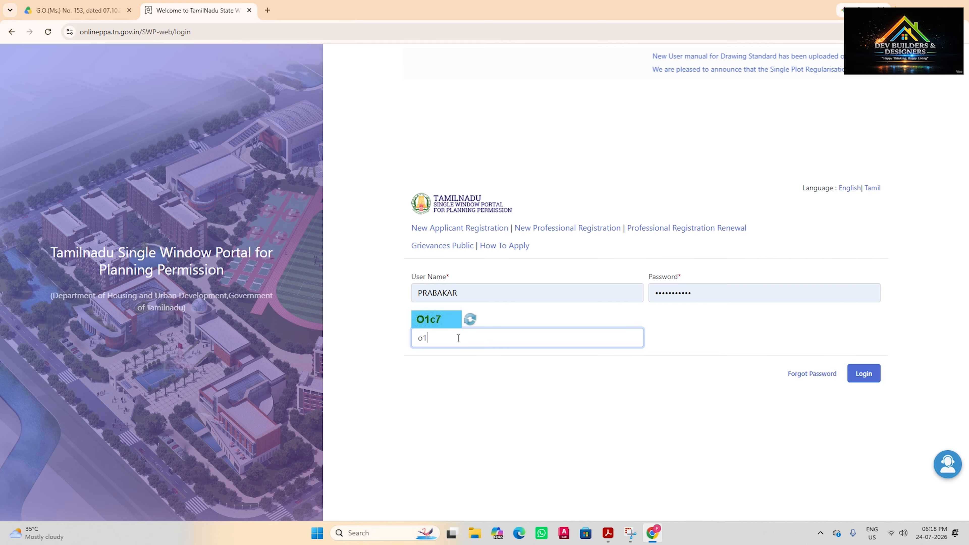
pyautogui.write('C')
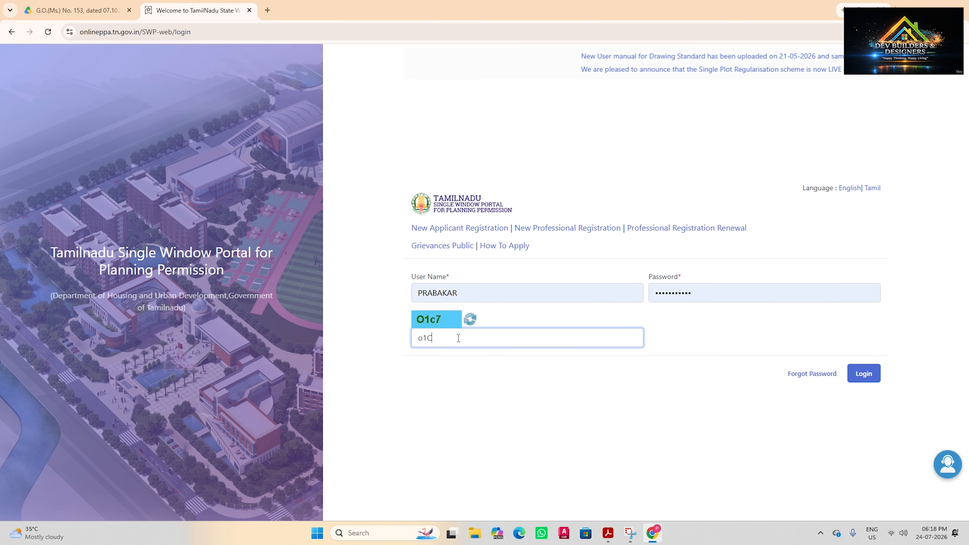
pyautogui.press('BackSpace')
pyautogui.write('c')
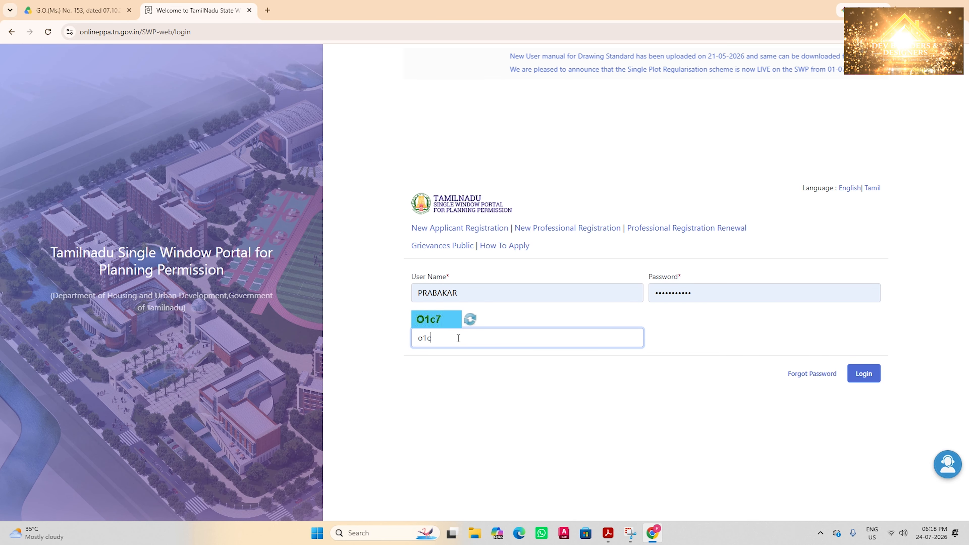
pyautogui.write('7')
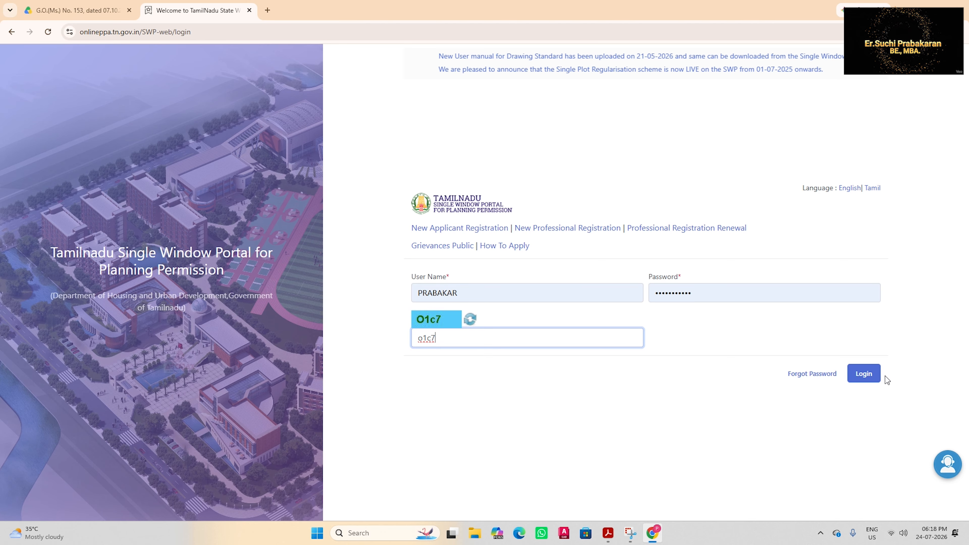
pyautogui.click(878, 380)
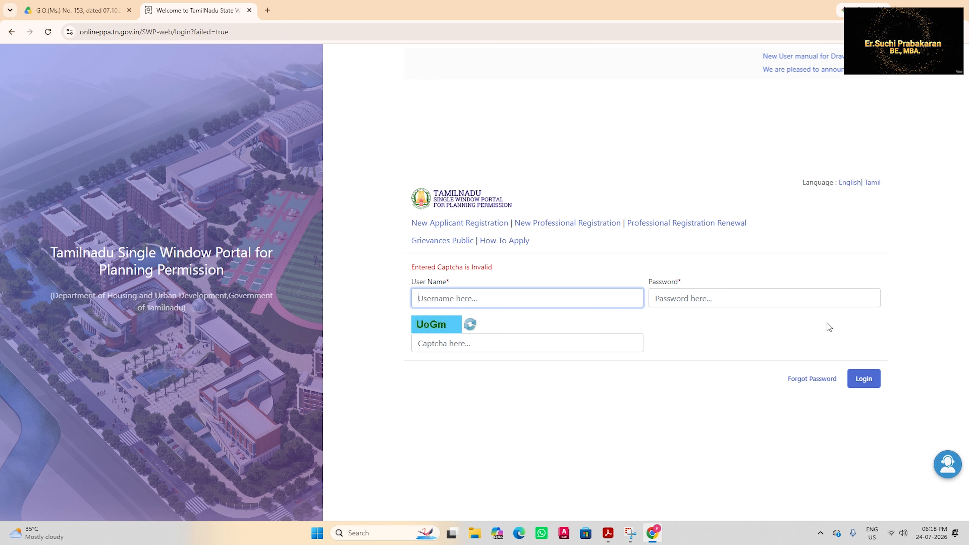
# - Retry the portal login with the same saved credentials and the newly generated captcha code
pyautogui.click(779, 305)
pyautogui.click(575, 66)
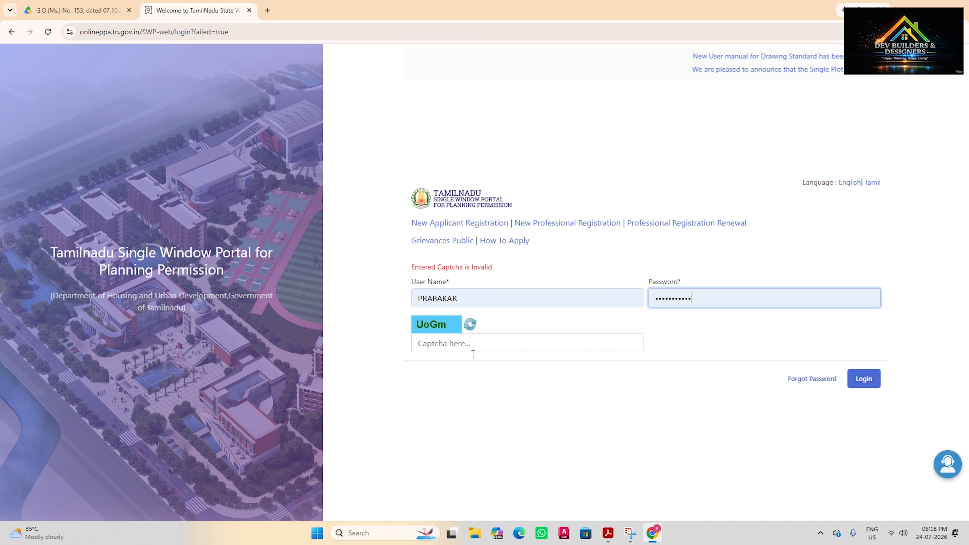
pyautogui.click(472, 345)
pyautogui.write('U')
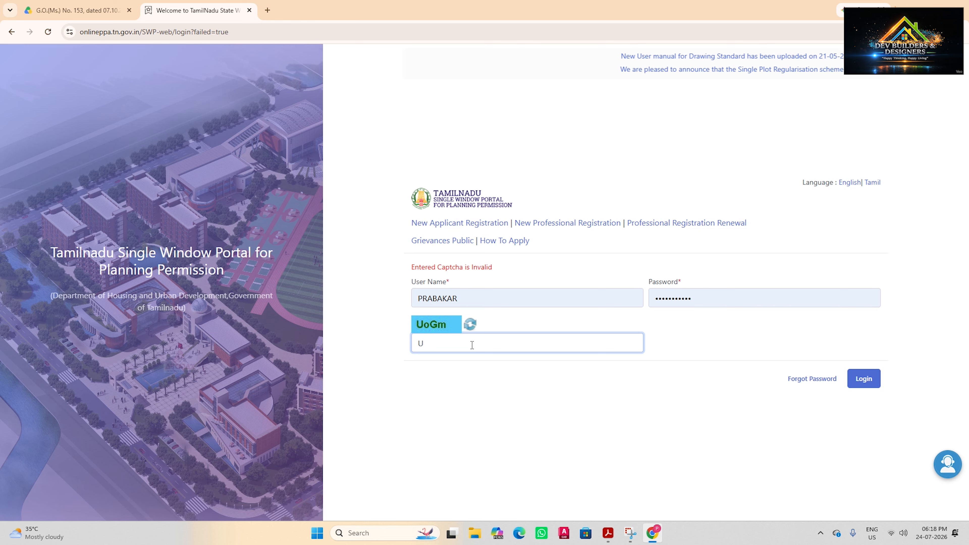
pyautogui.write('oGM')
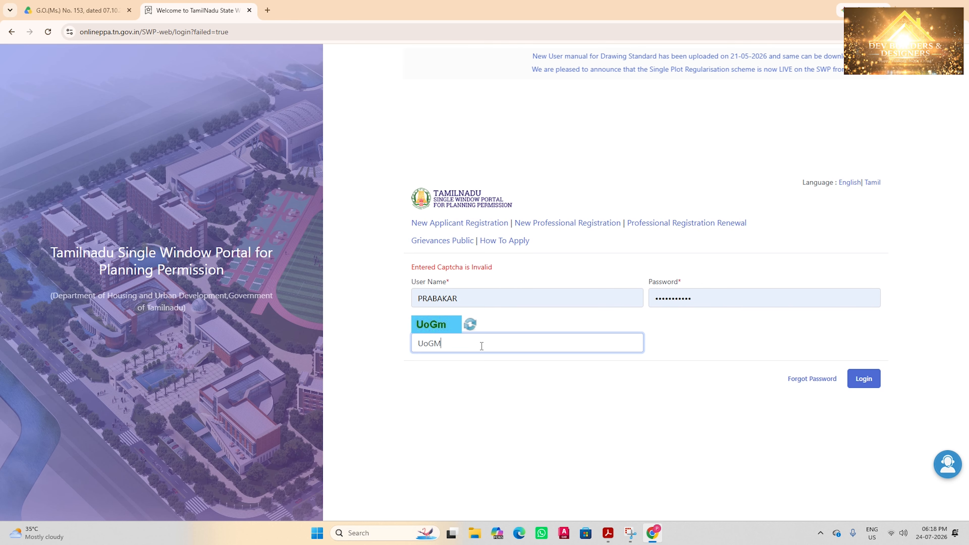
pyautogui.click(856, 382)
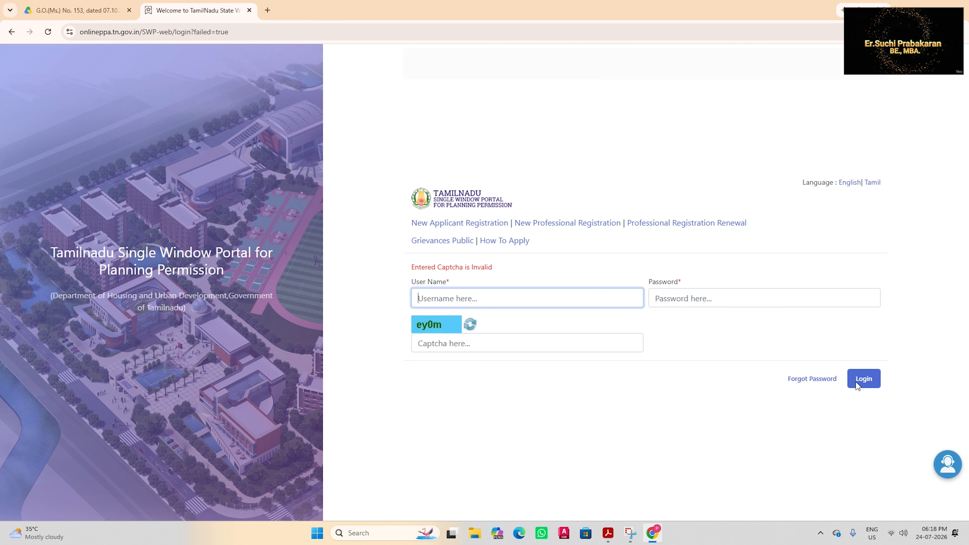
# - Fill in the saved username and password, enter the current captcha code exactly as displayed, and log in to the portal
pyautogui.click(668, 296)
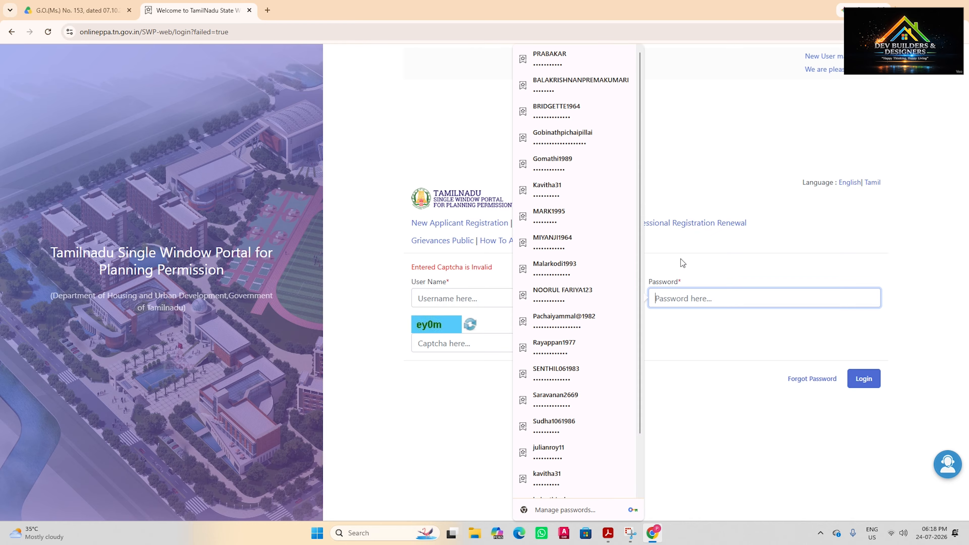
pyautogui.click(538, 53)
pyautogui.click(437, 343)
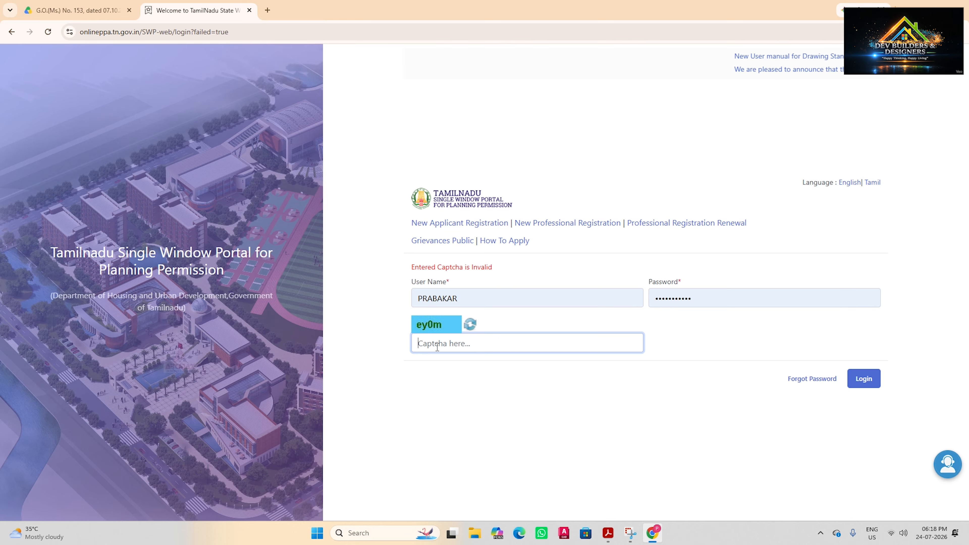
pyautogui.write('ey0')
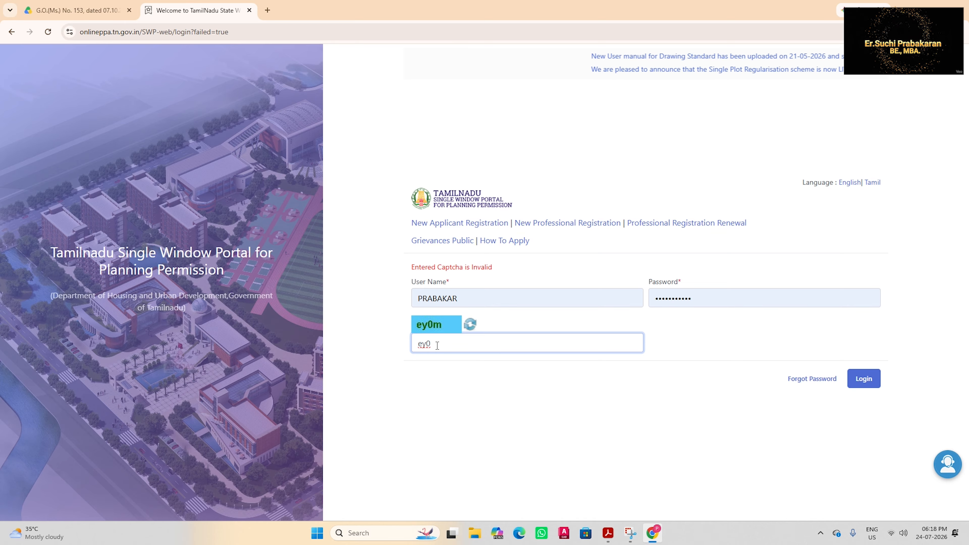
pyautogui.write('m')
pyautogui.click(867, 381)
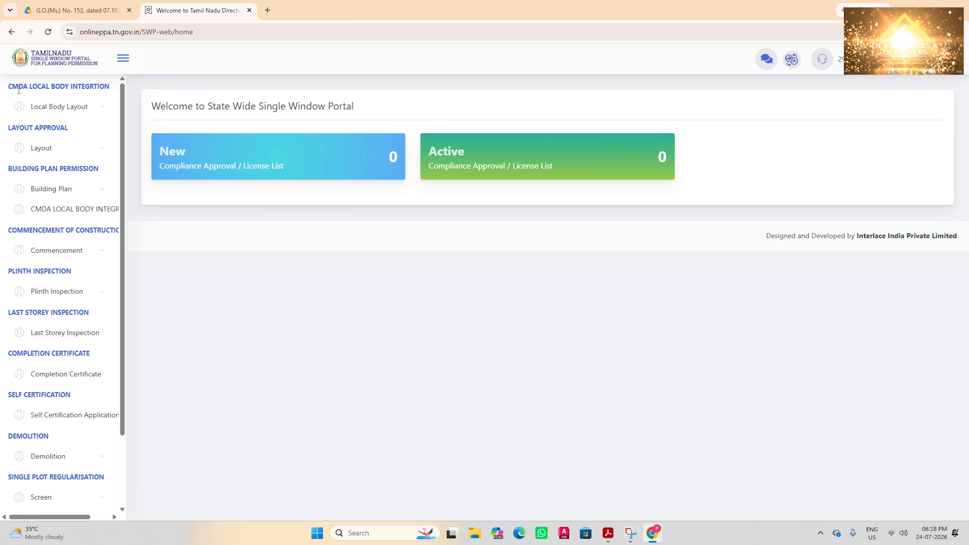
# - Open the Self Certification Industry application list from the Self Certification Industry section
pyautogui.scroll(-2, 53, 191)
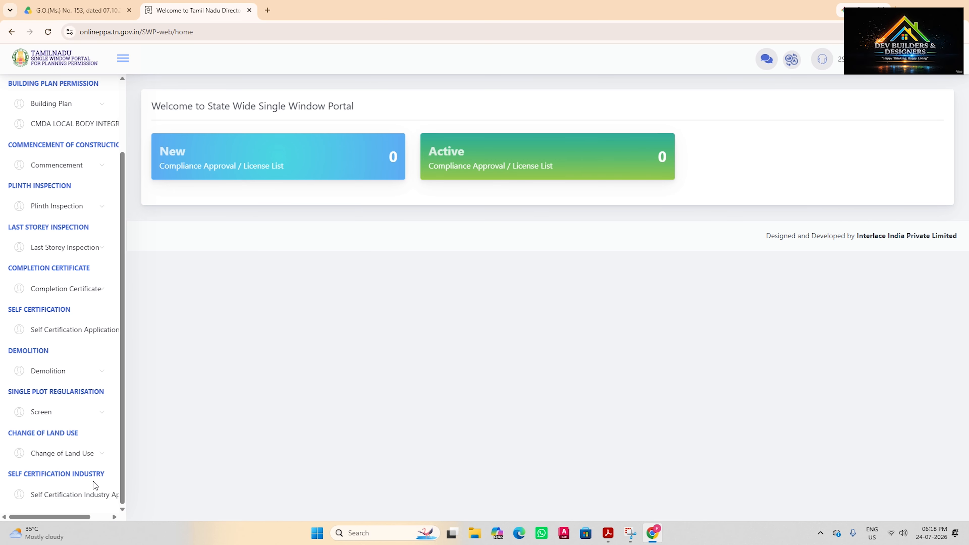
pyautogui.click(88, 493)
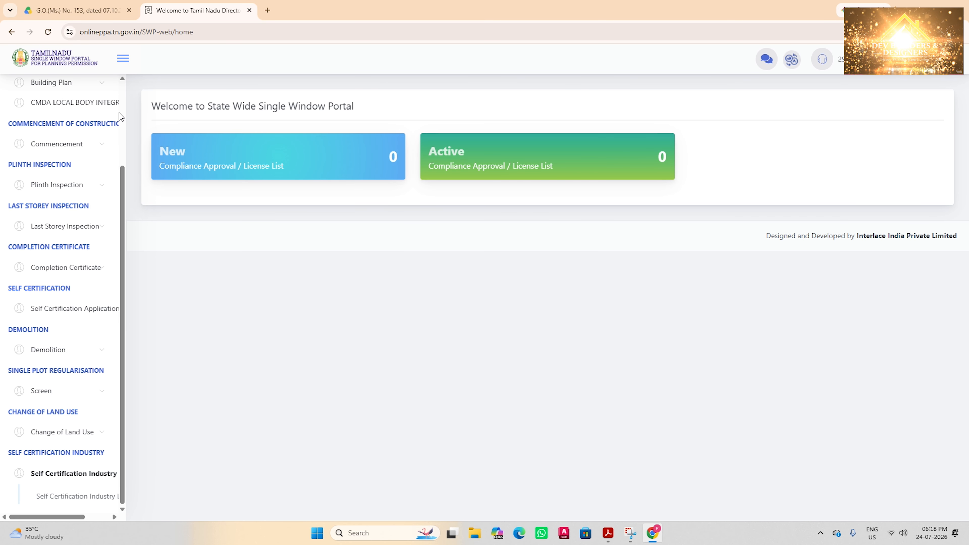
pyautogui.click(77, 497)
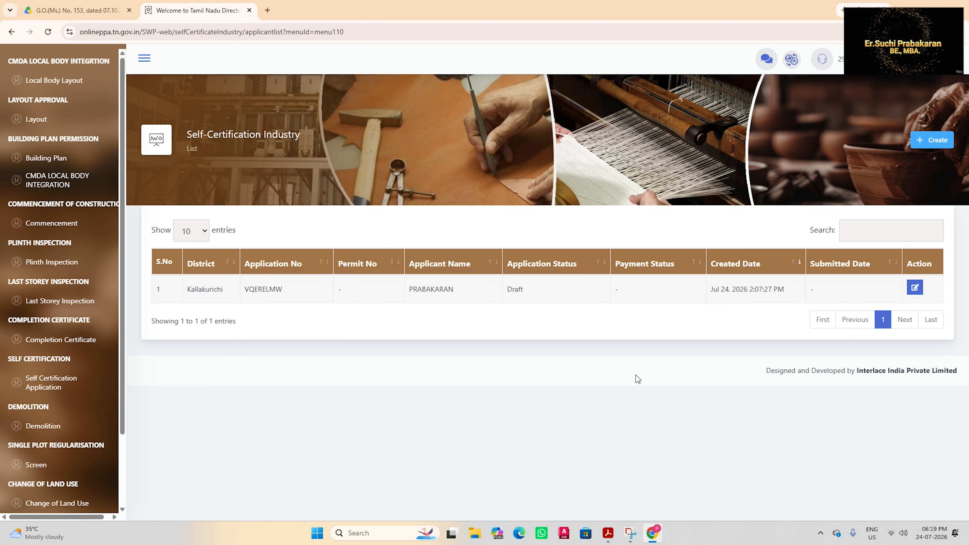
# - Open the existing draft application, look over its applicant and plot details, and return to the application list
pyautogui.click(916, 288)
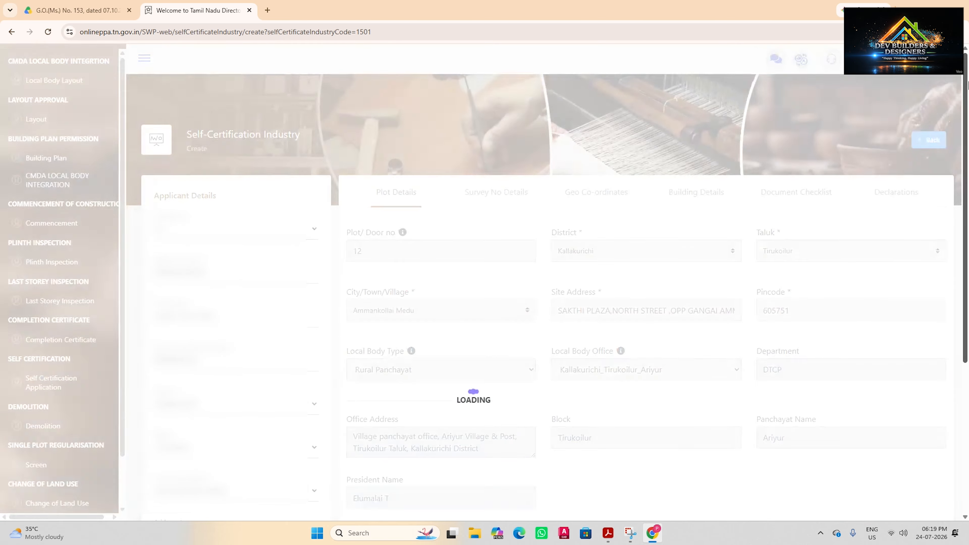
pyautogui.scroll(-4, 285, 162)
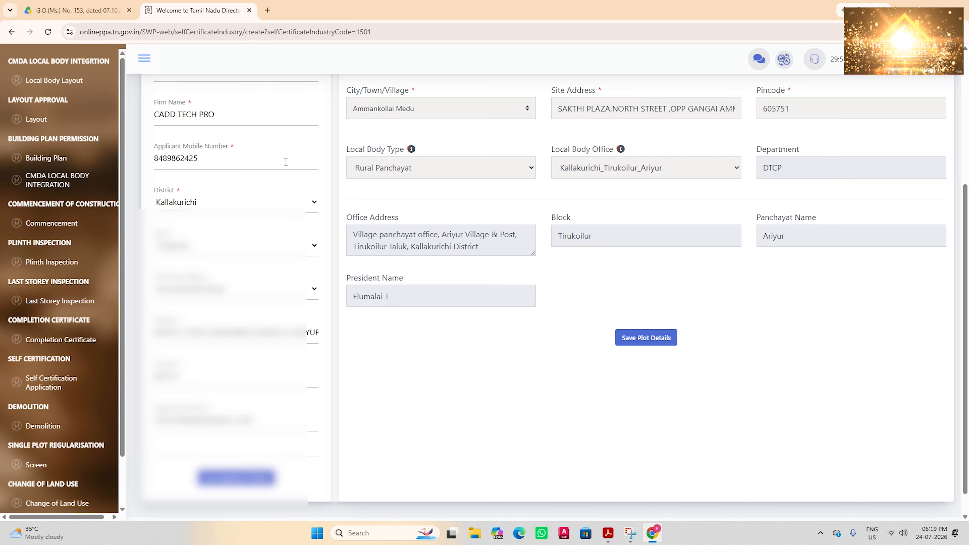
pyautogui.scroll(5, 285, 162)
pyautogui.scroll(-5, 74, 489)
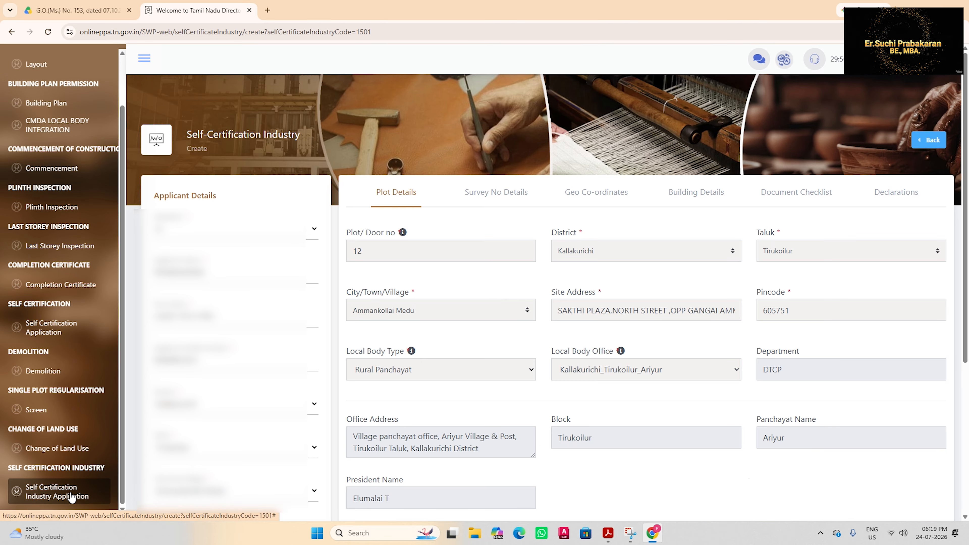
pyautogui.click(71, 497)
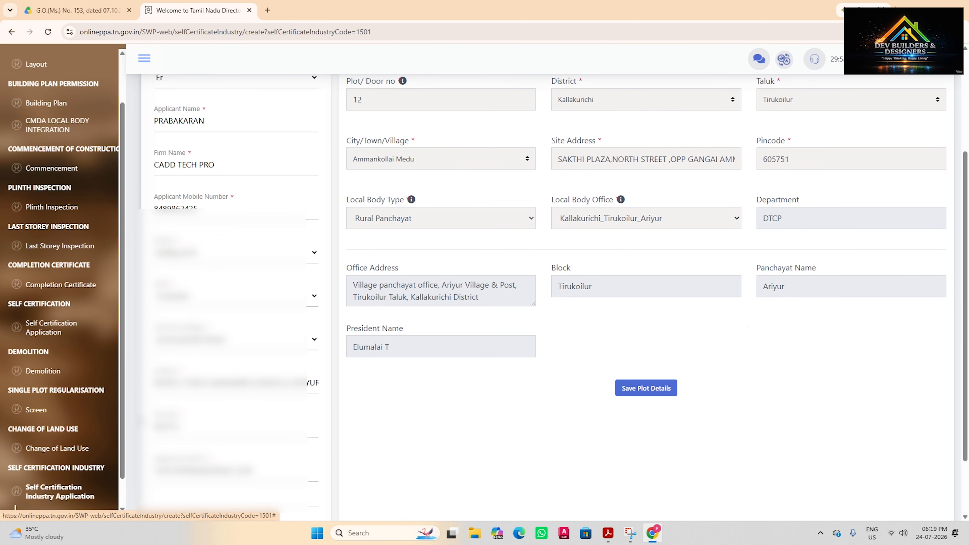
pyautogui.scroll(4, 202, 280)
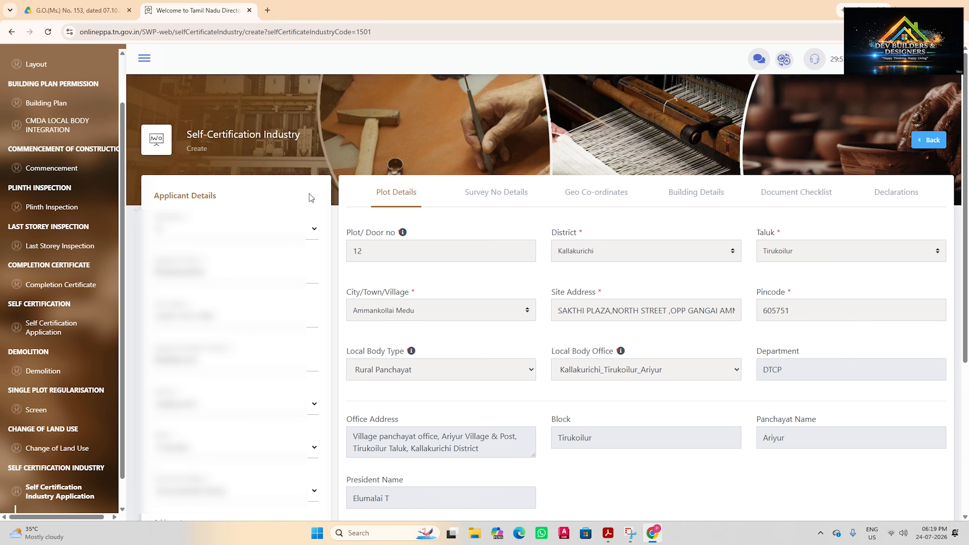
pyautogui.click(930, 144)
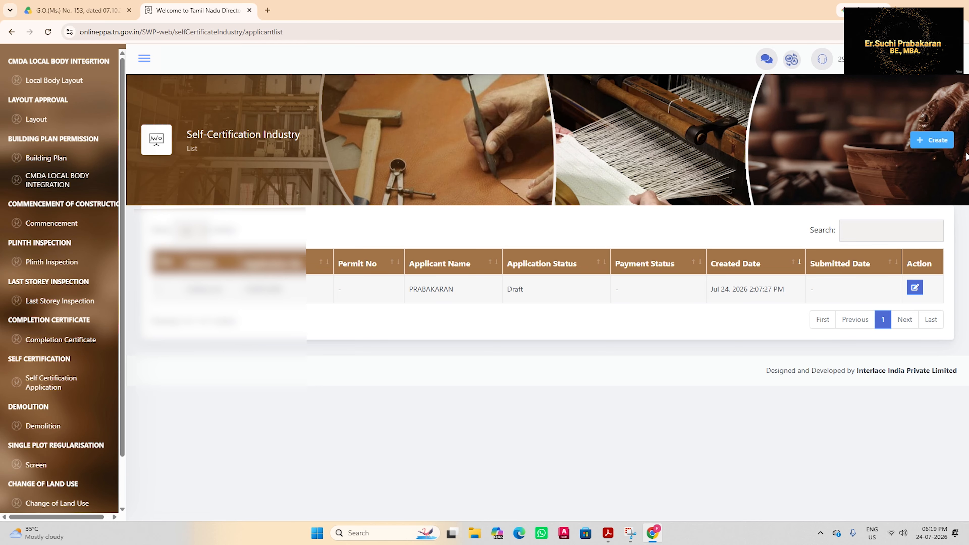
# - Create a new Self-Certification Industry application, agreeing to the declaration, and save the applicant details with the firm name filled in
pyautogui.click(931, 142)
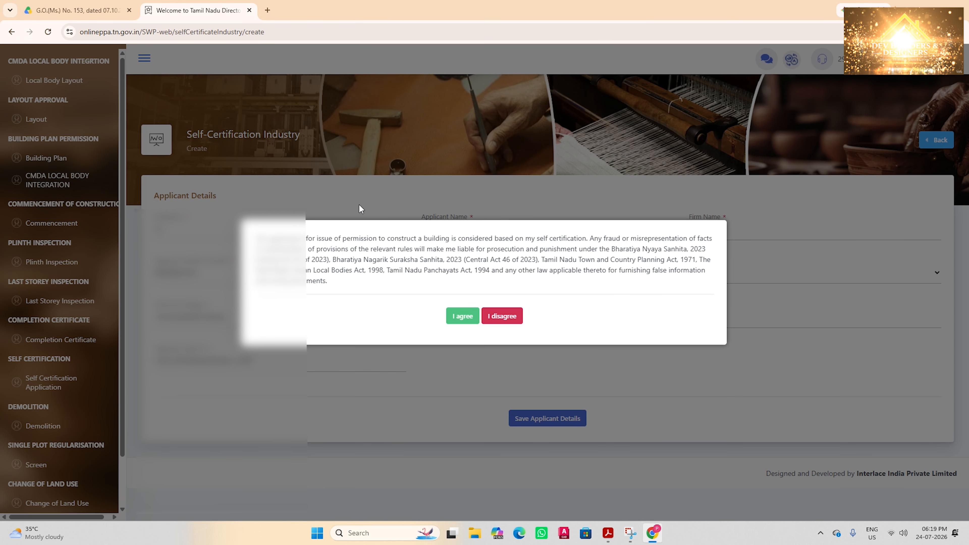
pyautogui.click(454, 315)
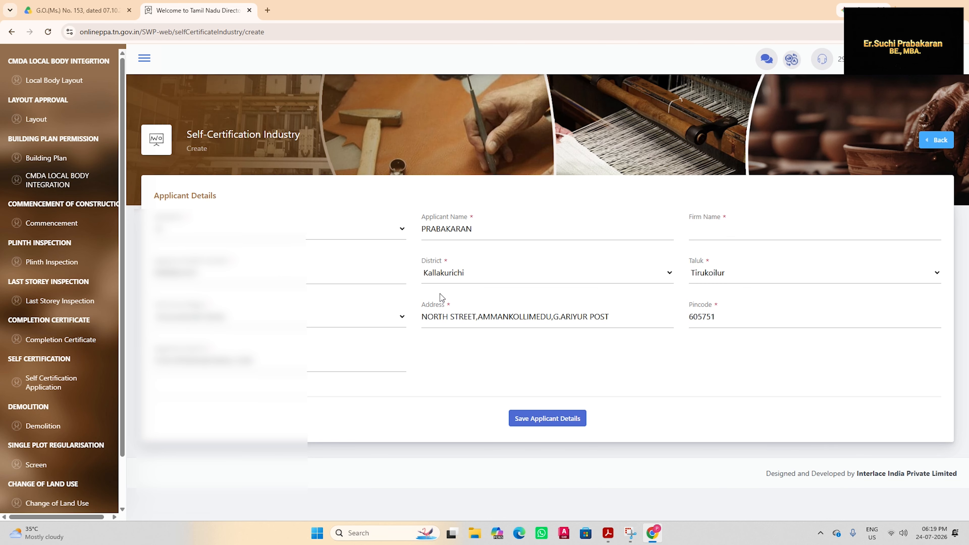
pyautogui.click(755, 238)
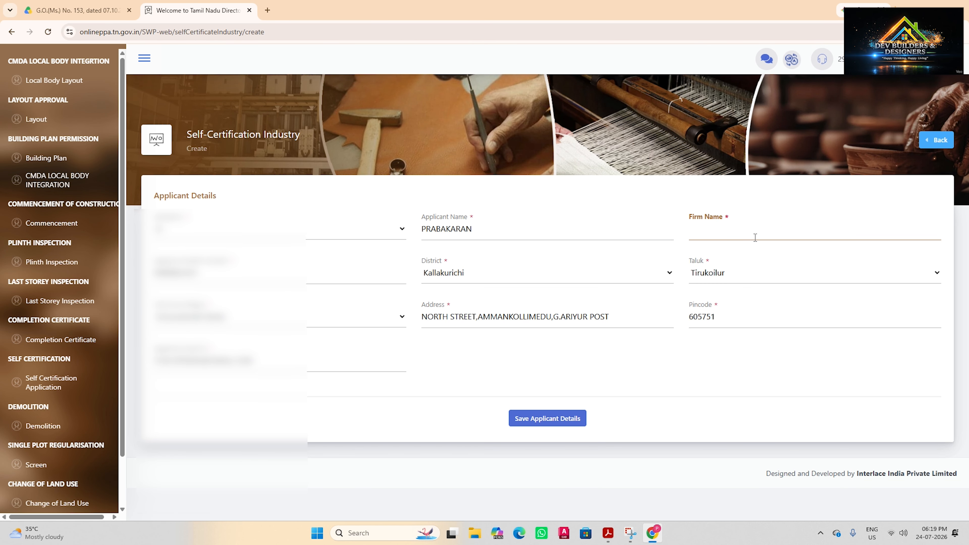
pyautogui.write('subramaniyan')
pyautogui.click(564, 421)
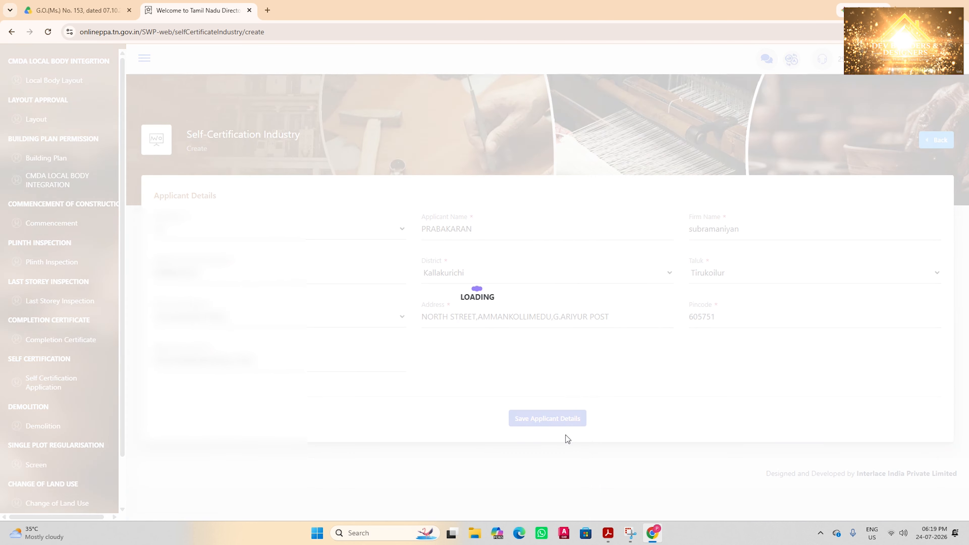
# - In the plot details, enter "-" as plot/door number and select Kallakurichi as district and Tirukoilur as taluk
pyautogui.click(389, 248)
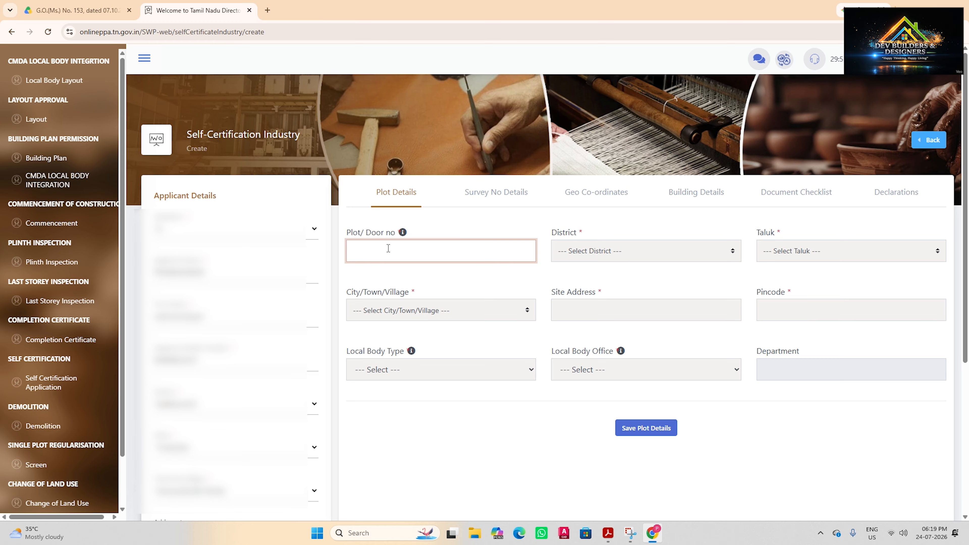
pyautogui.click(593, 252)
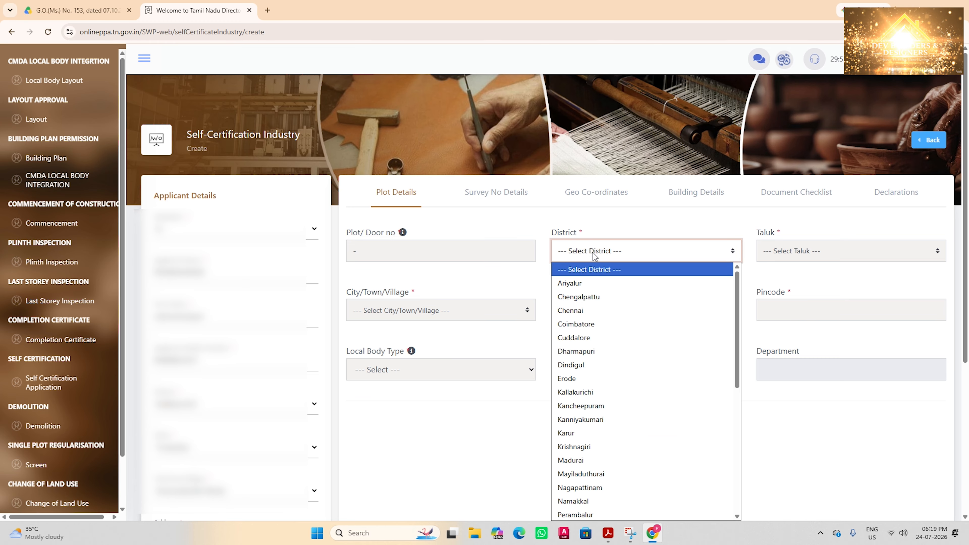
pyautogui.click(610, 419)
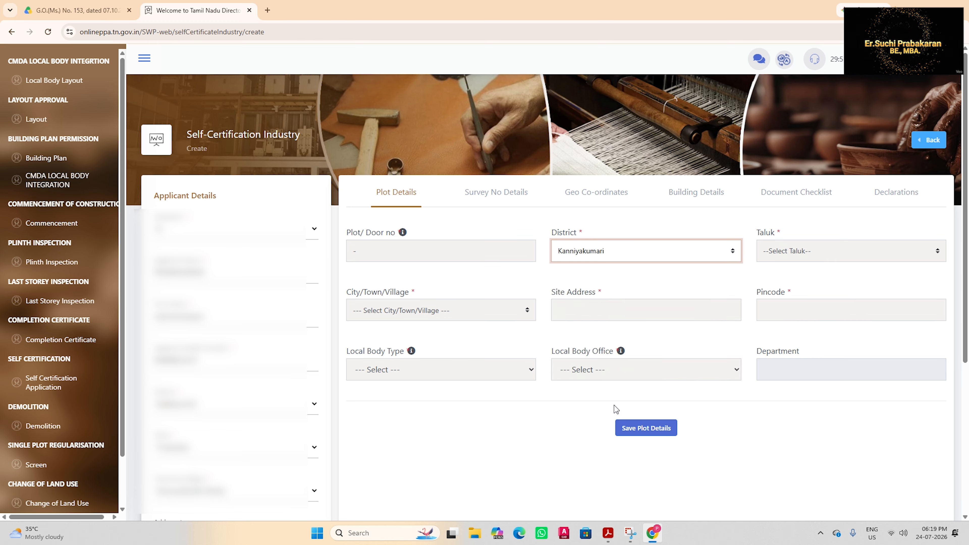
pyautogui.click(608, 248)
pyautogui.press('Down')
pyautogui.press('Down')
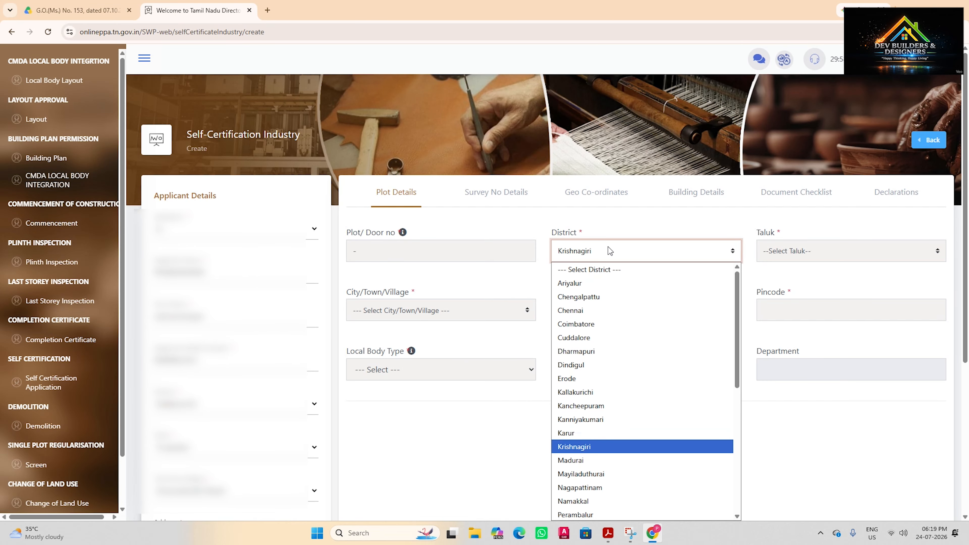
pyautogui.press('Up')
pyautogui.press('Up')
pyautogui.press('Up')
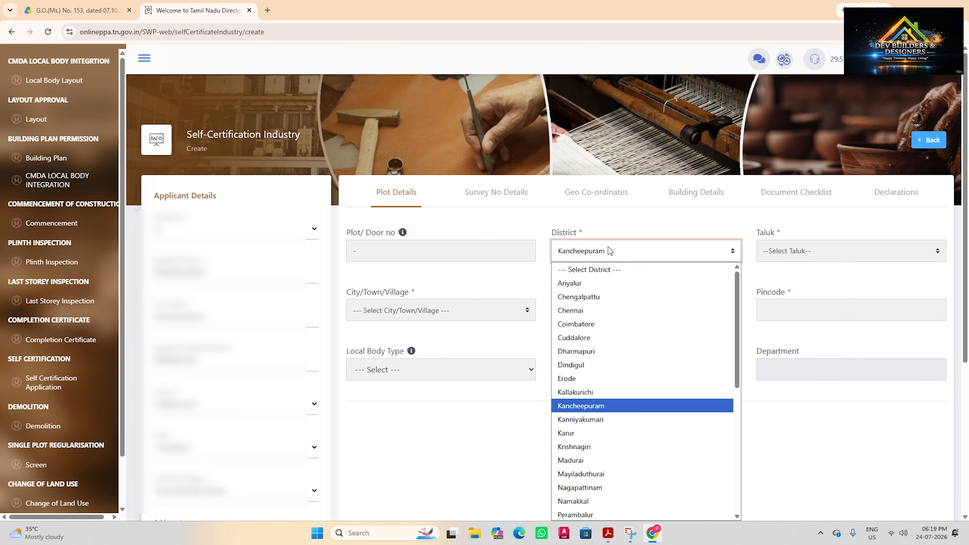
pyautogui.press('Up')
pyautogui.press('Return')
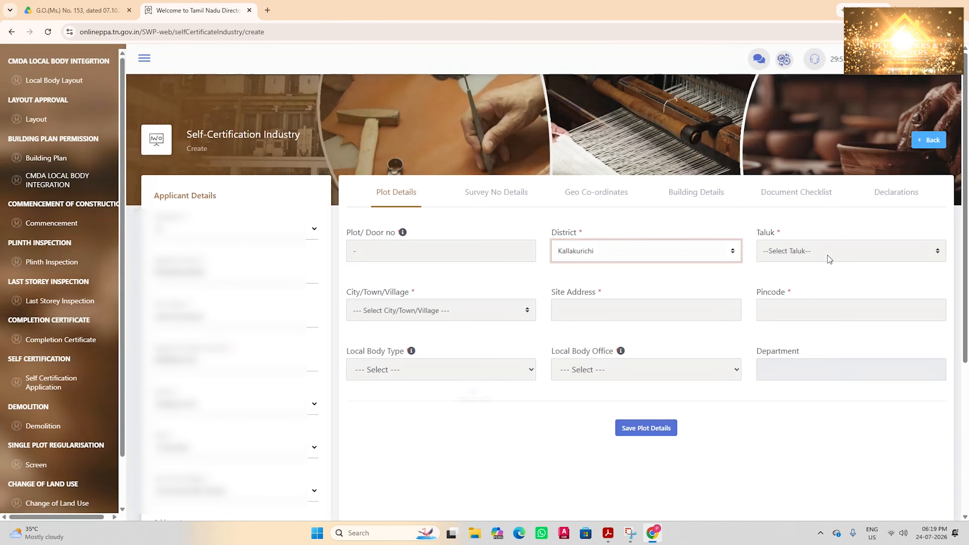
pyautogui.click(827, 255)
pyautogui.click(820, 338)
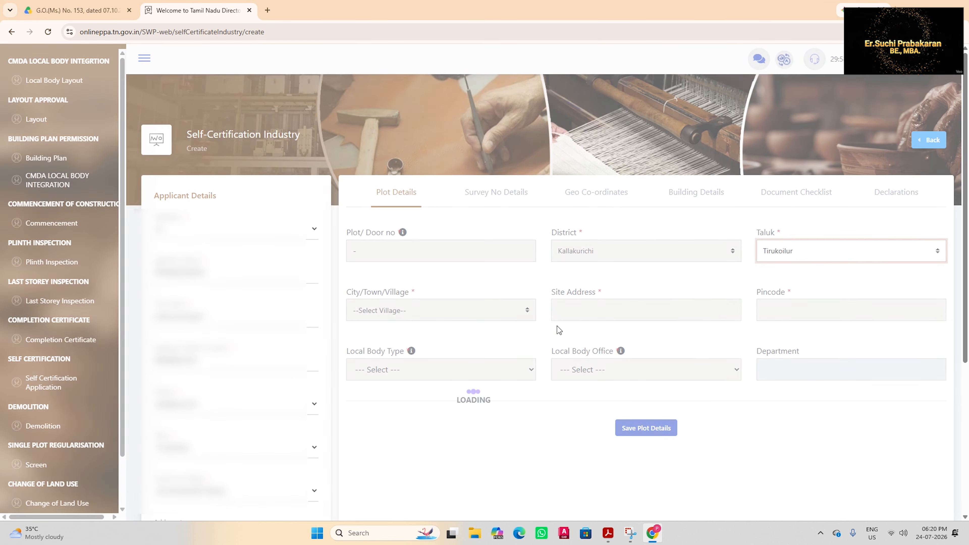
# - In the plot details, select Ammankollai Medu as the village and fill in the site address and pincode
pyautogui.click(412, 312)
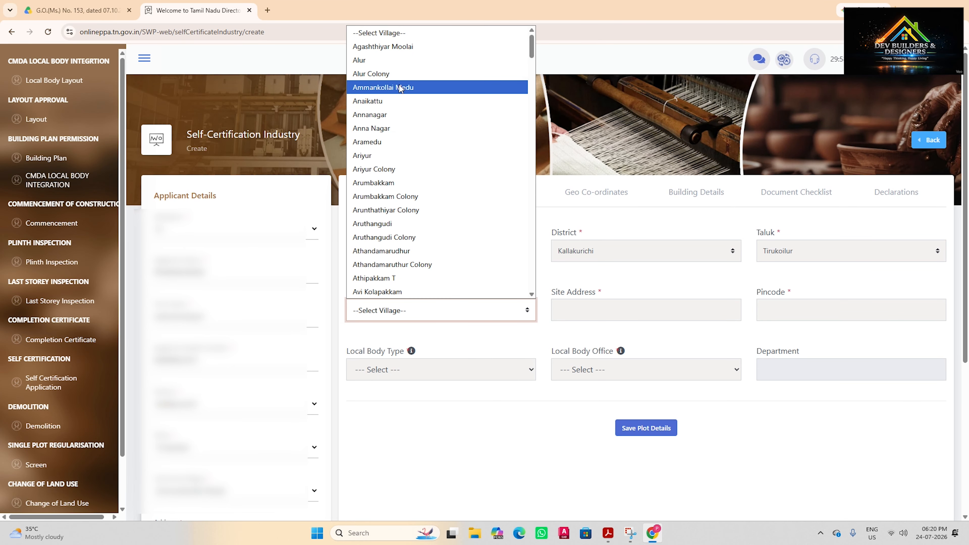
pyautogui.click(399, 87)
pyautogui.click(646, 311)
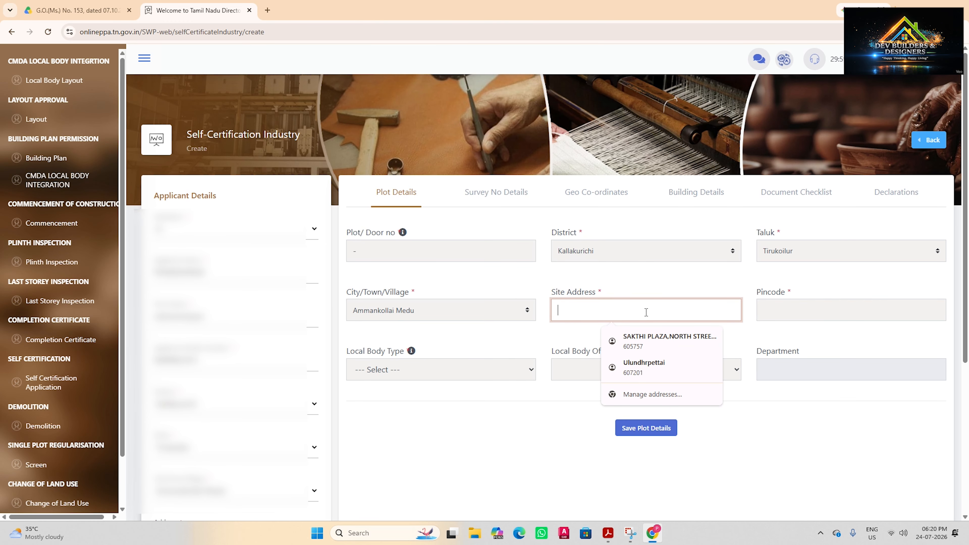
pyautogui.click(658, 343)
pyautogui.click(827, 315)
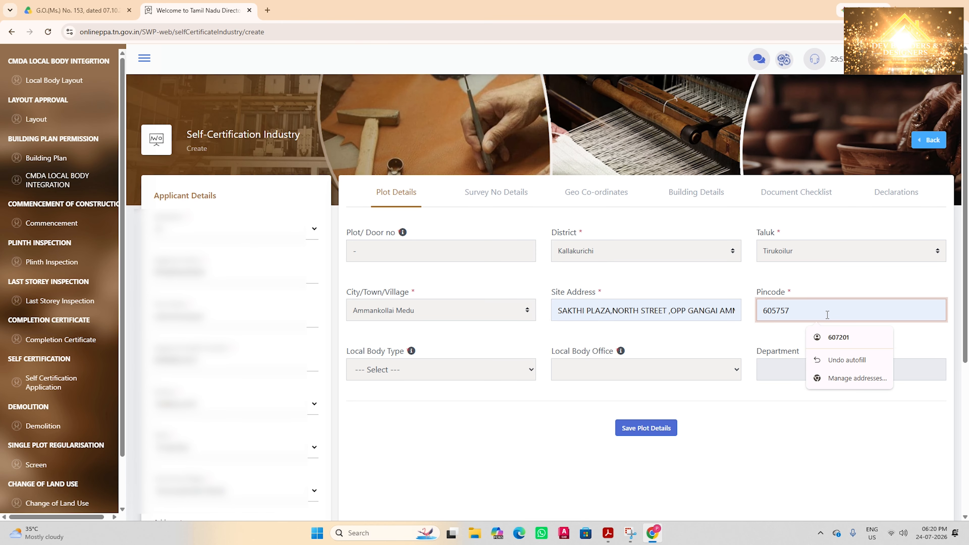
pyautogui.write('1')
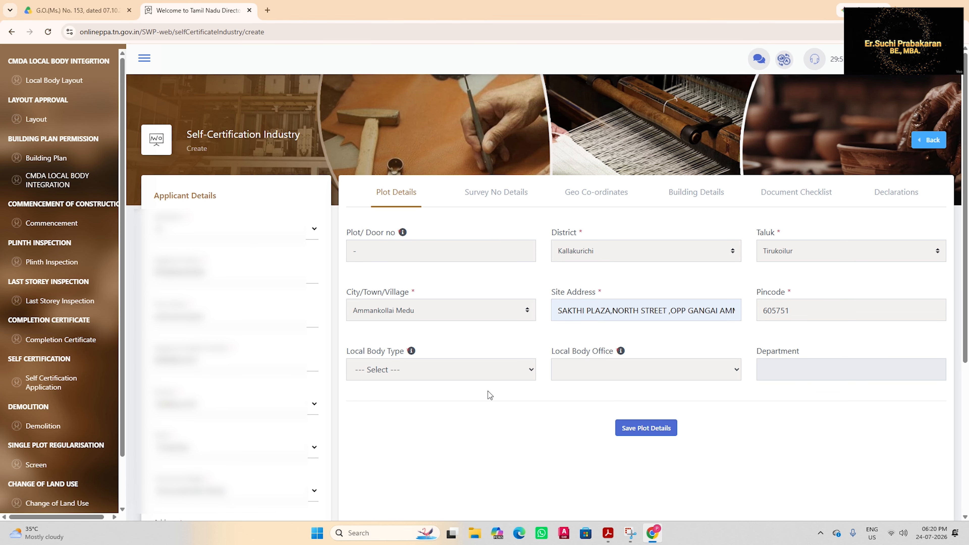
# - Set the local body type to Rural Panchayat and the office to Kallakurichi_Tirukoilur_Ariyur, and save the plot details, confirming the local body
pyautogui.click(472, 376)
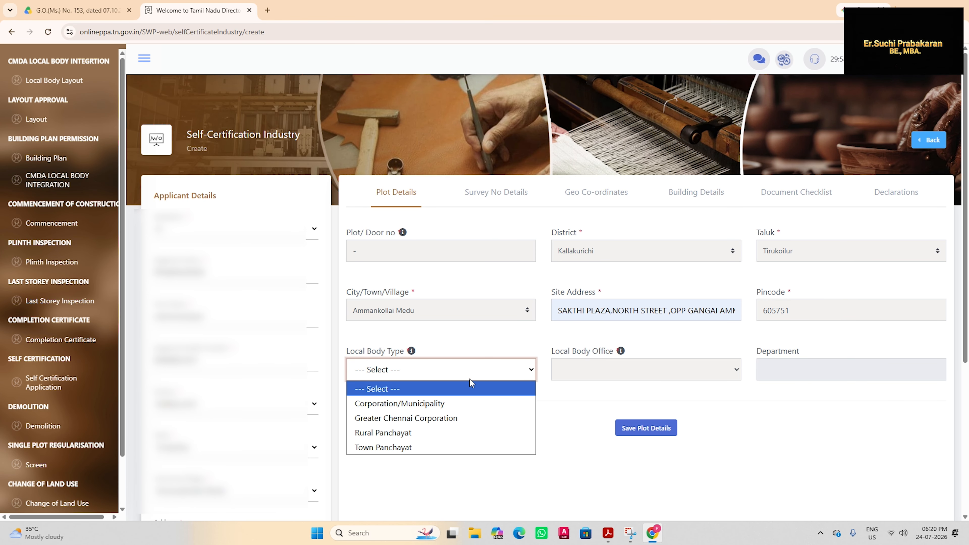
pyautogui.click(422, 436)
pyautogui.click(615, 369)
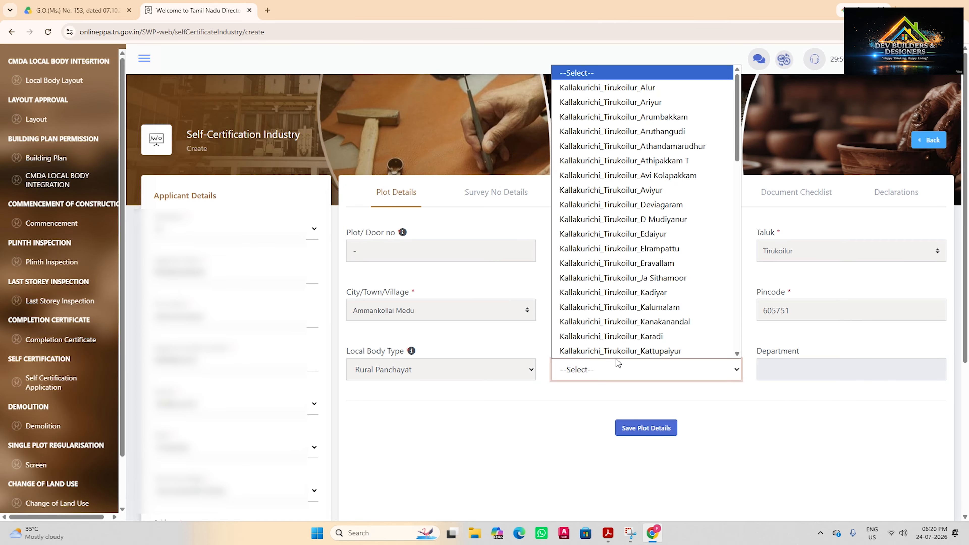
pyautogui.click(642, 102)
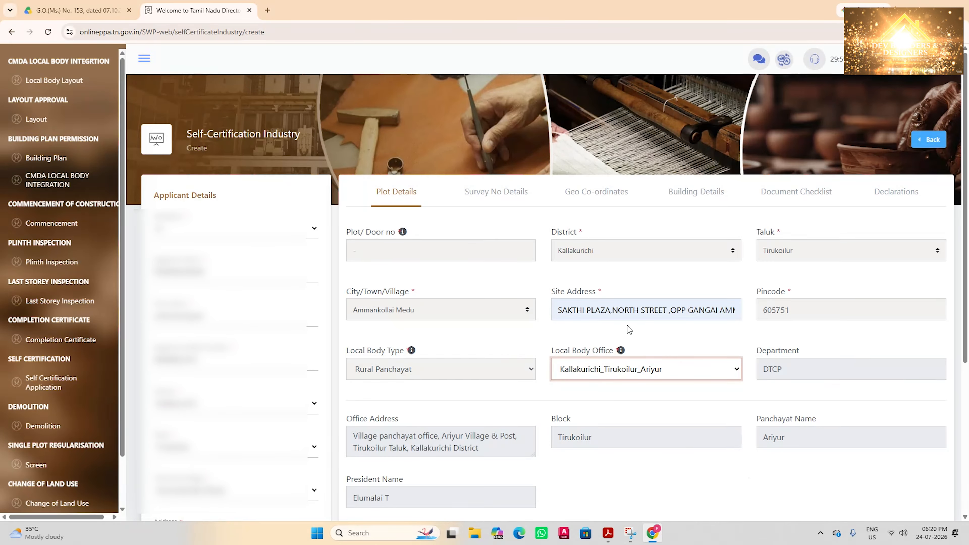
pyautogui.scroll(-4, 627, 337)
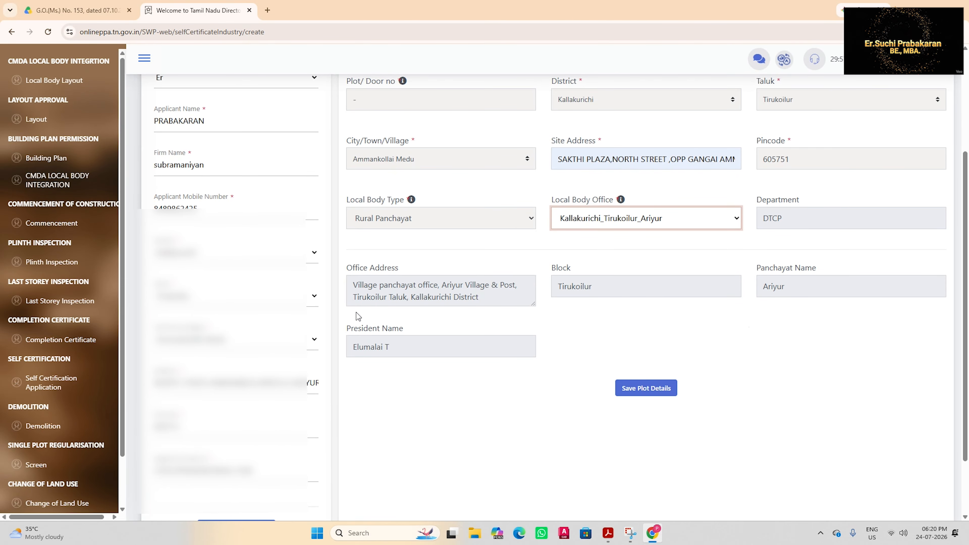
pyautogui.click(648, 390)
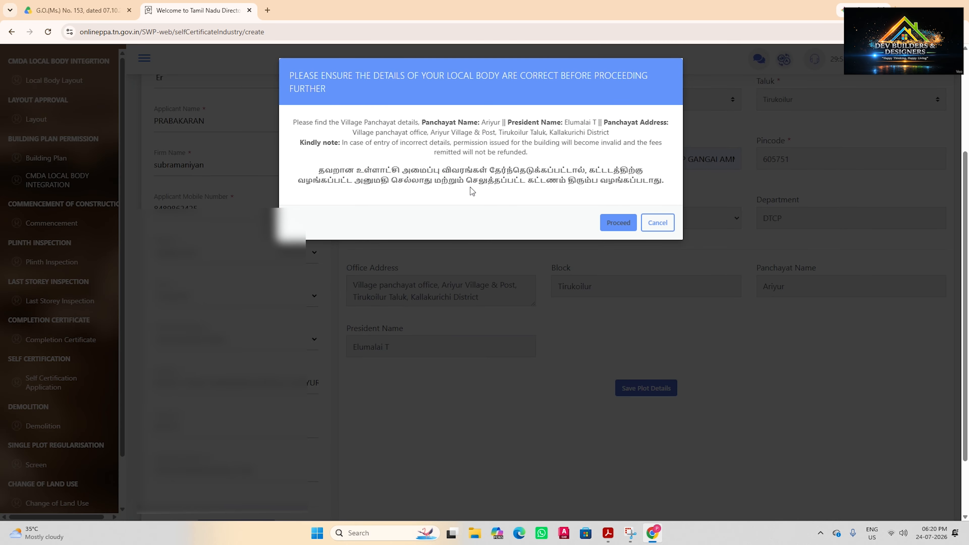
pyautogui.click(618, 223)
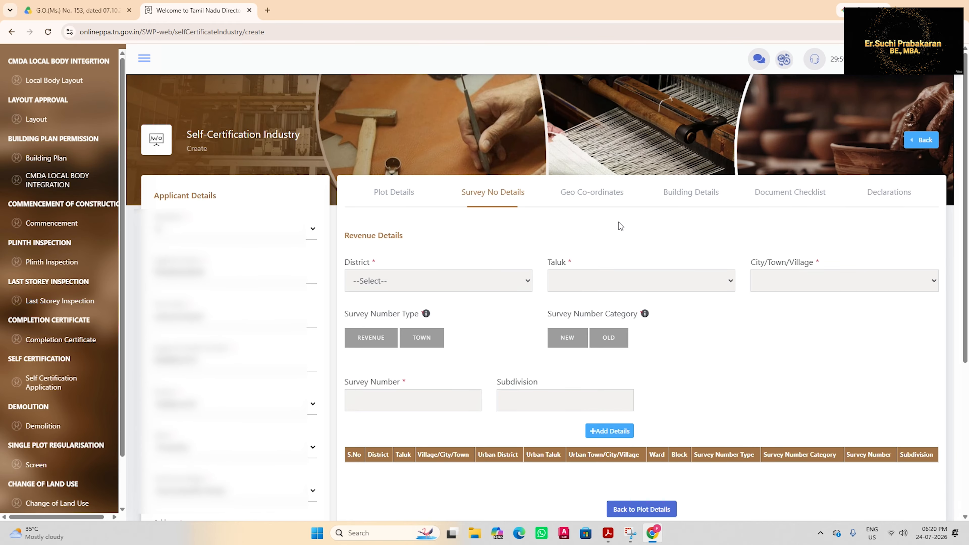
# - In the survey revenue details, select Kallakurichi as district, Tirukkoilur as taluk and Ariyur(R) as village
pyautogui.click(452, 282)
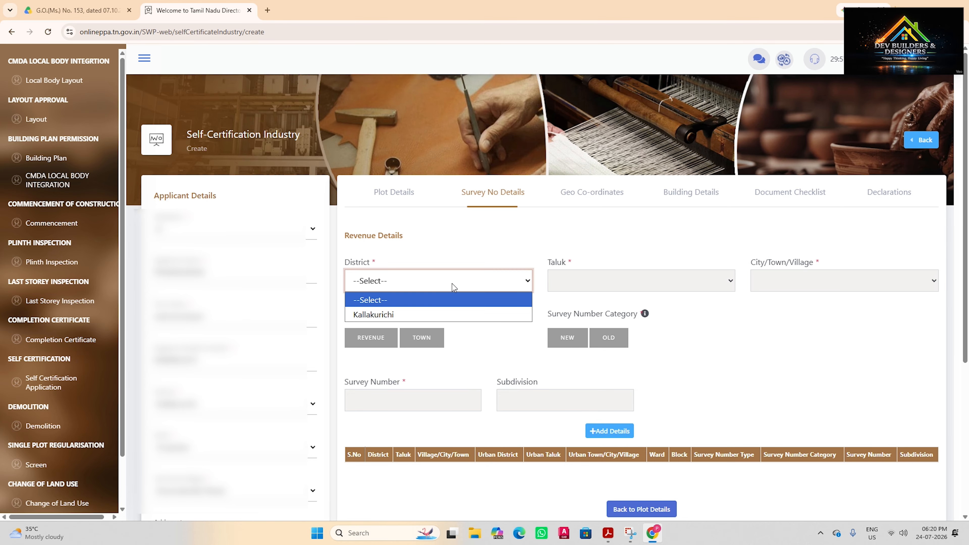
pyautogui.click(438, 315)
pyautogui.click(633, 279)
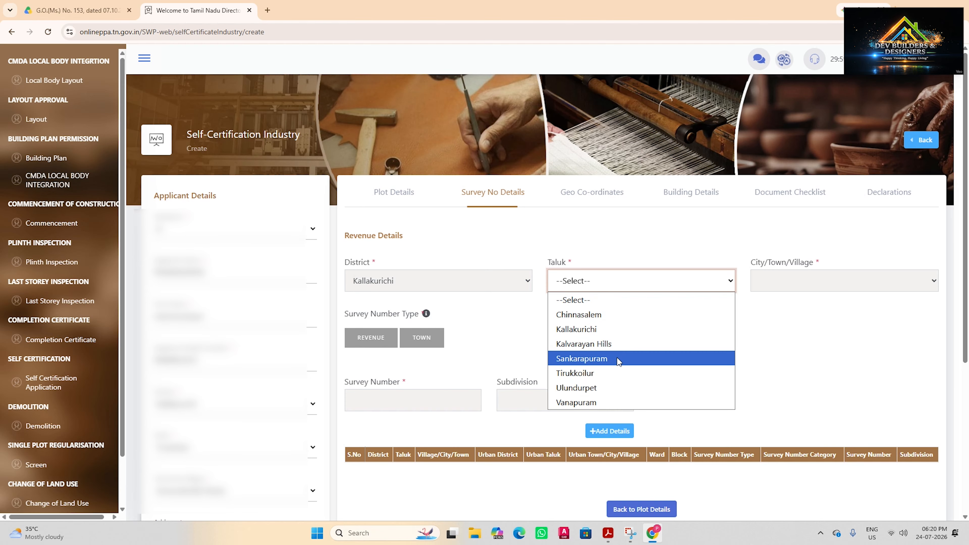
pyautogui.press('Escape')
pyautogui.click(827, 277)
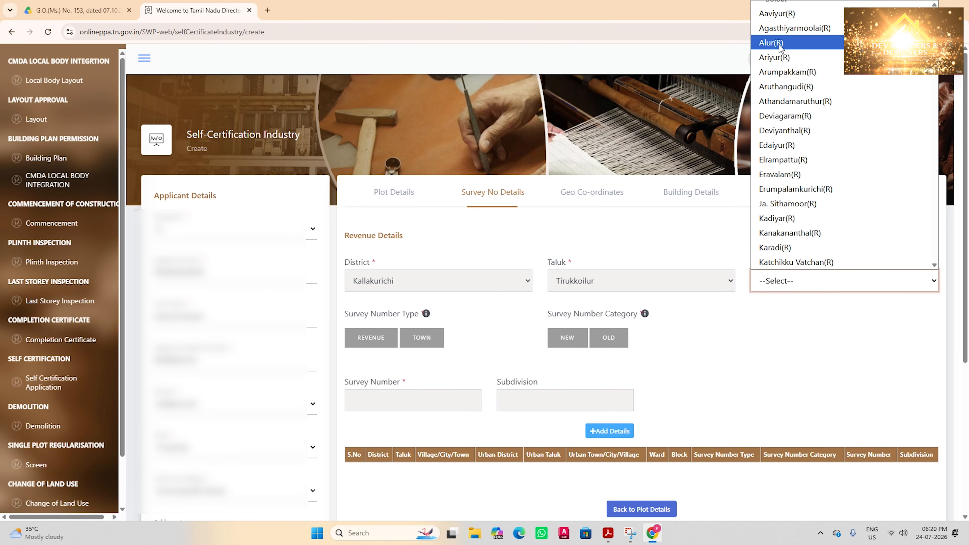
pyautogui.click(775, 57)
# - Add a Revenue type, New category survey entry with survey number 180 and subdivision 5, and save the survey details
pyautogui.click(357, 339)
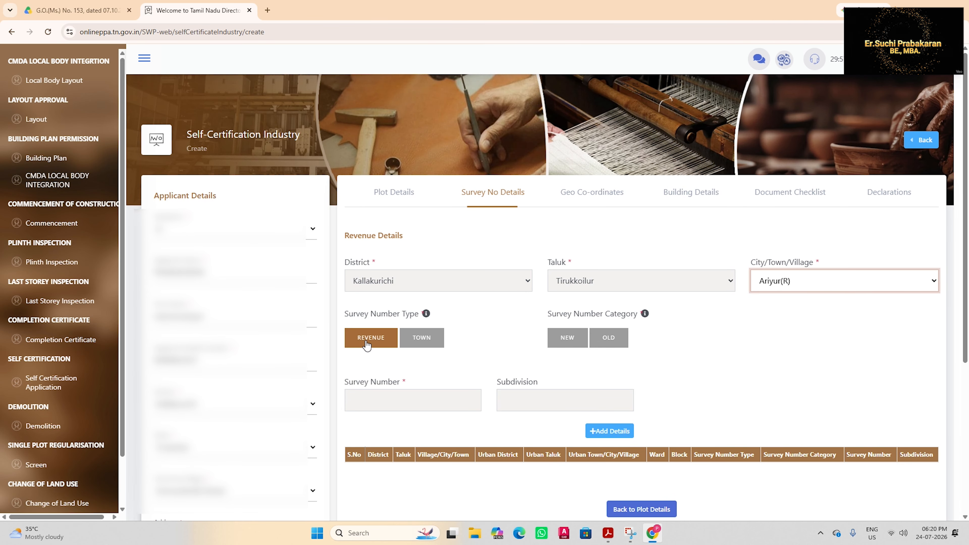
pyautogui.click(611, 338)
pyautogui.click(576, 338)
pyautogui.click(390, 409)
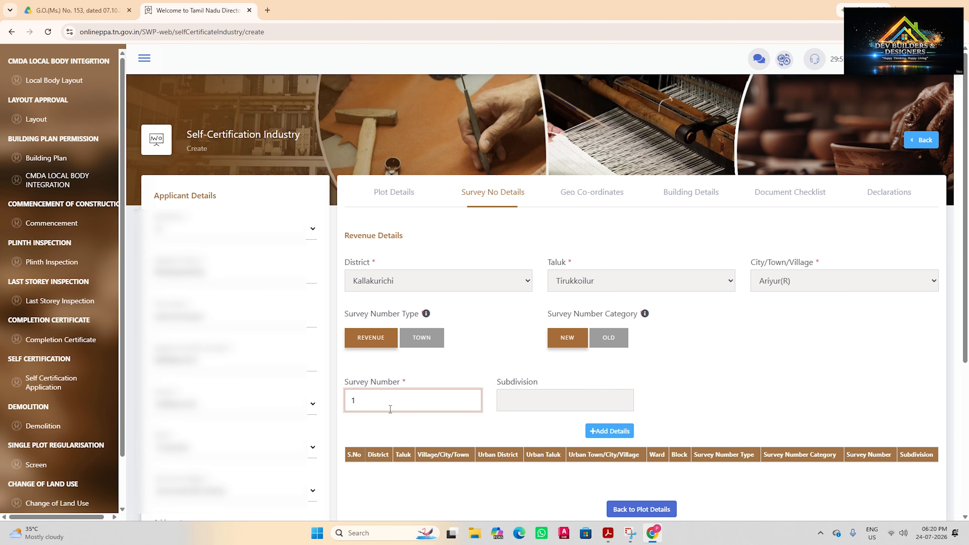
pyautogui.click(516, 400)
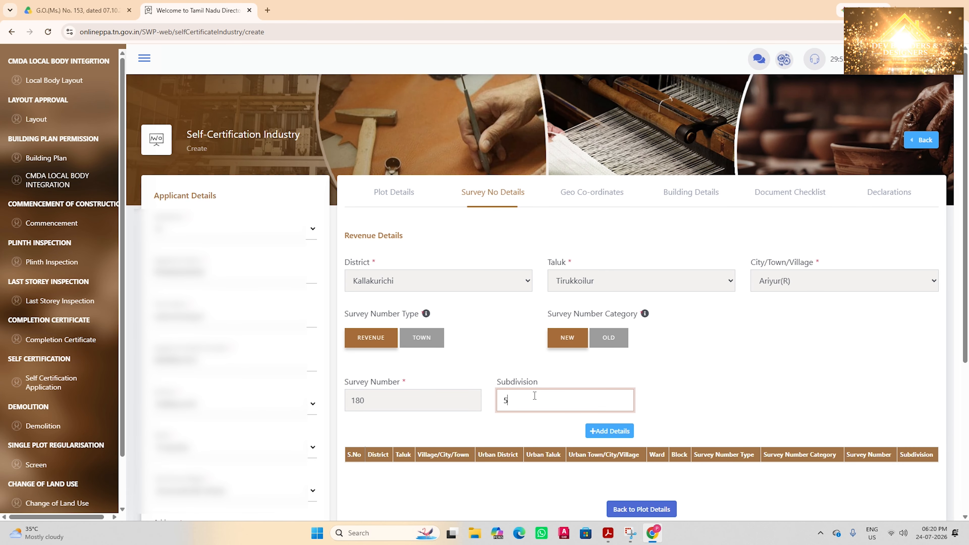
pyautogui.scroll(-3, 651, 382)
pyautogui.click(607, 330)
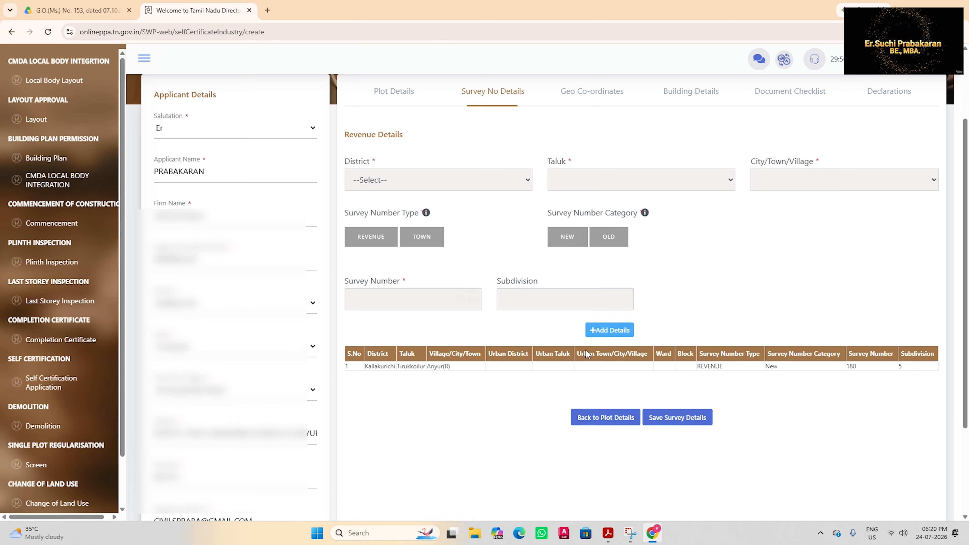
pyautogui.click(700, 421)
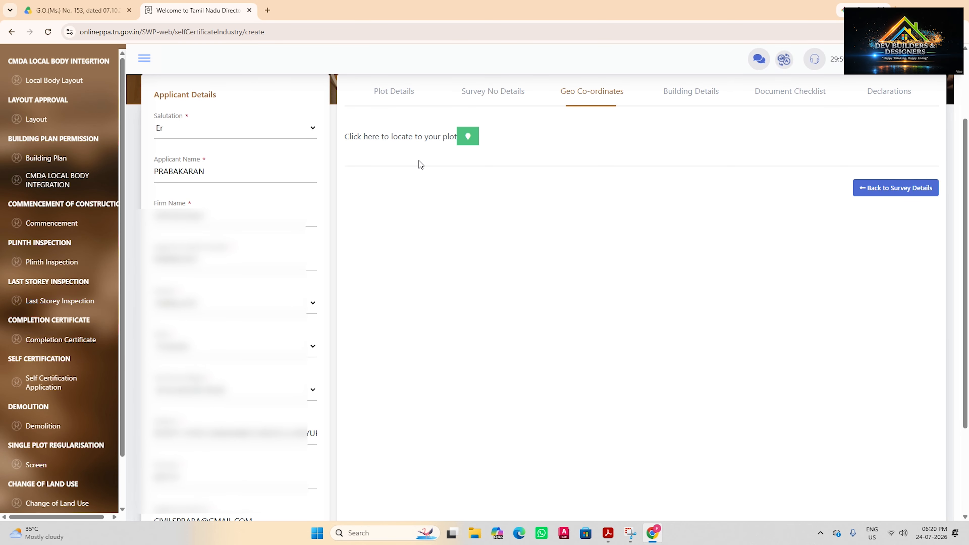
# - Locate the plot on the TNGIS map with a point at about 11.8922, 79.1643 in the village, and submit it
pyautogui.scroll(3, 421, 165)
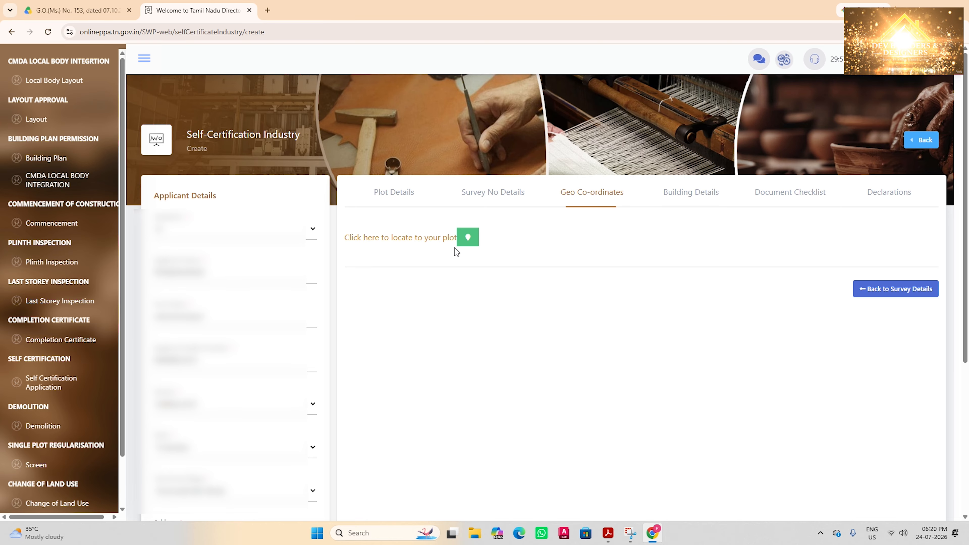
pyautogui.click(469, 239)
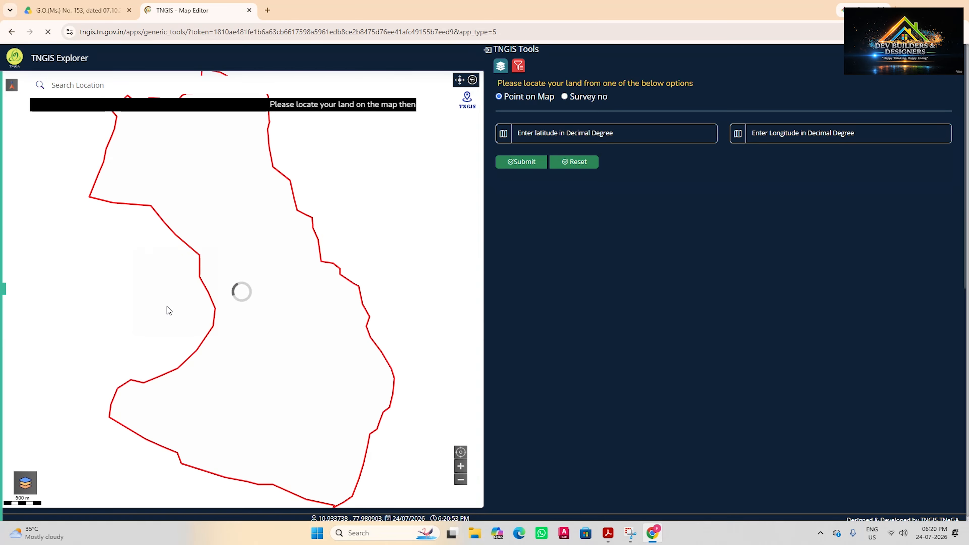
pyautogui.scroll(3, 284, 307)
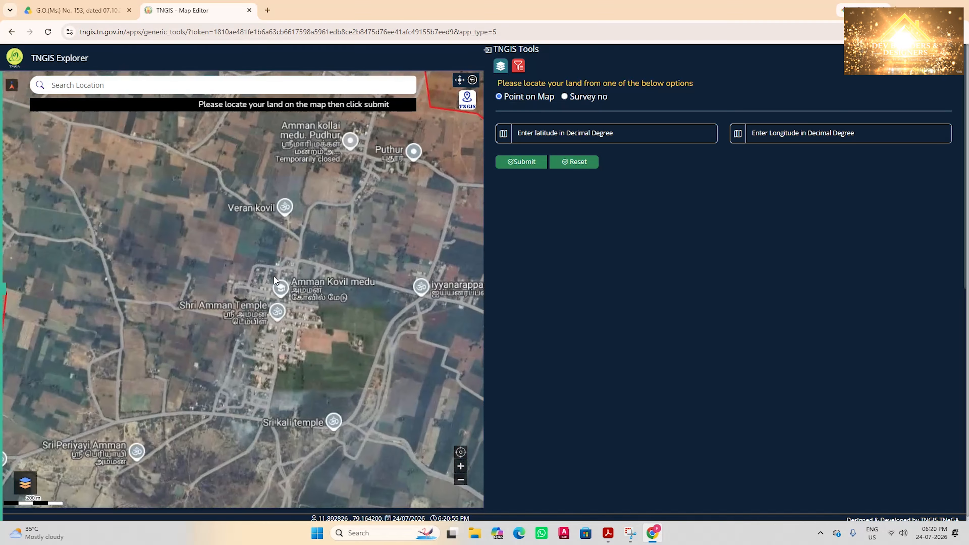
pyautogui.scroll(5, 275, 281)
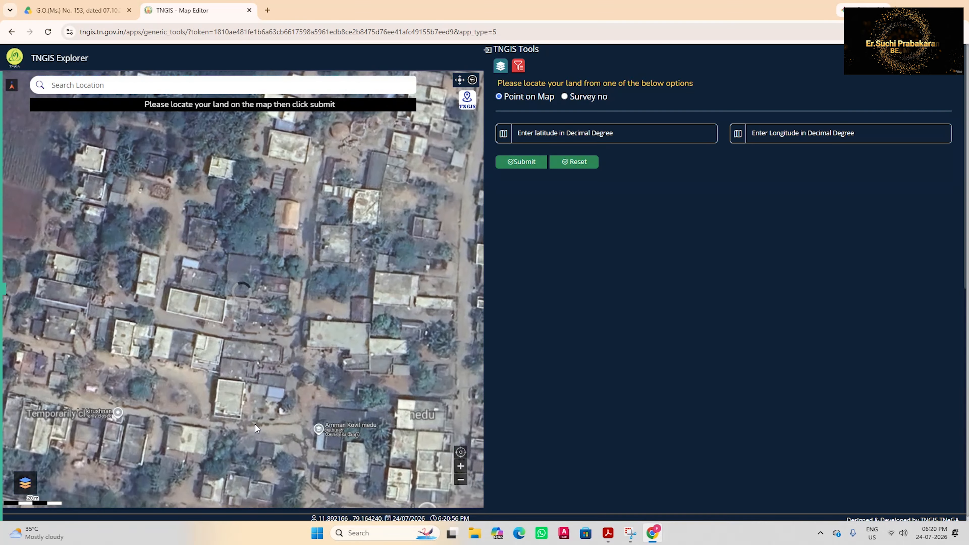
pyautogui.click(258, 414)
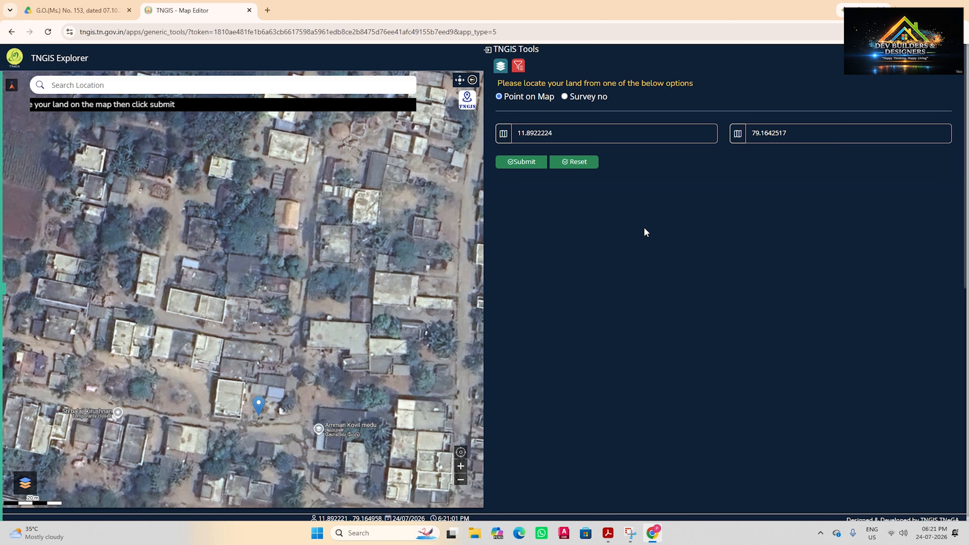
pyautogui.click(537, 160)
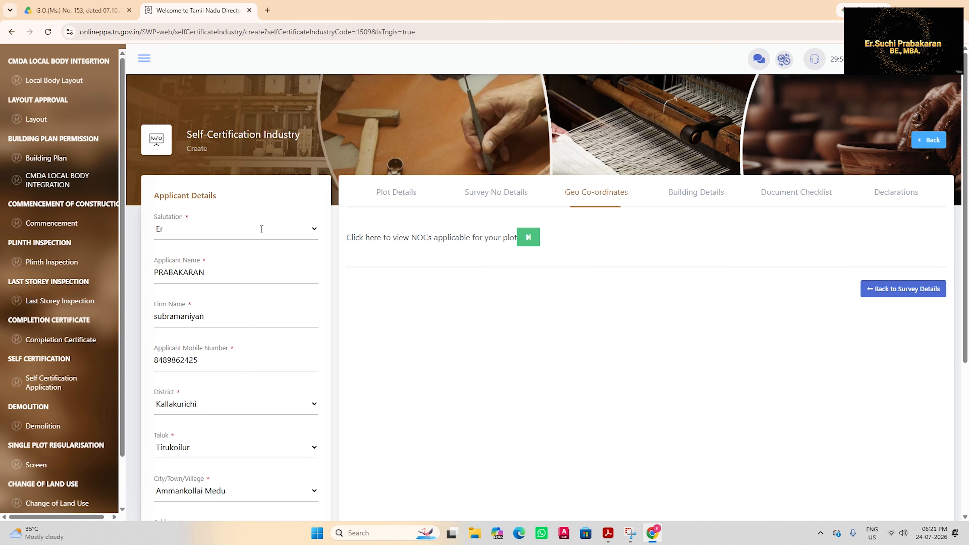
# - Check which NOCs apply to the plot and save the geo co-ordinates to continue to the building details
pyautogui.click(534, 243)
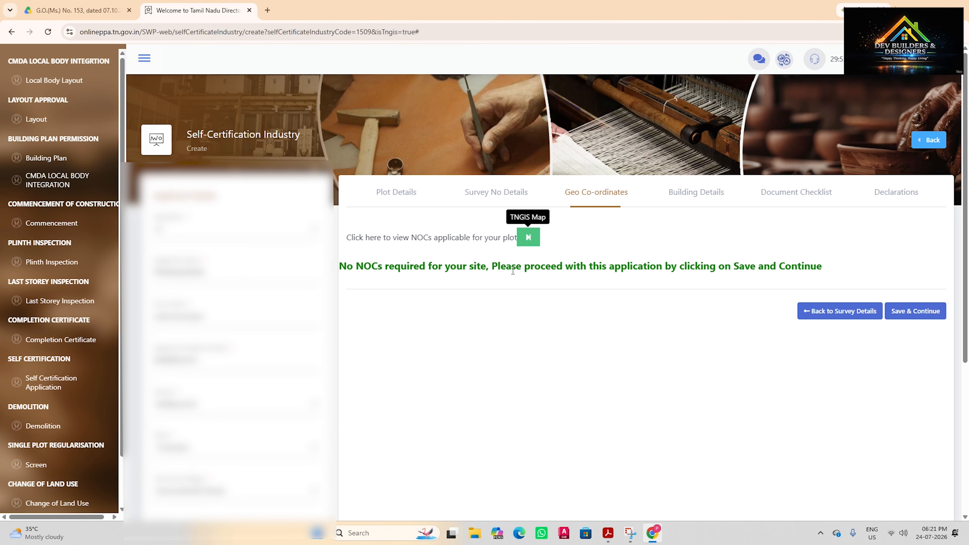
pyautogui.click(939, 313)
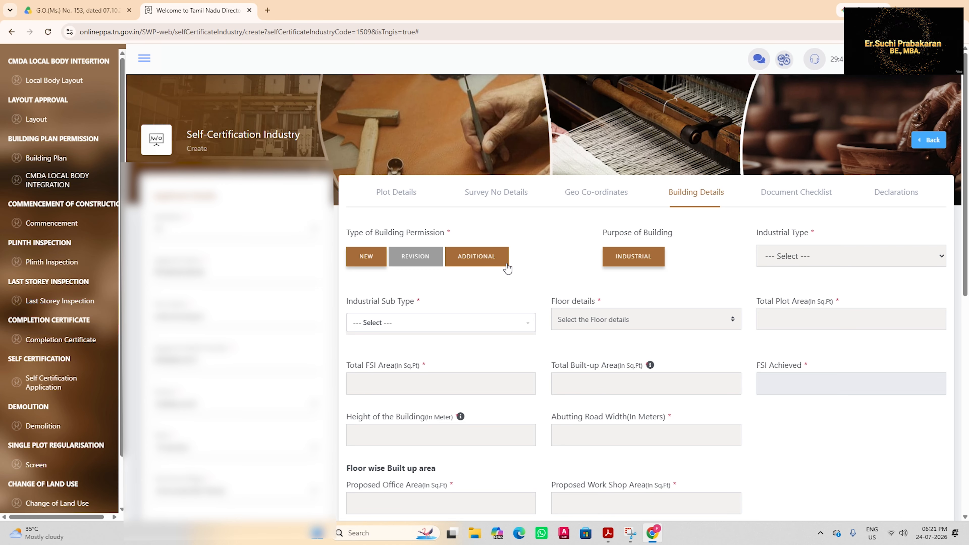
# - In the building details, set the industrial type to White Industries and the floor details to Ground Floor
pyautogui.click(805, 259)
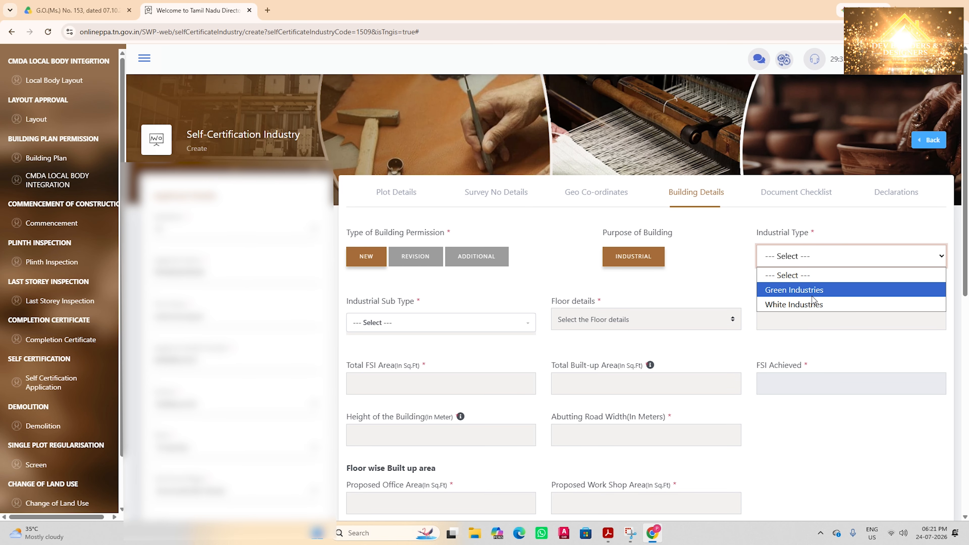
pyautogui.click(816, 305)
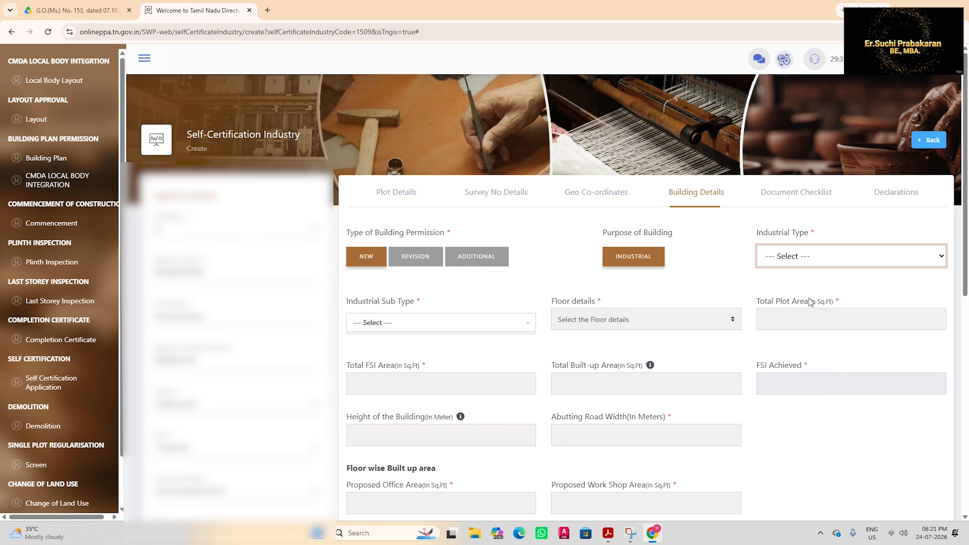
pyautogui.click(588, 319)
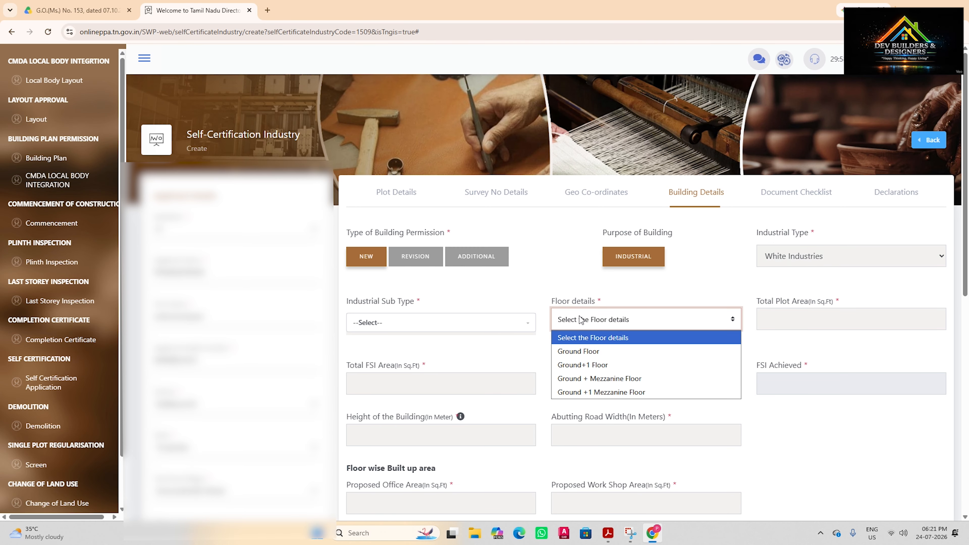
pyautogui.click(593, 351)
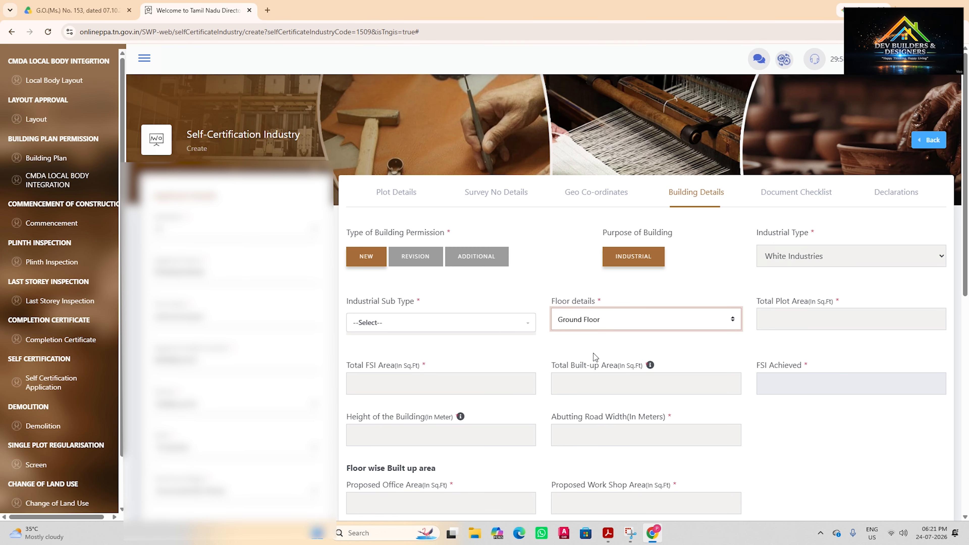
# - Try entering total plot areas of 7600 and 7501 sq.ft in the building details
pyautogui.click(790, 325)
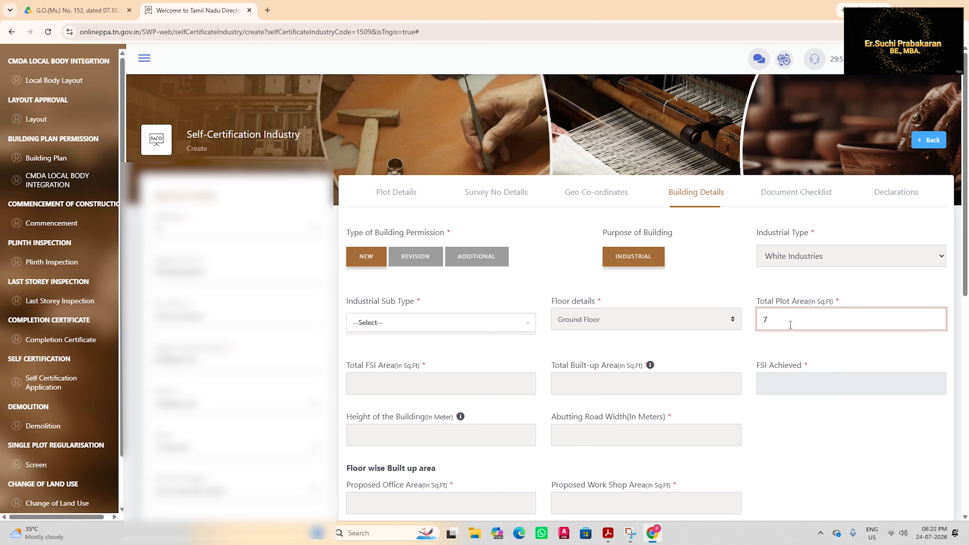
pyautogui.write('7600')
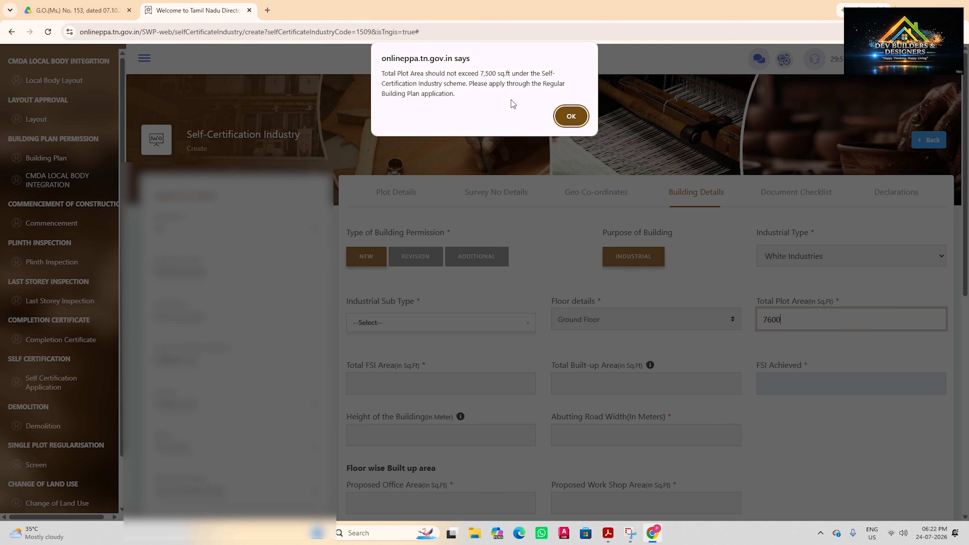
pyautogui.click(571, 116)
pyautogui.write('7501')
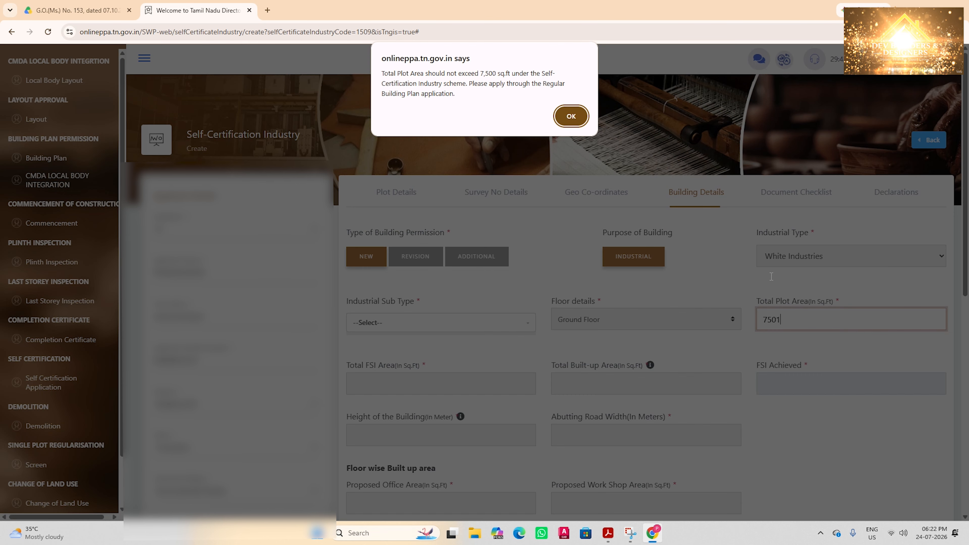
pyautogui.click(571, 115)
# - Set the total plot area to 7500 sq.ft
pyautogui.write('7')
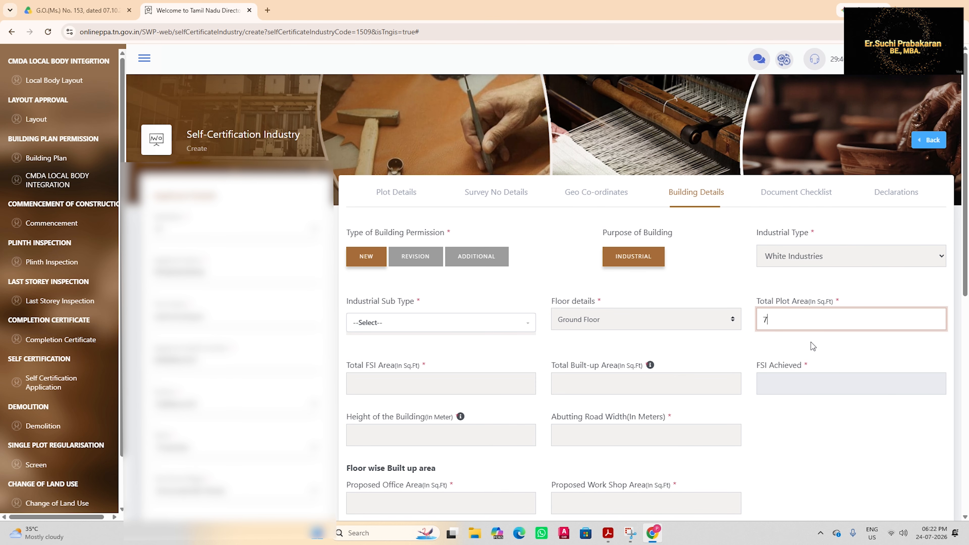
pyautogui.write('500')
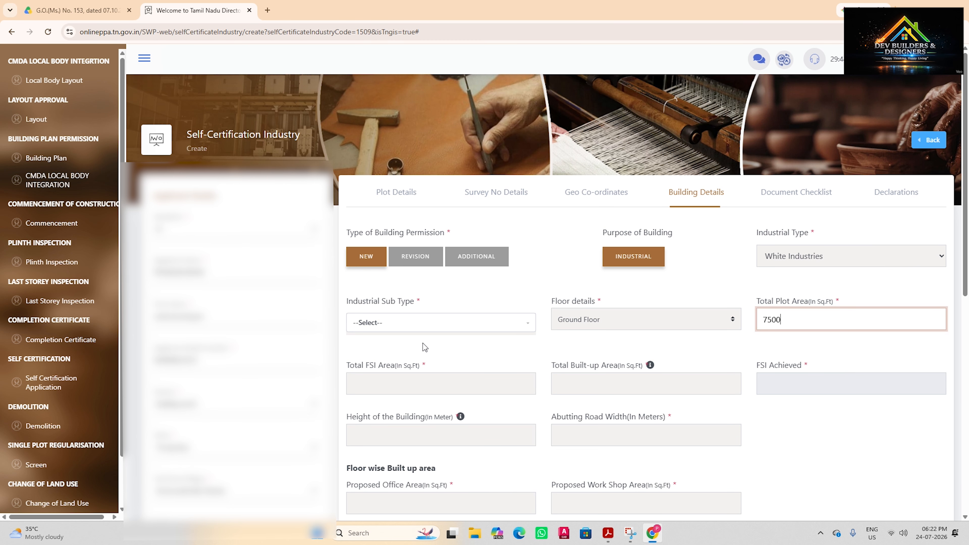
# - Set the industrial sub type to Assembly of Feeler gauges
pyautogui.click(417, 322)
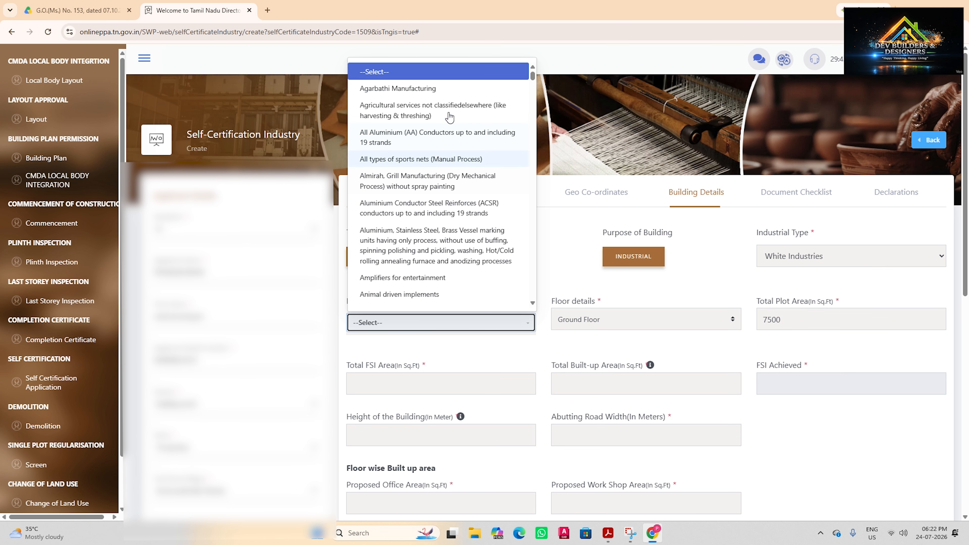
pyautogui.scroll(-2, 464, 181)
pyautogui.scroll(-3, 464, 181)
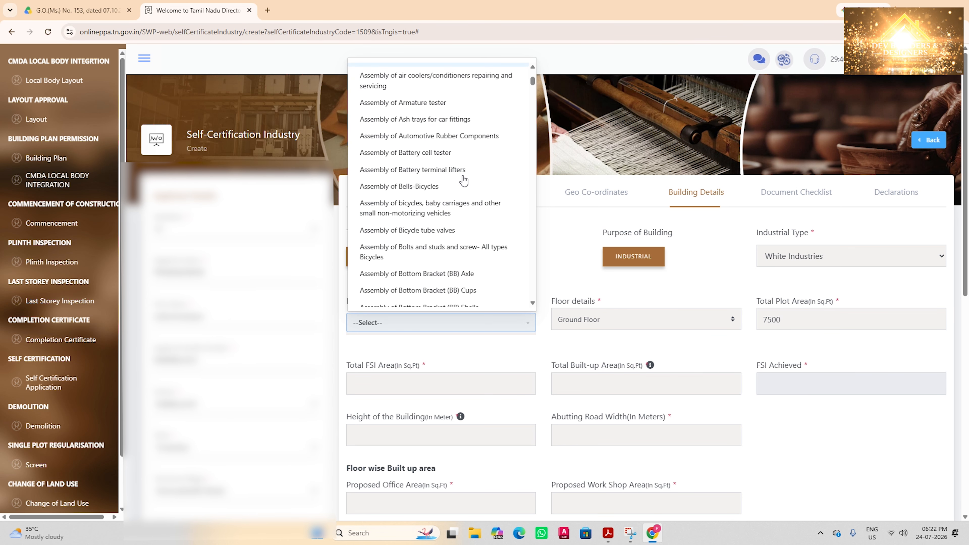
pyautogui.scroll(-5, 464, 180)
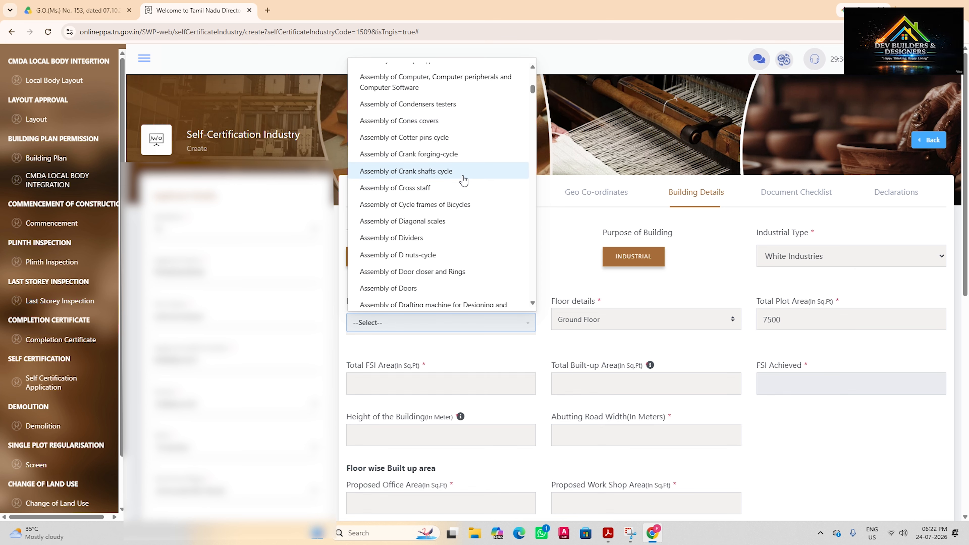
pyautogui.scroll(-8, 463, 181)
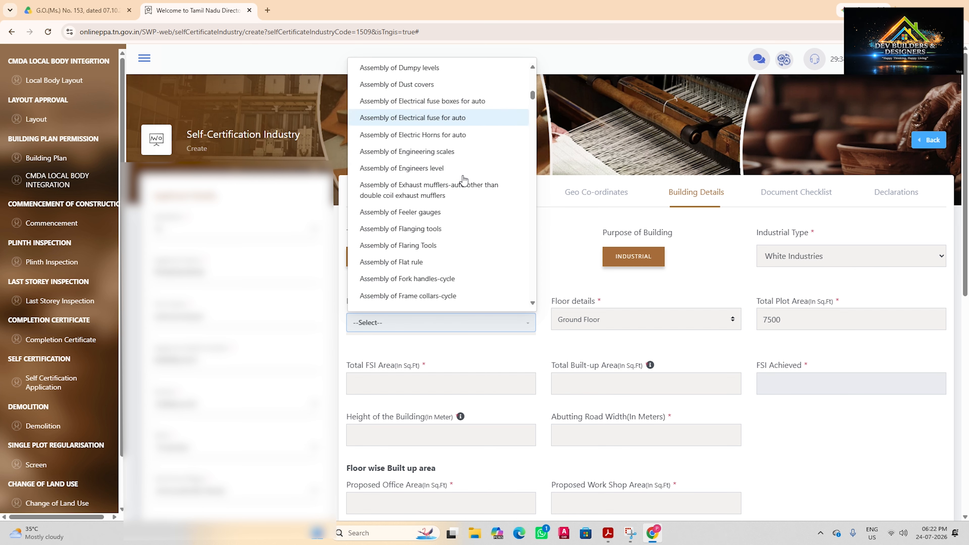
pyautogui.scroll(-4, 463, 179)
pyautogui.scroll(-5, 464, 180)
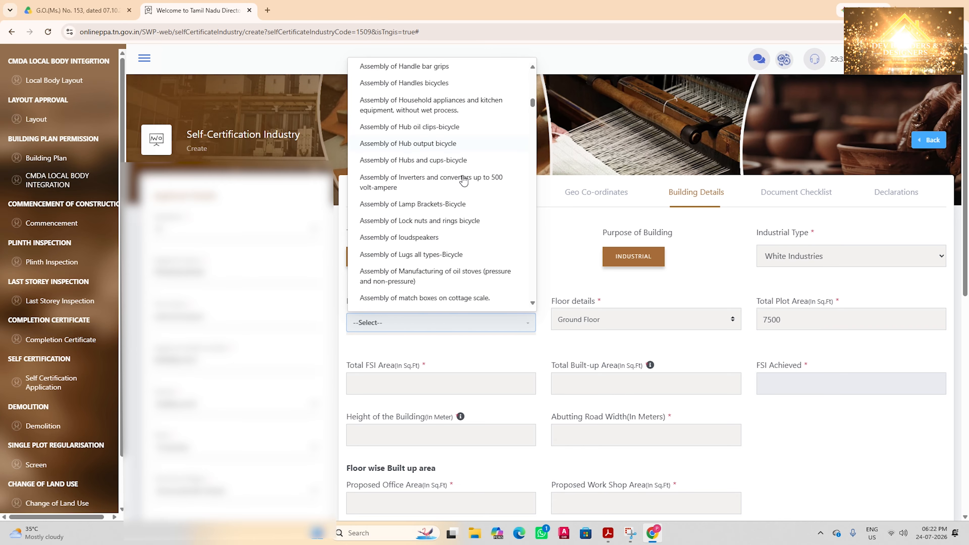
pyautogui.scroll(6, 433, 174)
pyautogui.click(435, 110)
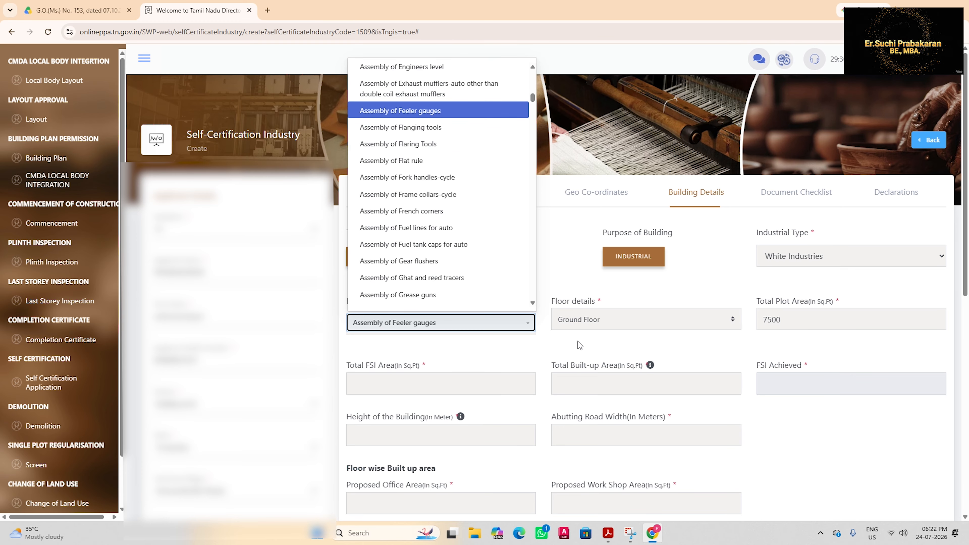
# - Try entering a total FSI area of 5000 sq.ft
pyautogui.click(424, 388)
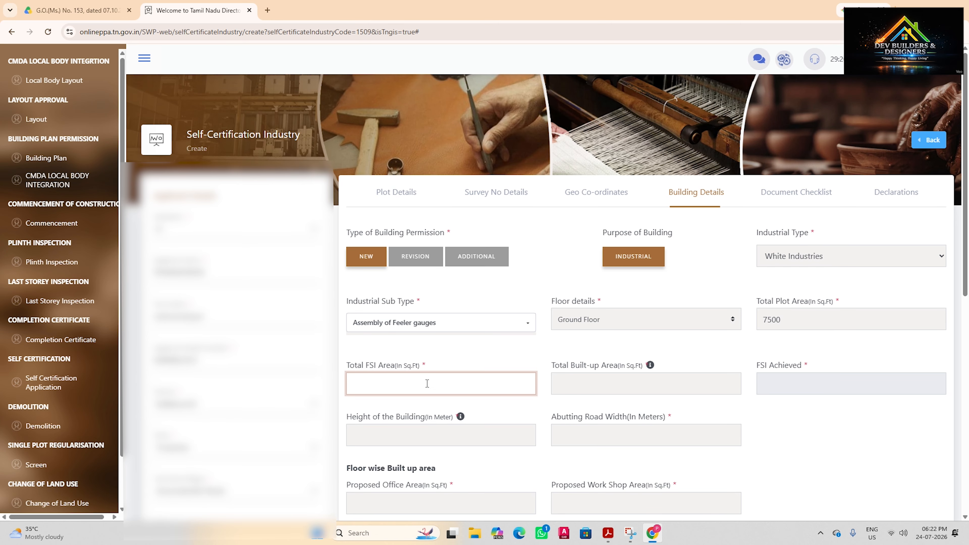
pyautogui.write('5000')
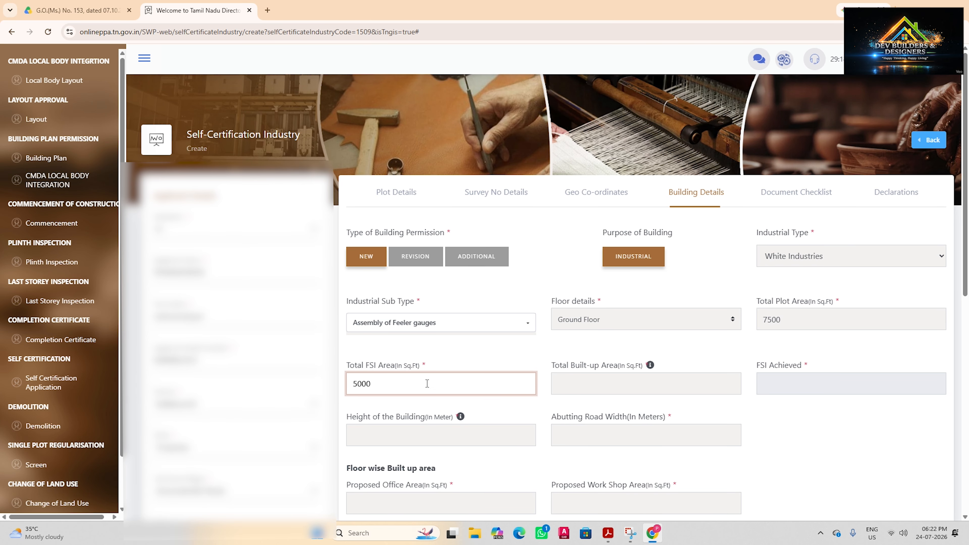
pyautogui.click(528, 347)
pyautogui.click(595, 391)
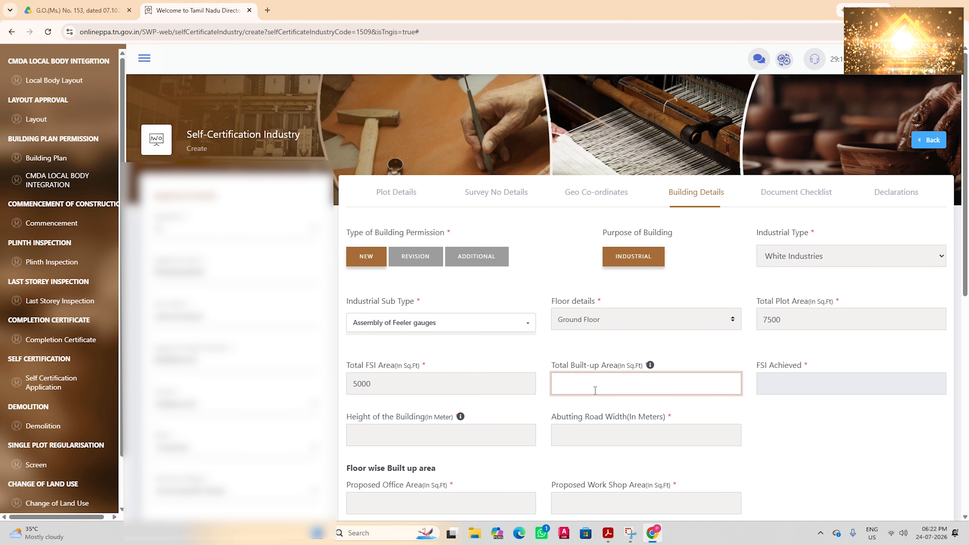
# - Set the total FSI area to 3000 sq.ft and the total built-up area to 3800 sq.ft
pyautogui.scroll(-3, 595, 390)
pyautogui.doubleClick(423, 291)
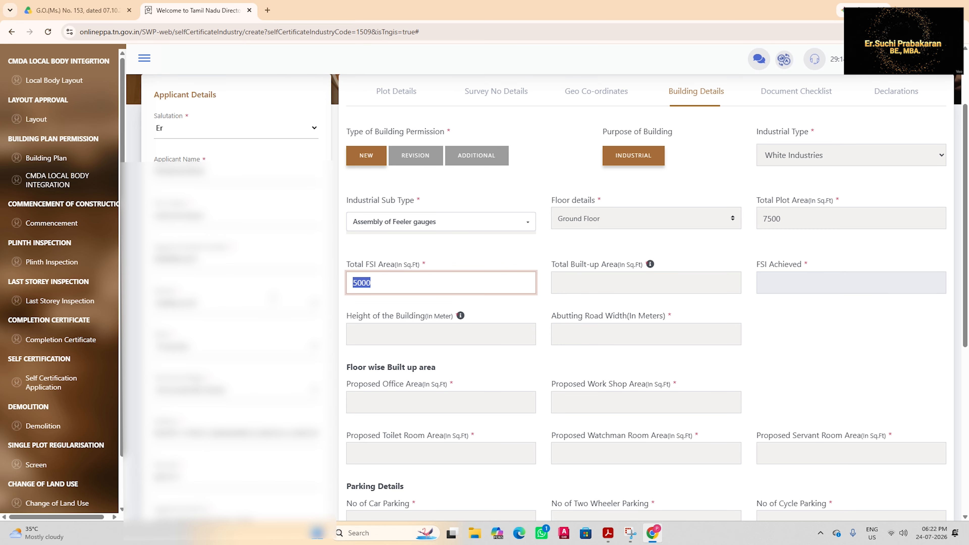
pyautogui.write('3000')
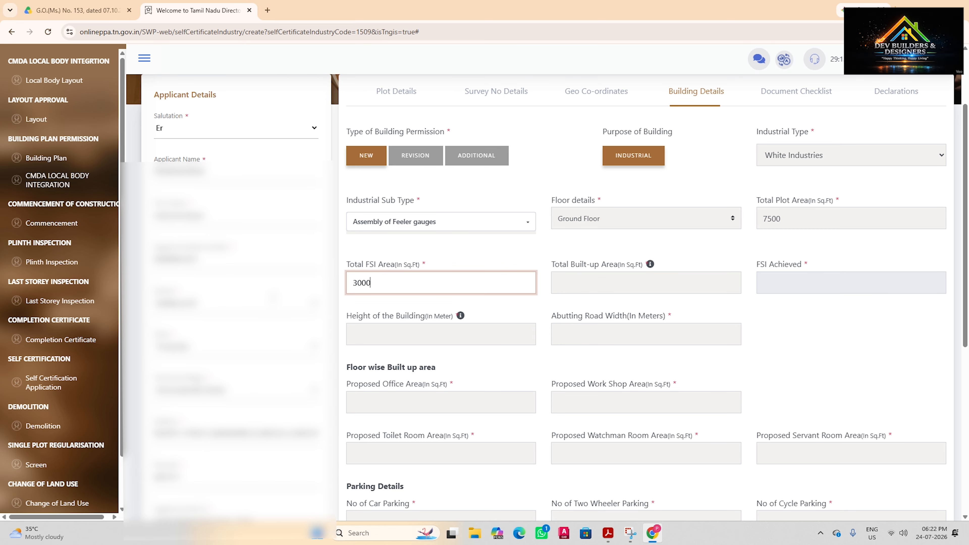
pyautogui.click(569, 289)
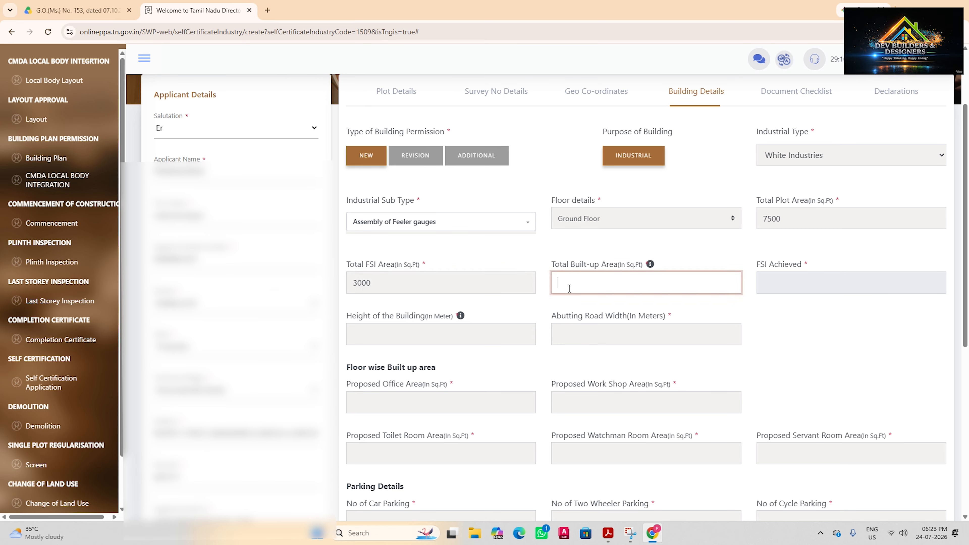
pyautogui.write('3800')
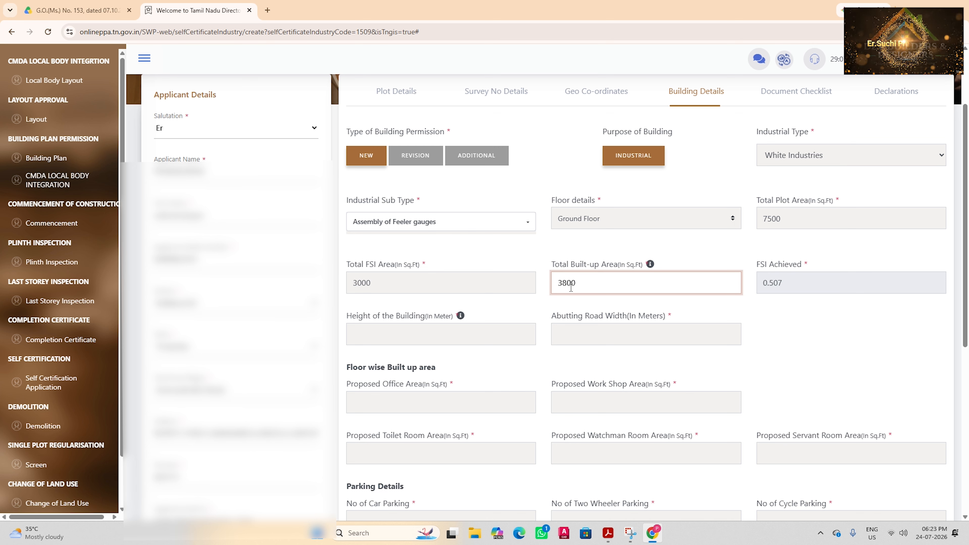
pyautogui.click(855, 334)
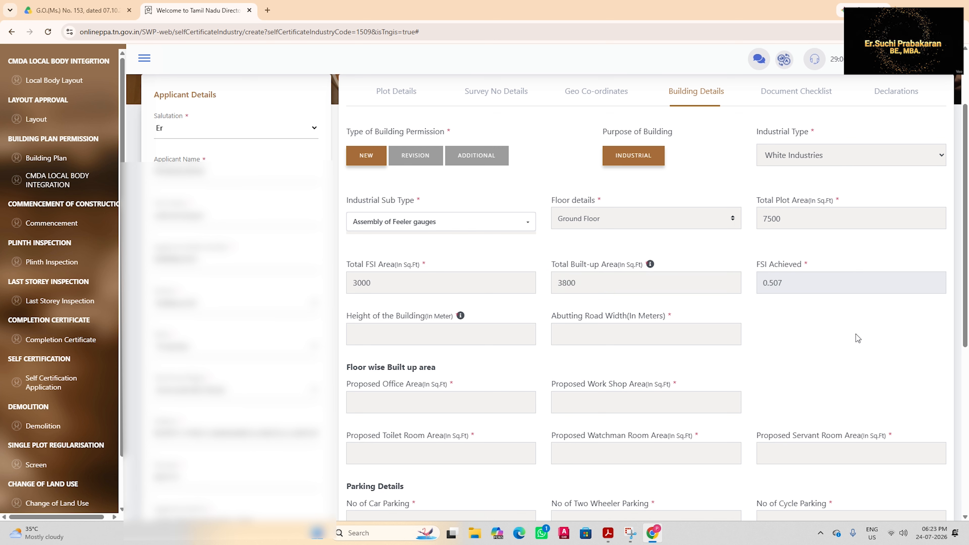
# - Try entering building heights of 11 and 10.5 meters
pyautogui.scroll(-1, 856, 334)
pyautogui.click(366, 277)
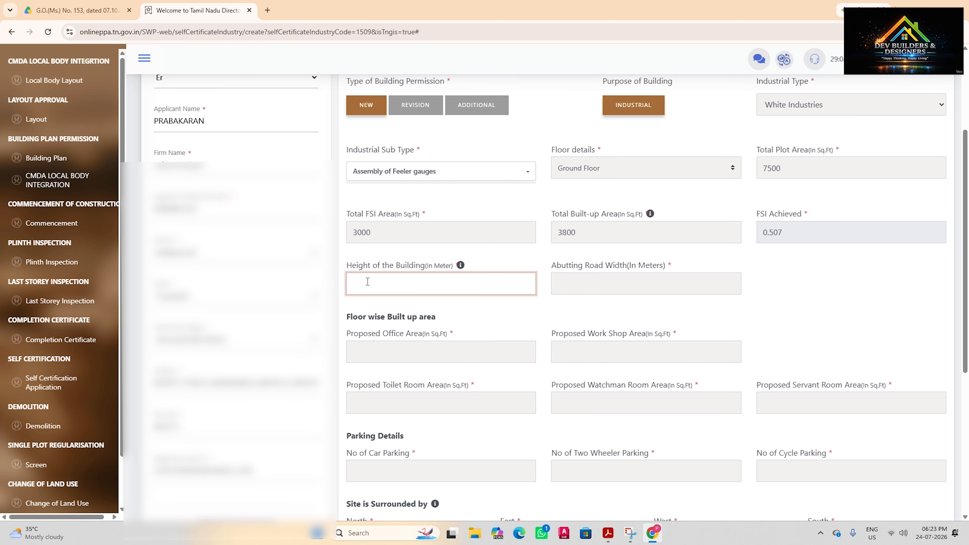
pyautogui.write('11')
pyautogui.click(461, 264)
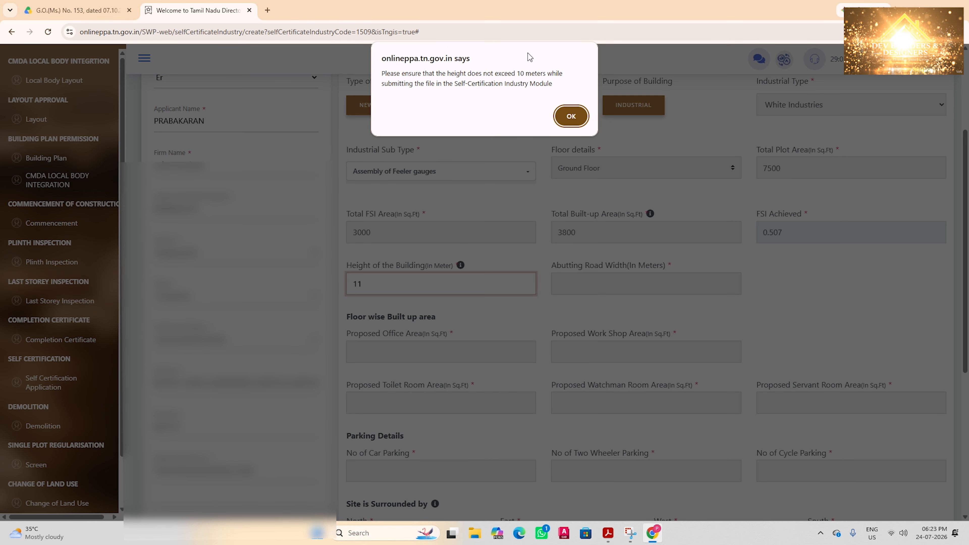
pyautogui.click(571, 116)
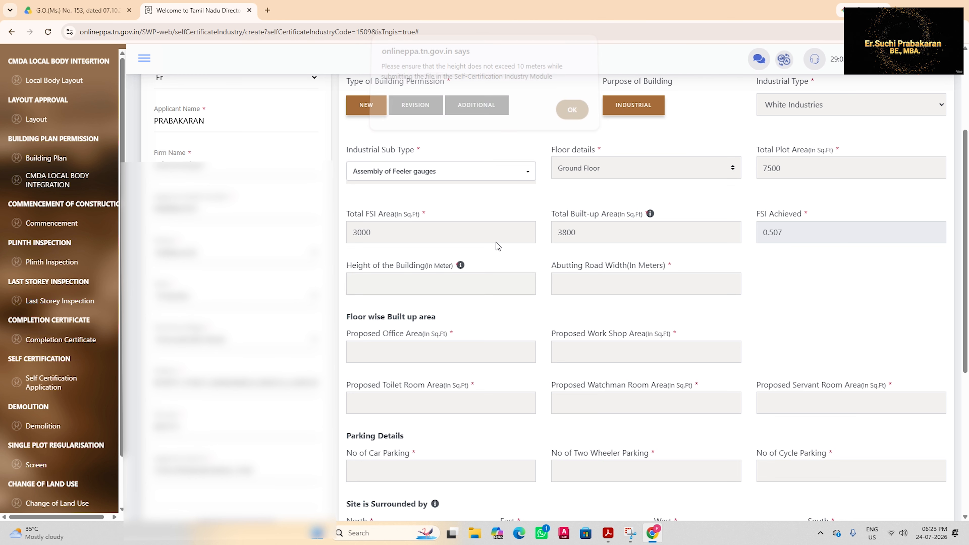
pyautogui.write('10')
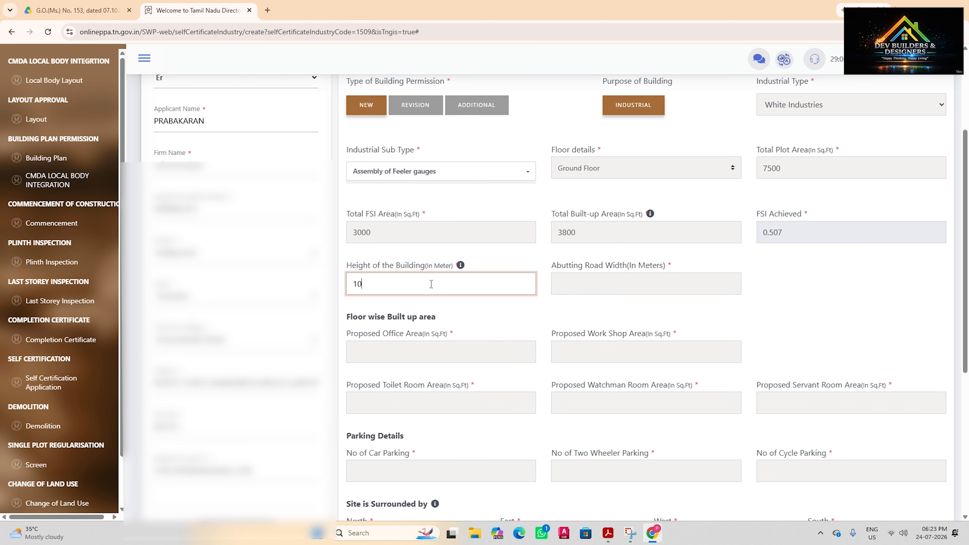
pyautogui.write('.5')
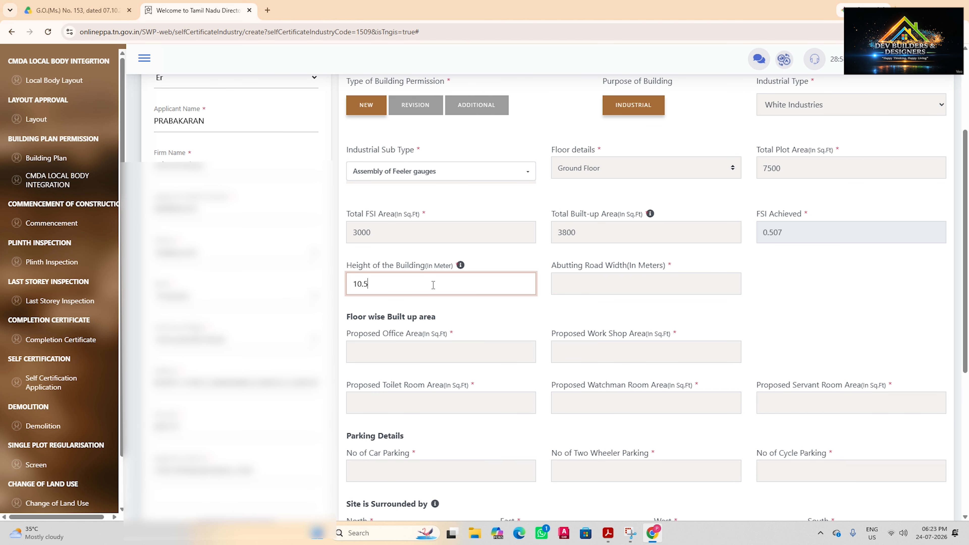
pyautogui.click(465, 316)
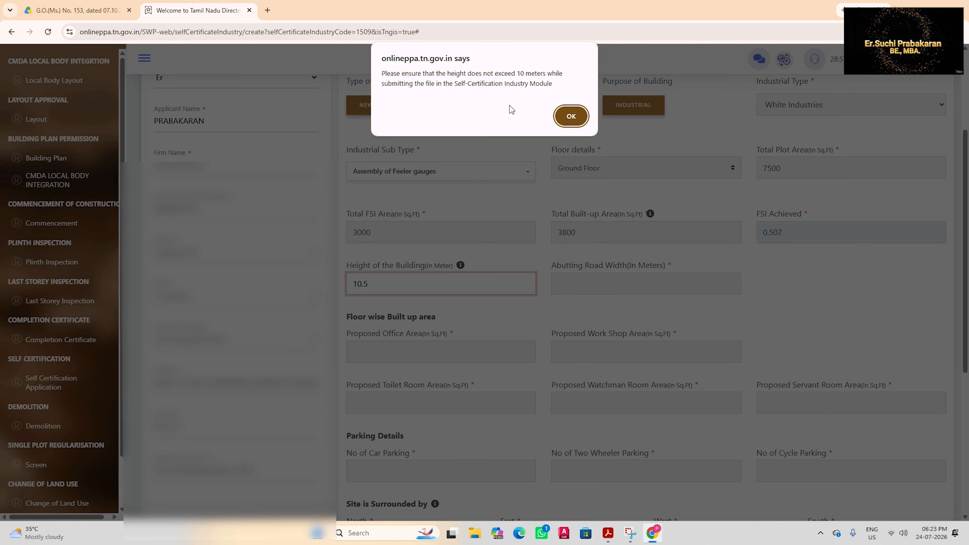
pyautogui.click(568, 115)
# - Set the height of the building to 10 meters and the abutting road width to 12 meters
pyautogui.click(446, 291)
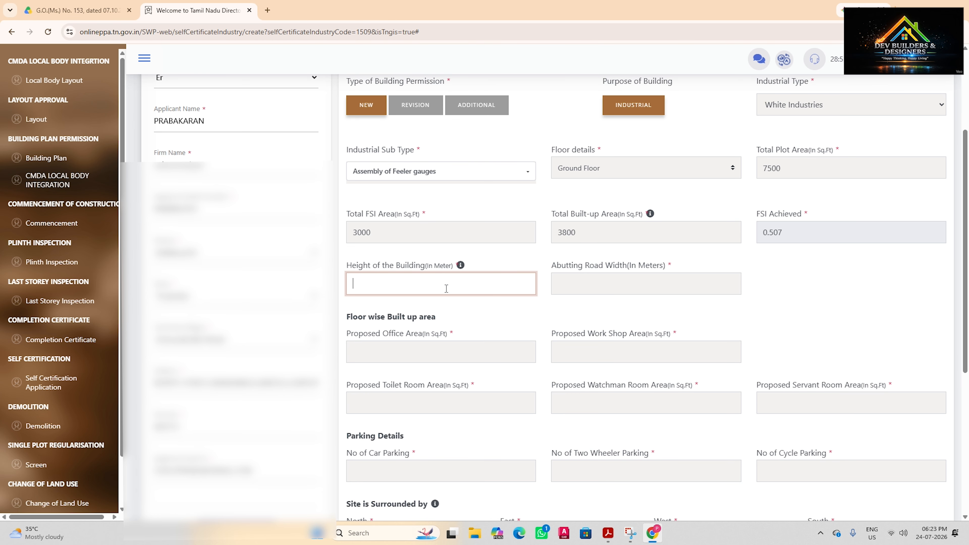
pyautogui.write('10')
pyautogui.click(660, 310)
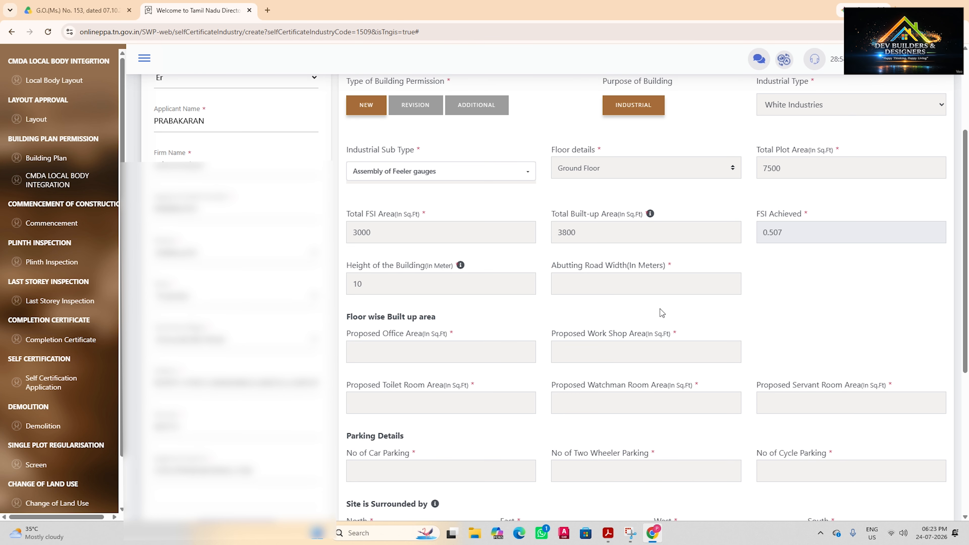
pyautogui.click(615, 281)
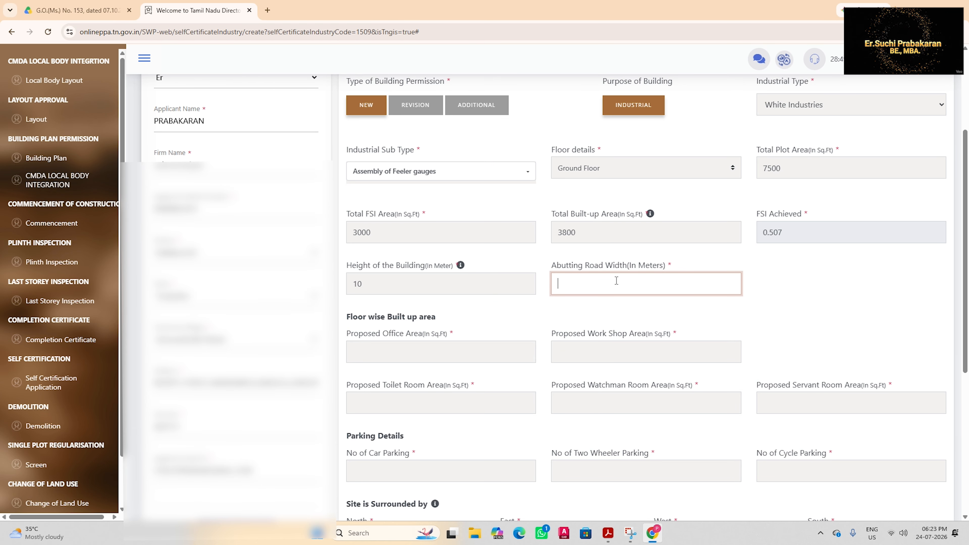
pyautogui.write('12')
pyautogui.click(778, 301)
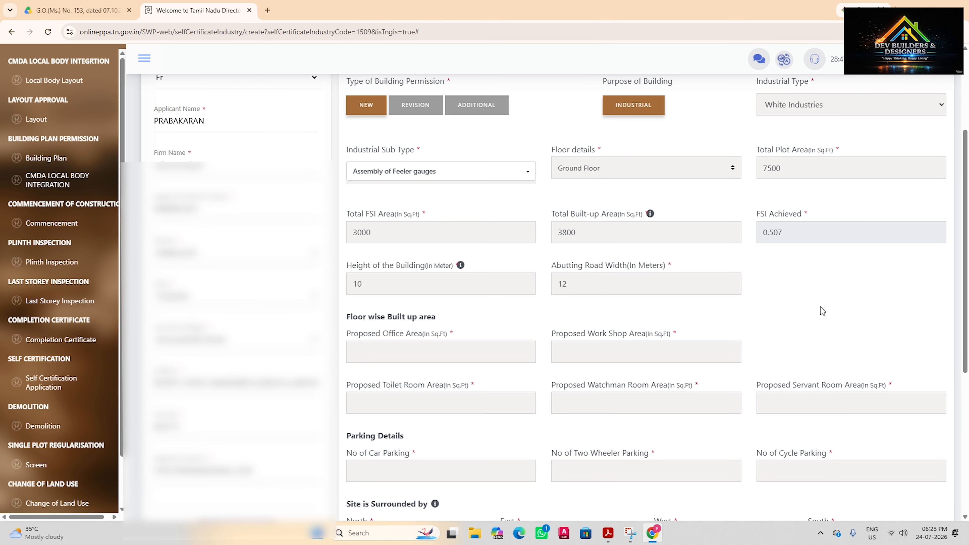
# - In the floor-wise built-up area, set the proposed office area to 500 sq.ft and the work shop area to 2500 sq.ft
pyautogui.scroll(-3, 821, 307)
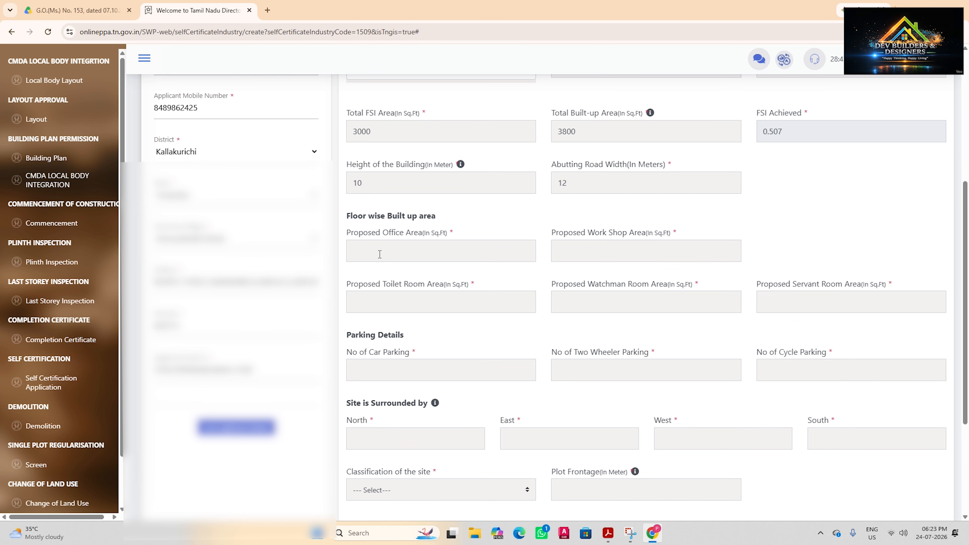
pyautogui.click(390, 253)
pyautogui.scroll(3, 390, 254)
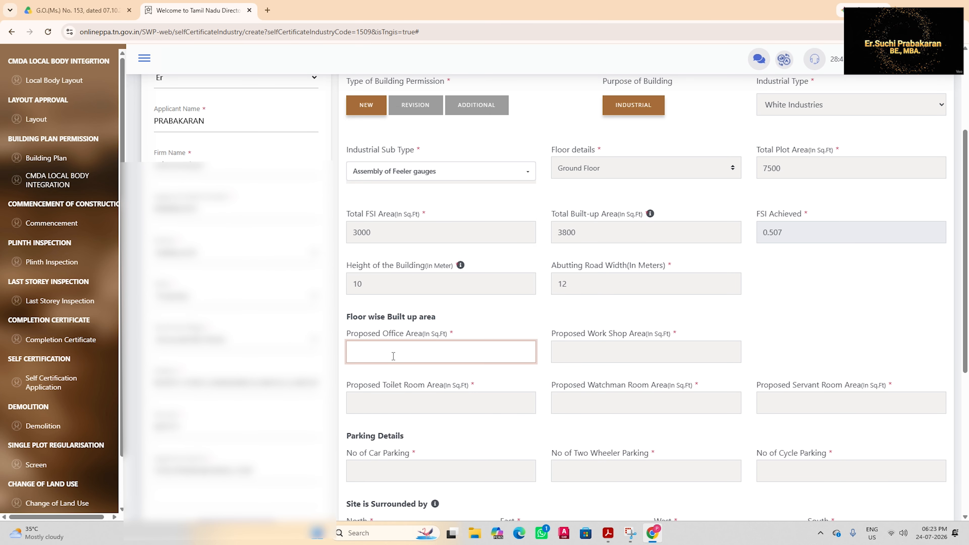
pyautogui.write('500')
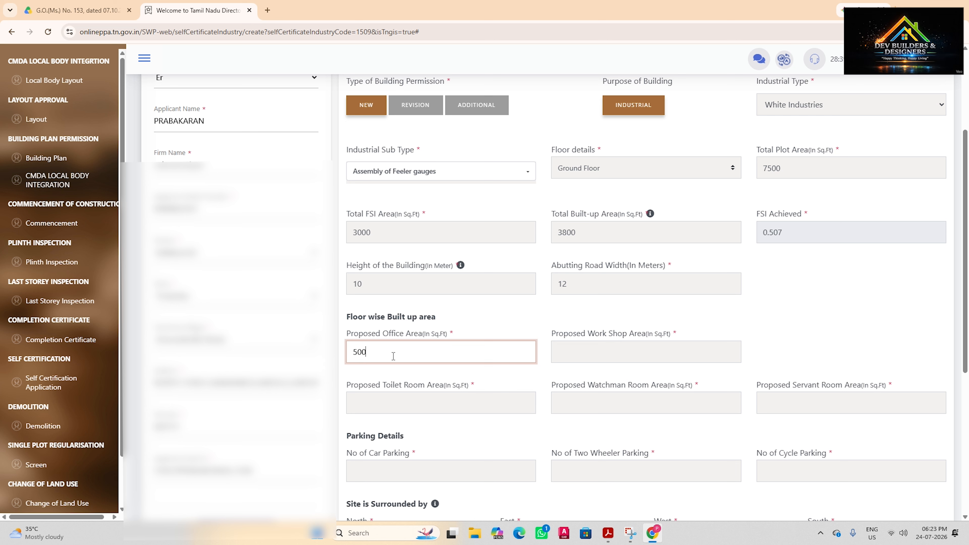
pyautogui.click(626, 356)
pyautogui.write('2500')
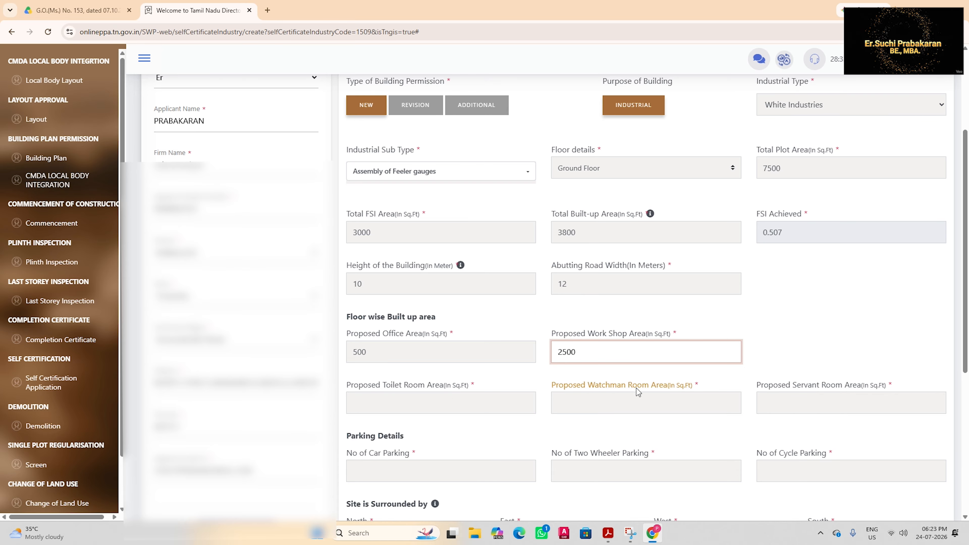
# - Set the proposed toilet room area to 200 sq.ft and the watchman and servant room areas to 250 sq.ft each
pyautogui.click(470, 408)
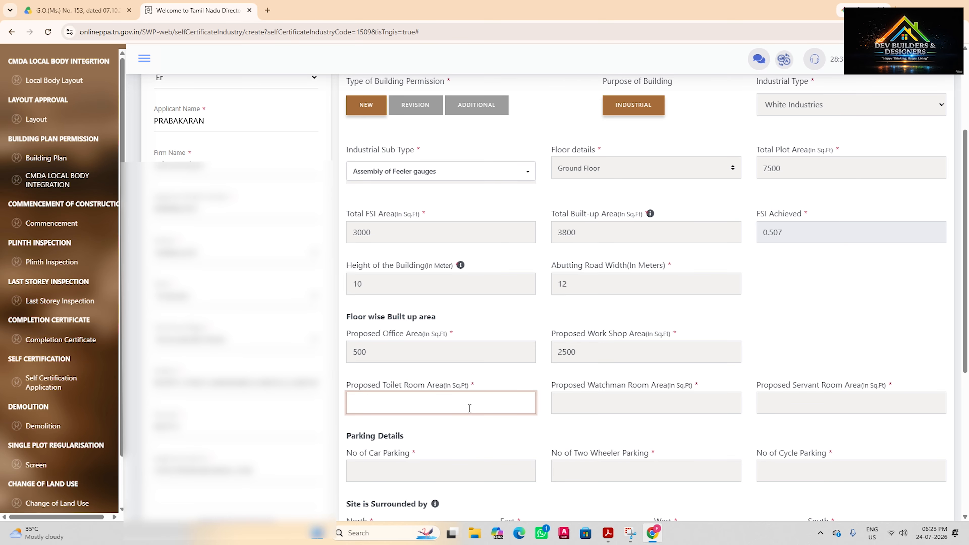
pyautogui.write('200')
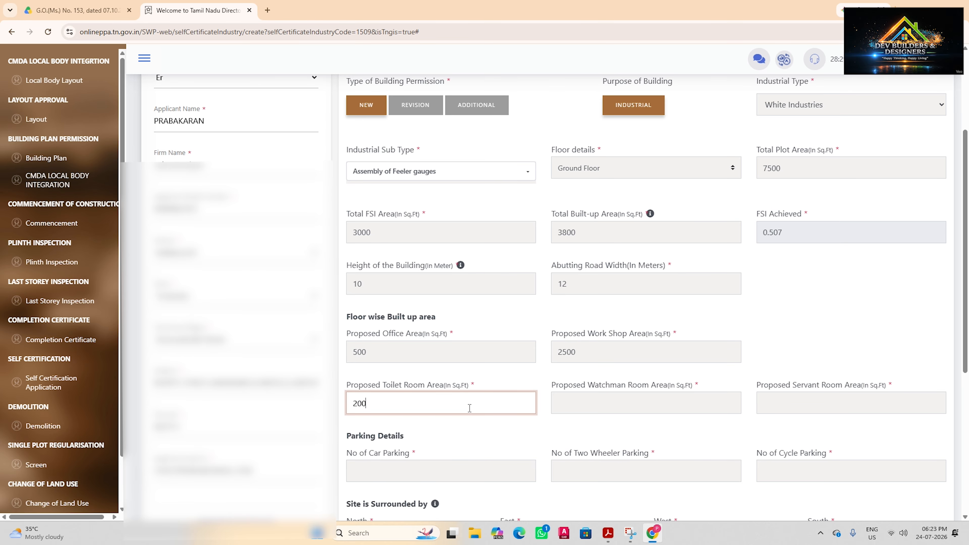
pyautogui.click(667, 407)
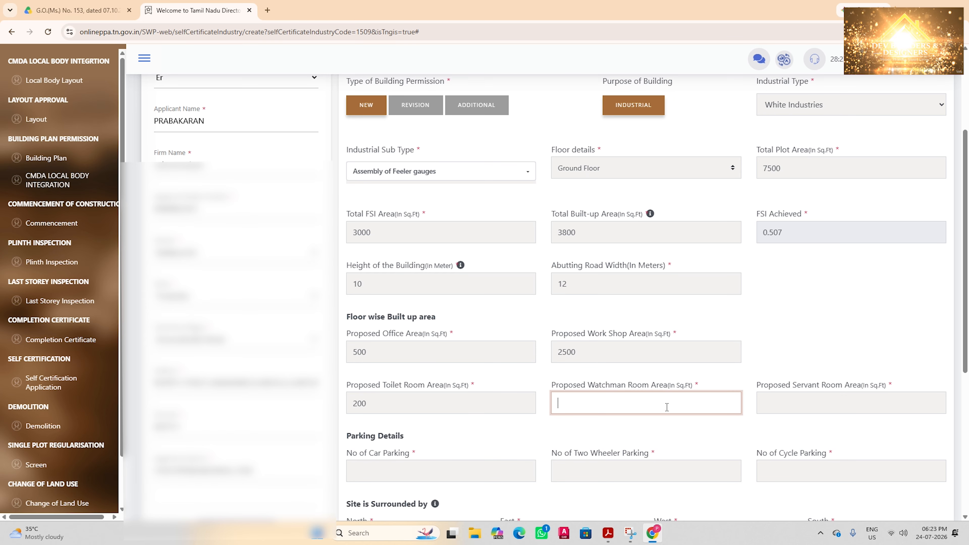
pyautogui.write('250')
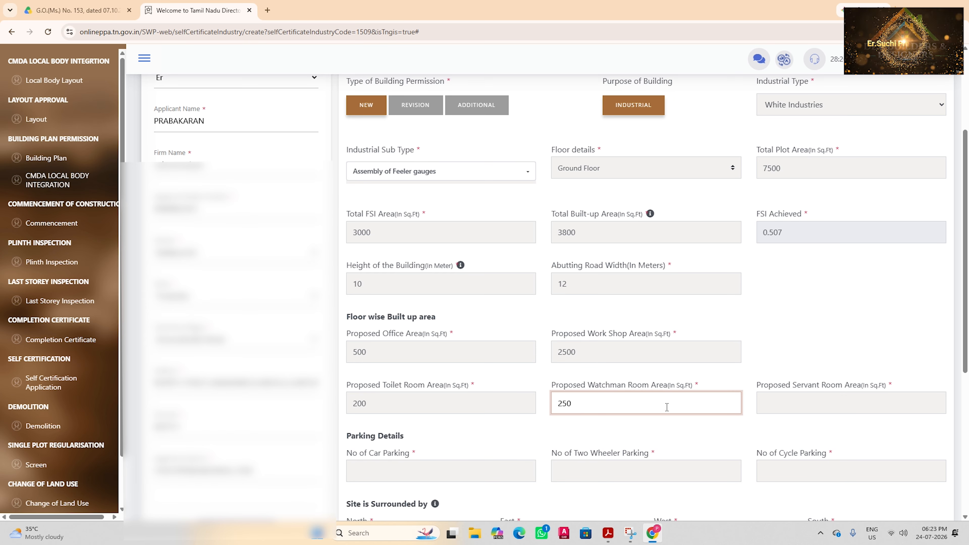
pyautogui.click(807, 409)
pyautogui.write('250')
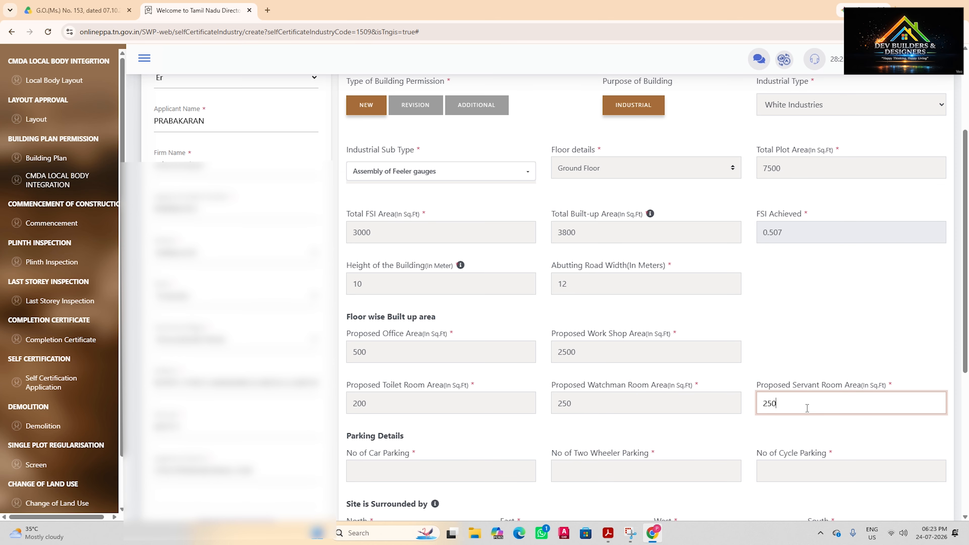
pyautogui.click(846, 353)
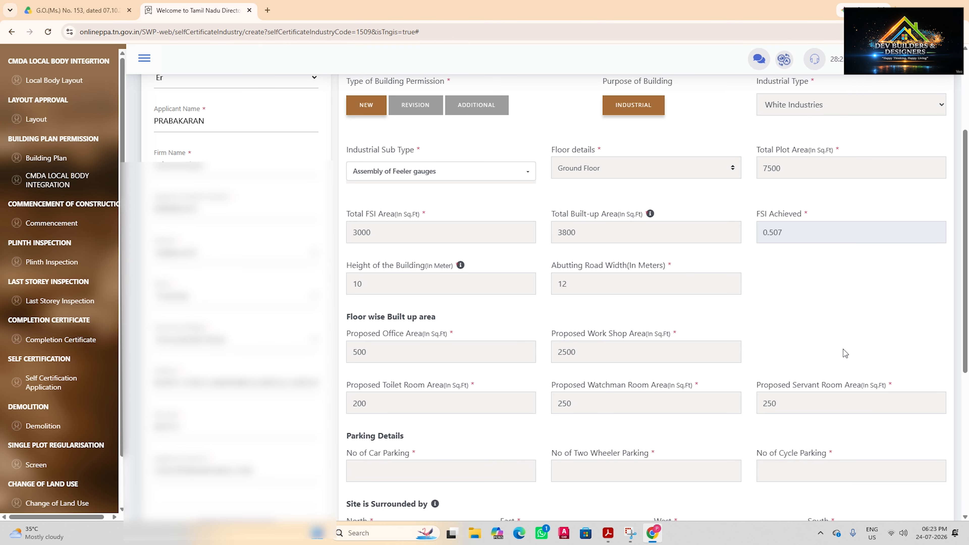
# - Change the proposed toilet room area to 300 sq.ft
pyautogui.click(362, 404)
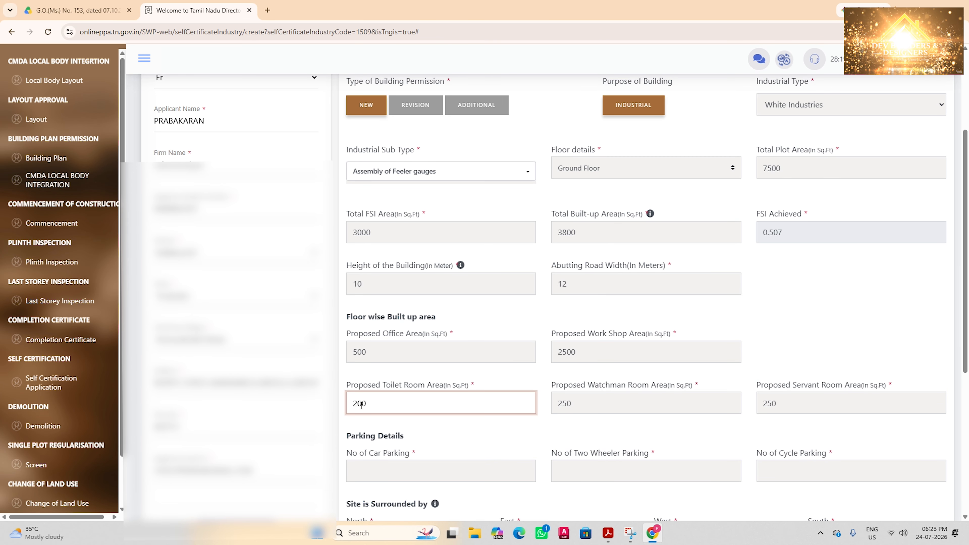
pyautogui.press('BackSpace')
pyautogui.write('3')
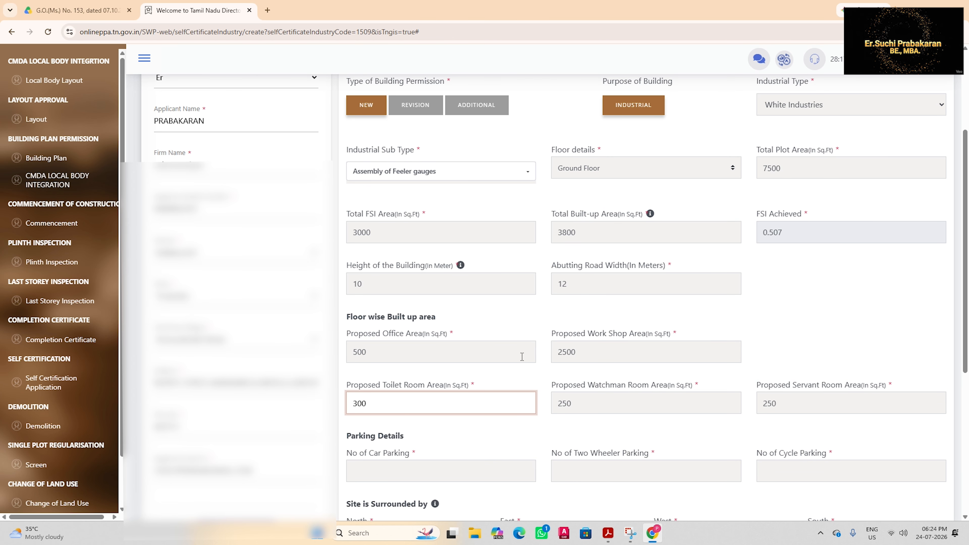
pyautogui.scroll(-1, 810, 284)
pyautogui.click(810, 283)
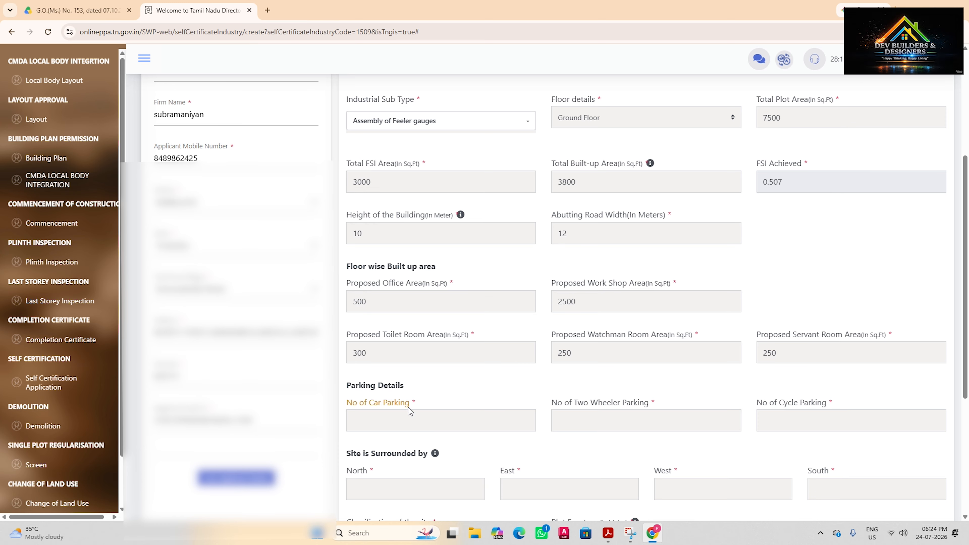
# - In the parking details, enter 2 car, 2 two-wheeler and 2 cycle parking spaces
pyautogui.click(406, 425)
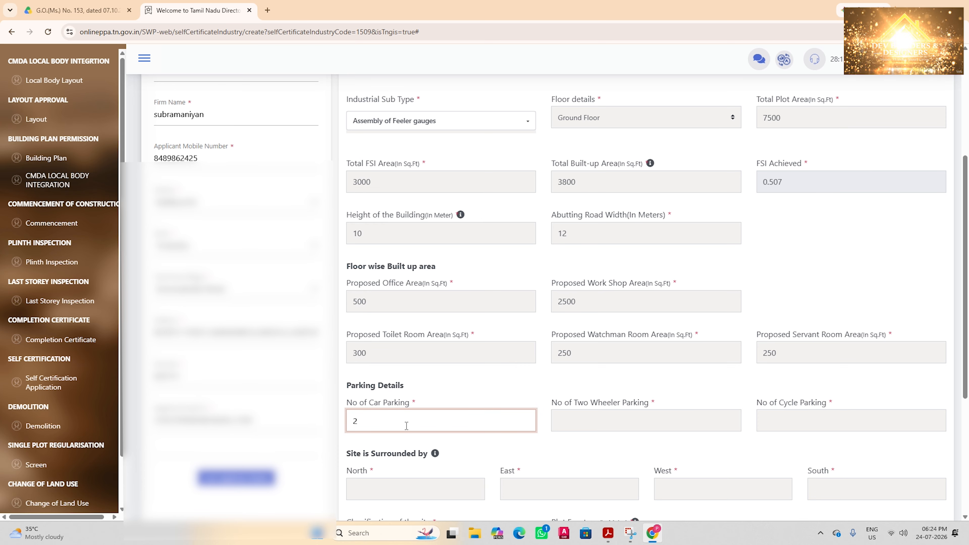
pyautogui.click(597, 429)
pyautogui.write('2')
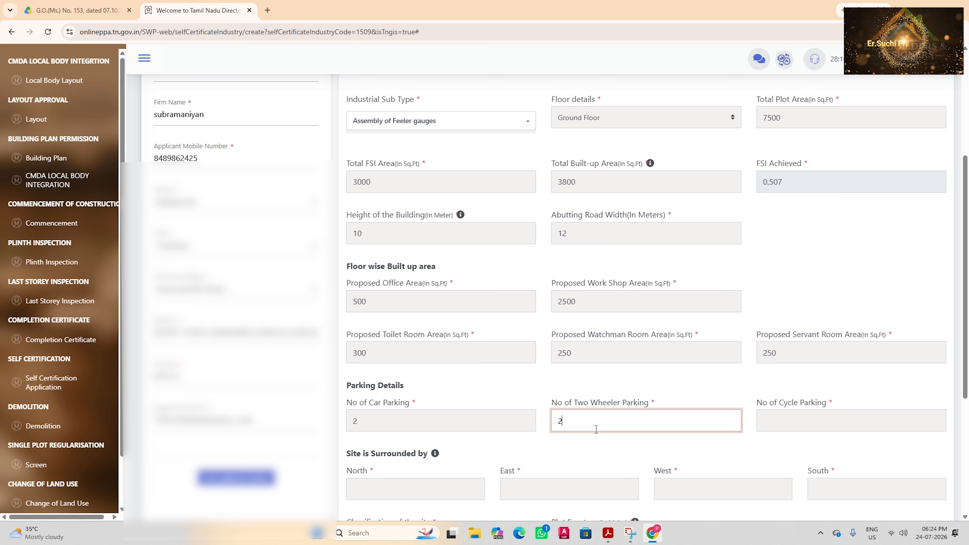
pyautogui.click(867, 424)
pyautogui.write('2')
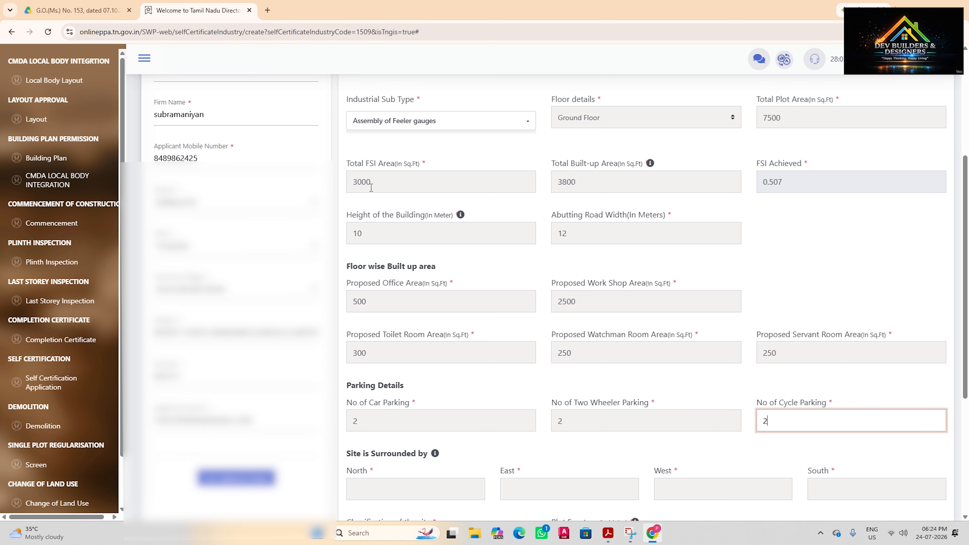
# - Fill in the site surroundings with placeholder text: ddsd for north, sss for east and west, and ssss for south
pyautogui.scroll(-3, 496, 248)
pyautogui.click(448, 390)
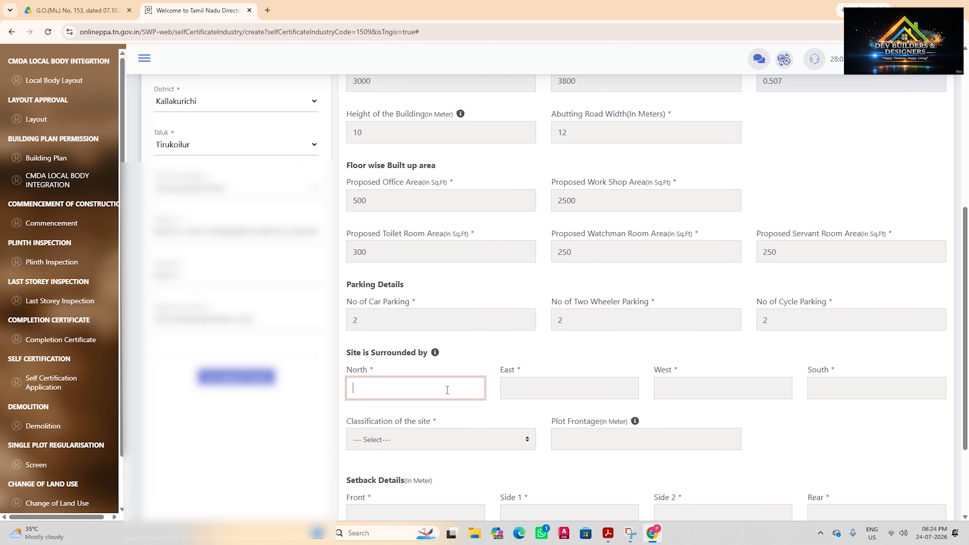
pyautogui.write('ddsd')
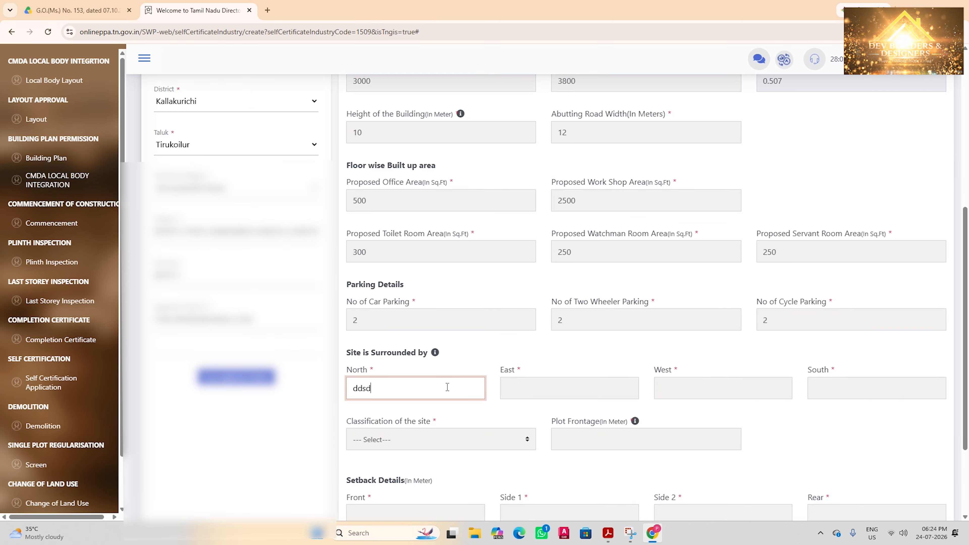
pyautogui.click(571, 389)
pyautogui.write('sss')
pyautogui.click(695, 395)
pyautogui.write('sss')
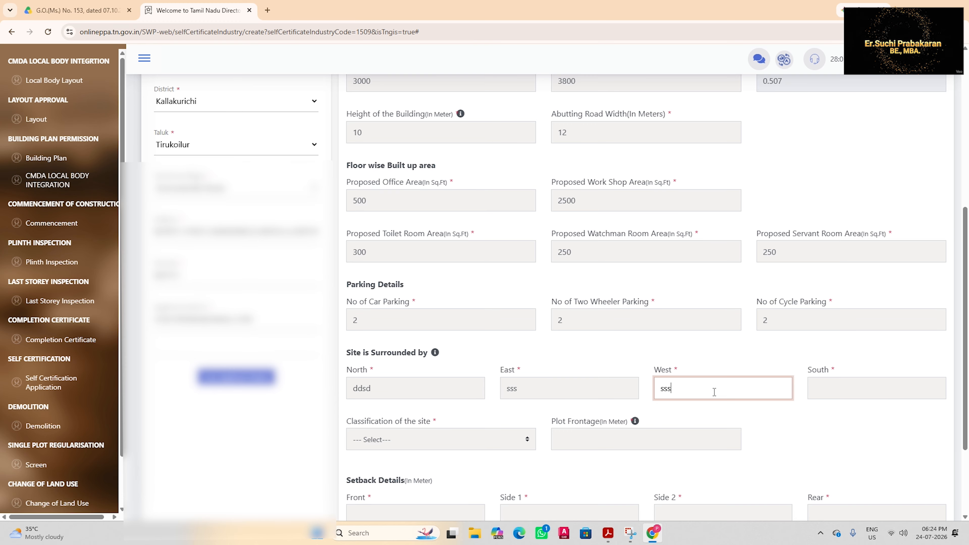
pyautogui.click(862, 388)
pyautogui.write('ssss')
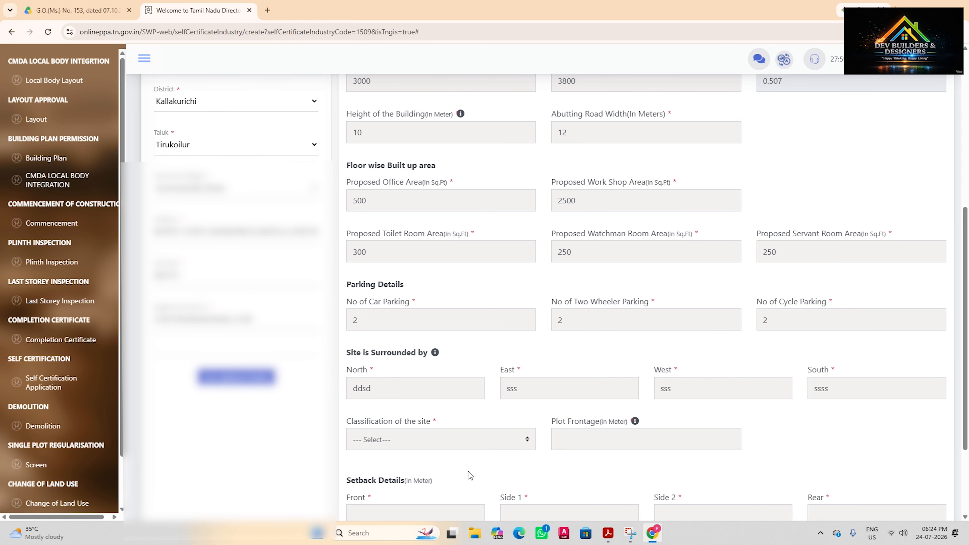
# - Classify the site as Other Areas and set the plot frontage to 15 meters
pyautogui.click(462, 442)
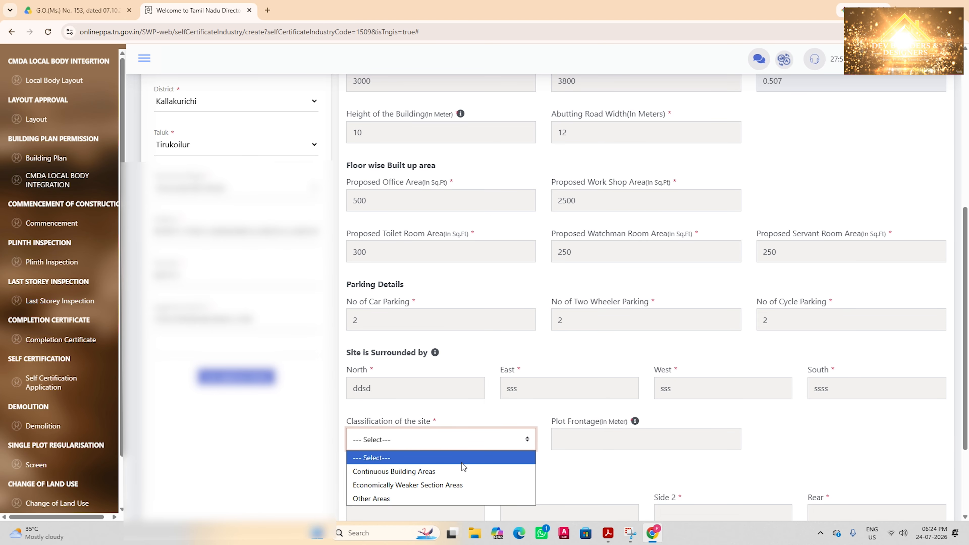
pyautogui.click(374, 499)
pyautogui.click(603, 440)
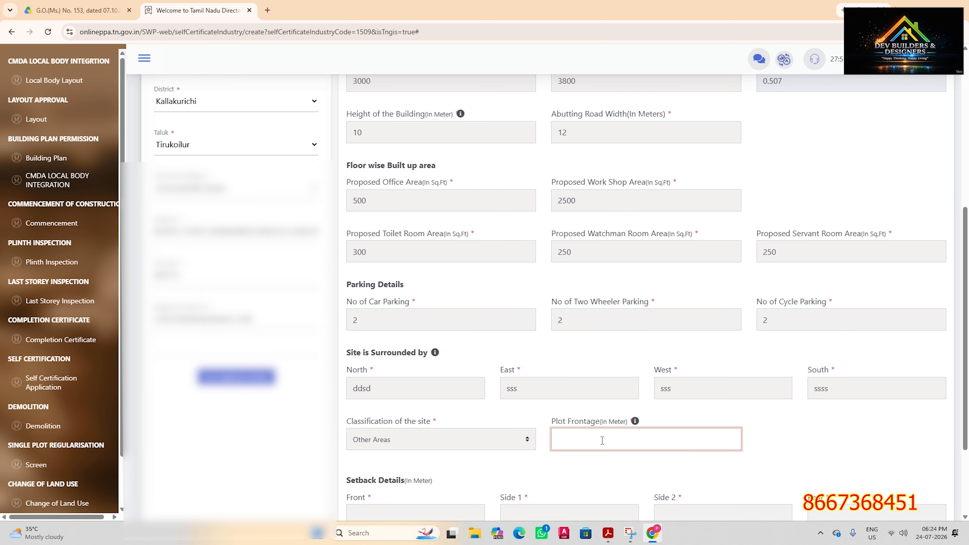
pyautogui.write('3')
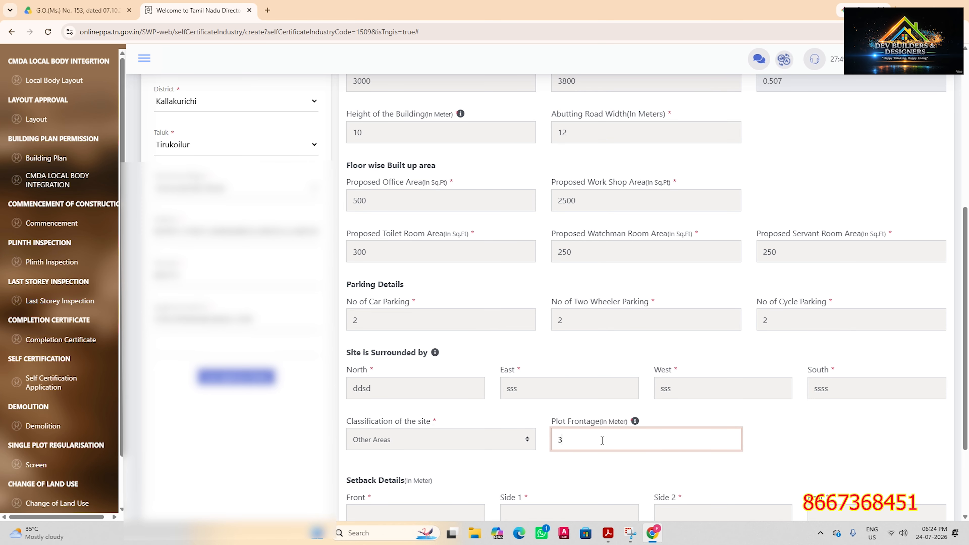
pyautogui.write('0')
pyautogui.scroll(-3, 578, 338)
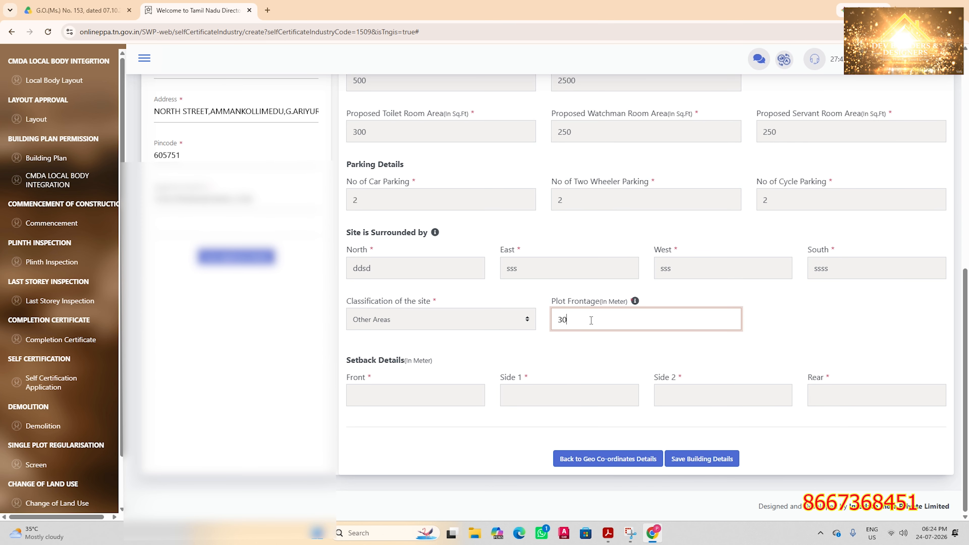
pyautogui.write('5')
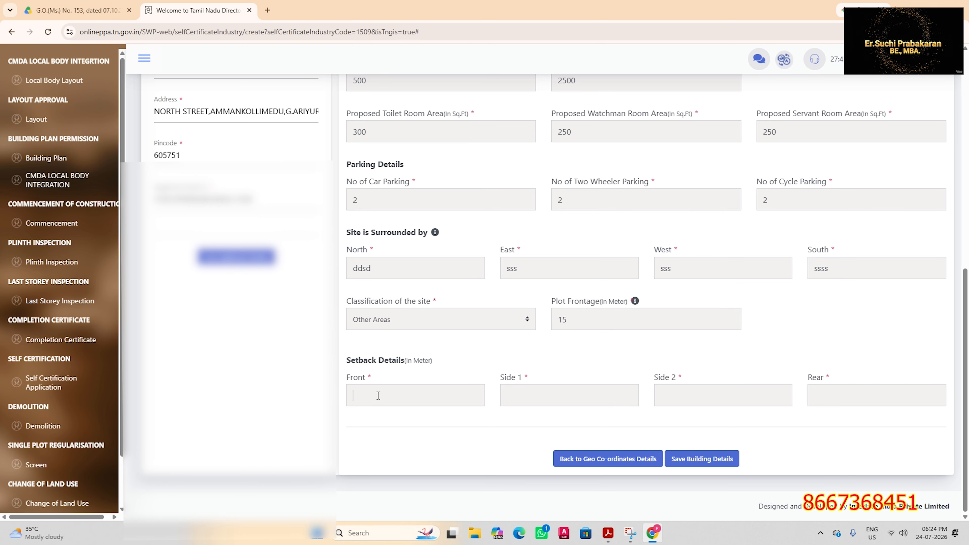
# - Enter setbacks of 1 meter for the front, side 1, side 2 and rear, and try to save the building details
pyautogui.click(378, 395)
pyautogui.write('1')
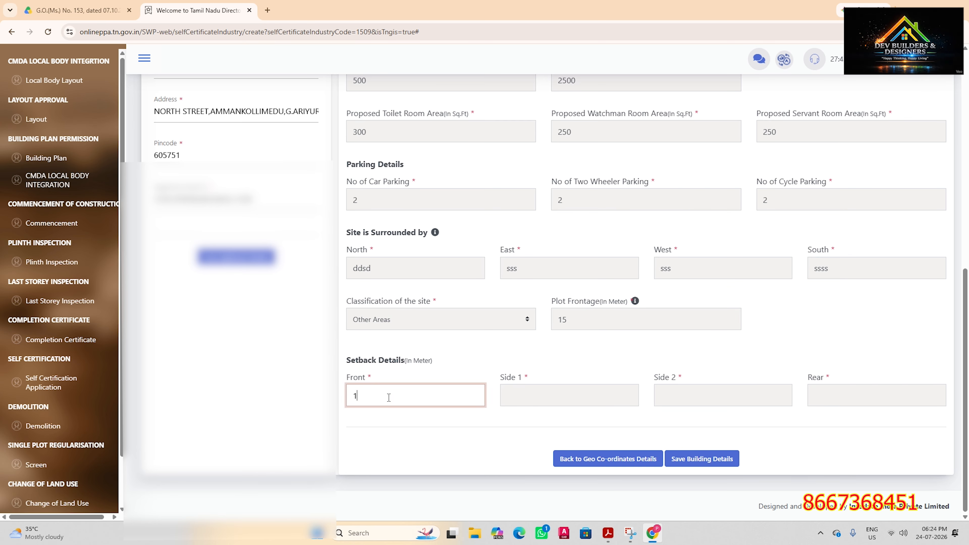
pyautogui.click(536, 396)
pyautogui.write('1')
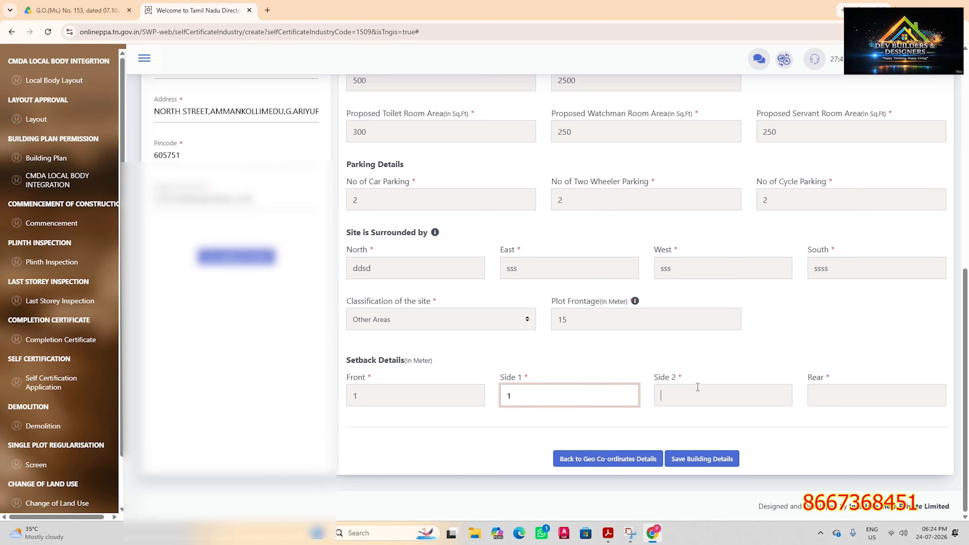
pyautogui.write('1')
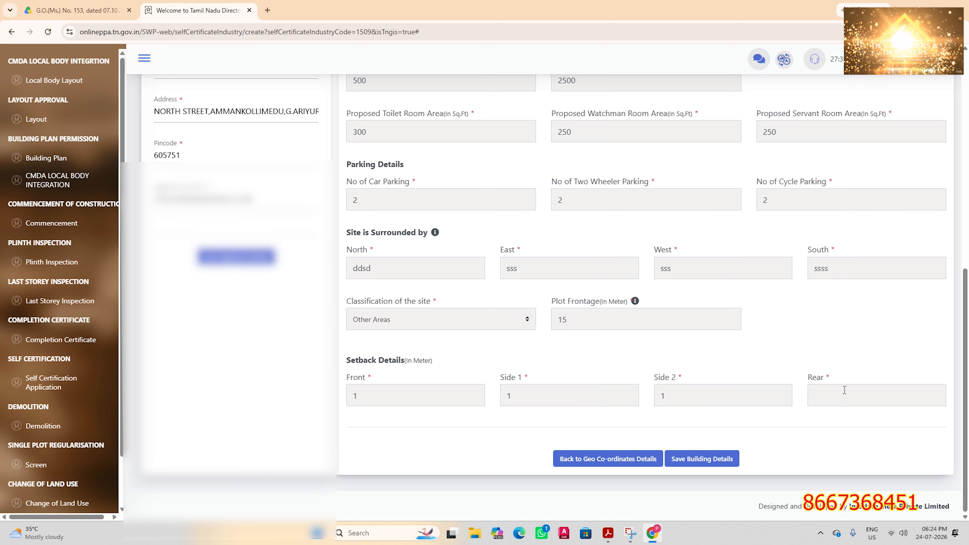
pyautogui.click(845, 390)
pyautogui.write('1')
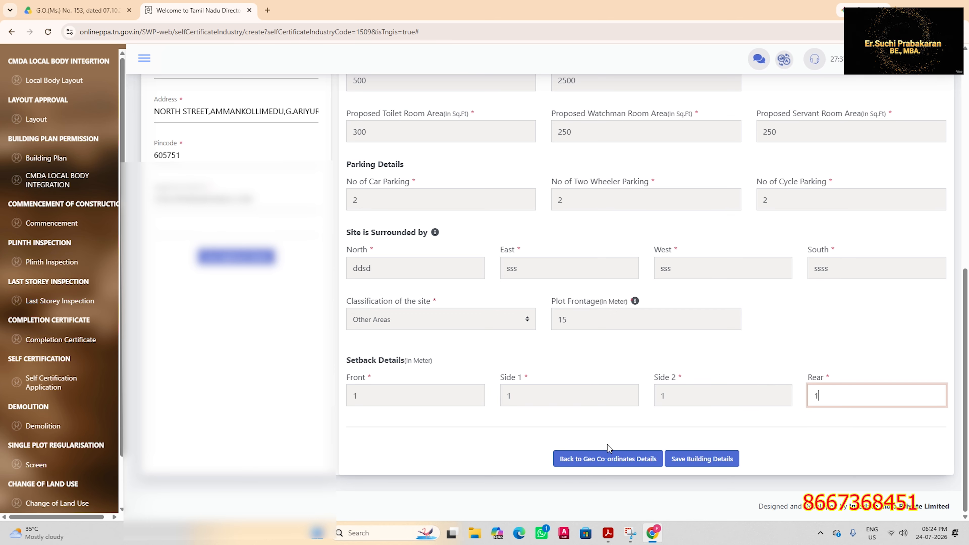
pyautogui.click(677, 460)
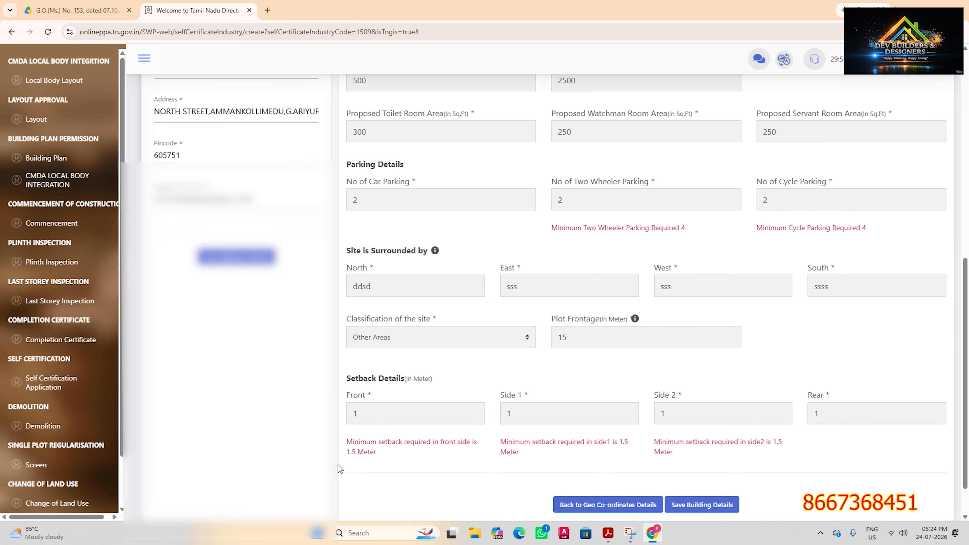
# - Raise the two-wheeler parking and the cycle parking to 4 spaces each
pyautogui.scroll(6, 508, 325)
pyautogui.scroll(-5, 511, 322)
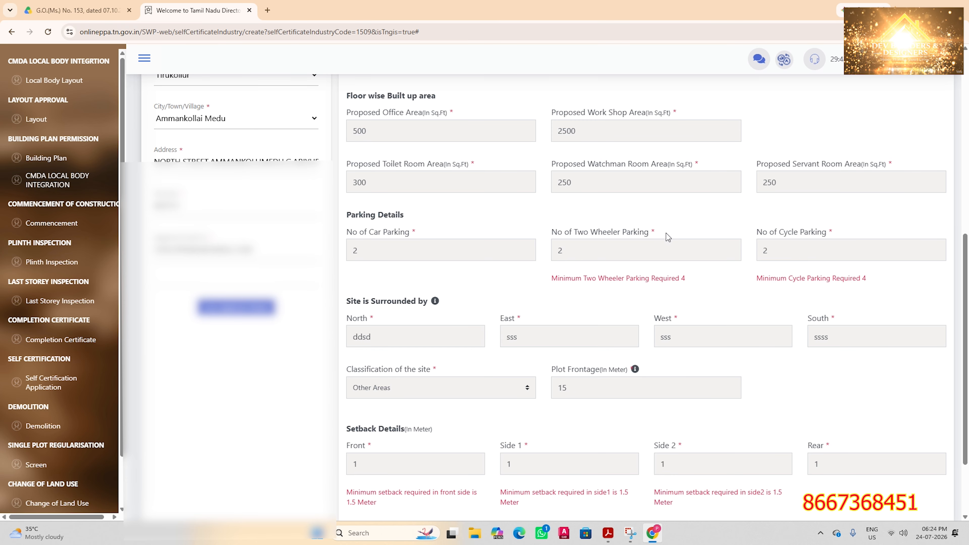
pyautogui.click(555, 259)
pyautogui.press('BackSpace')
pyautogui.write('4')
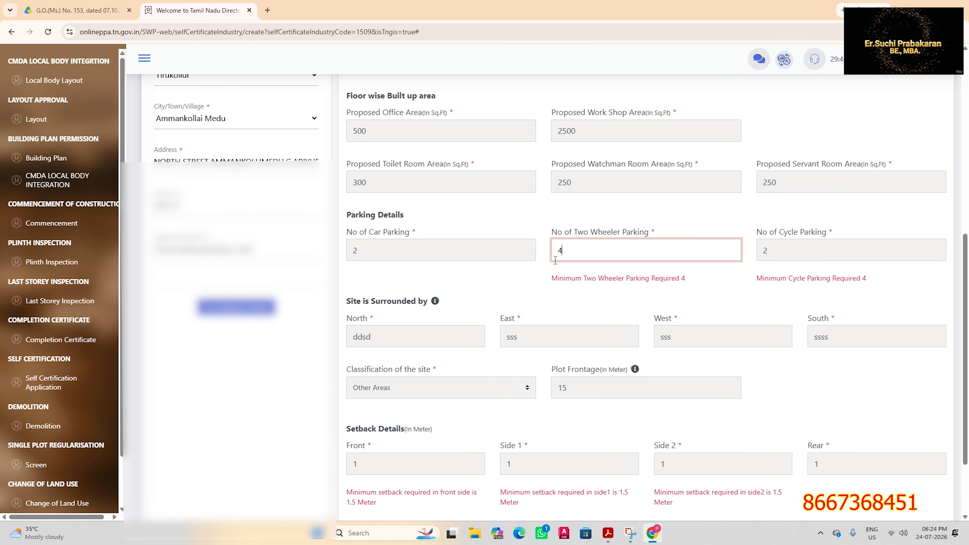
pyautogui.press('Tab')
pyautogui.write('4')
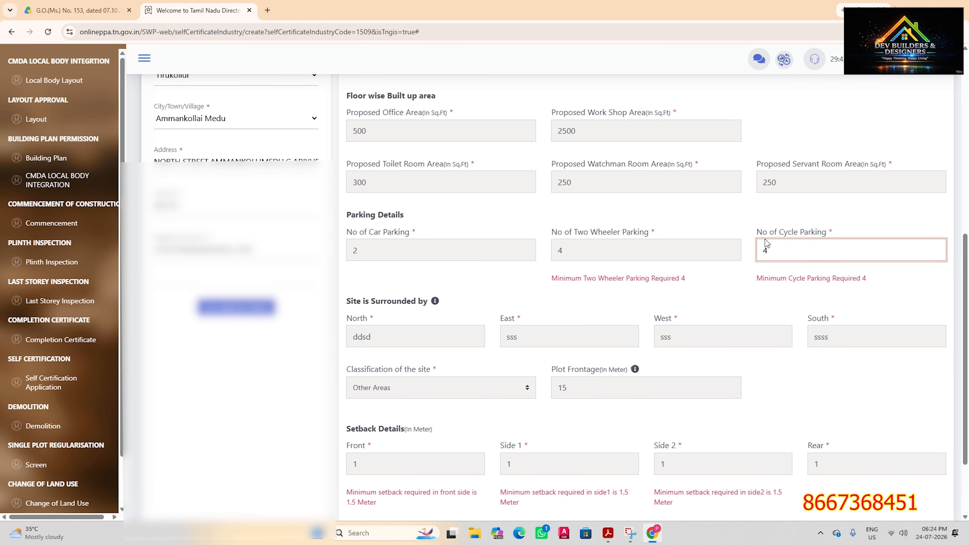
# - Change the front, side 1 and side 2 setbacks to 1.5 meters each
pyautogui.scroll(-3, 712, 241)
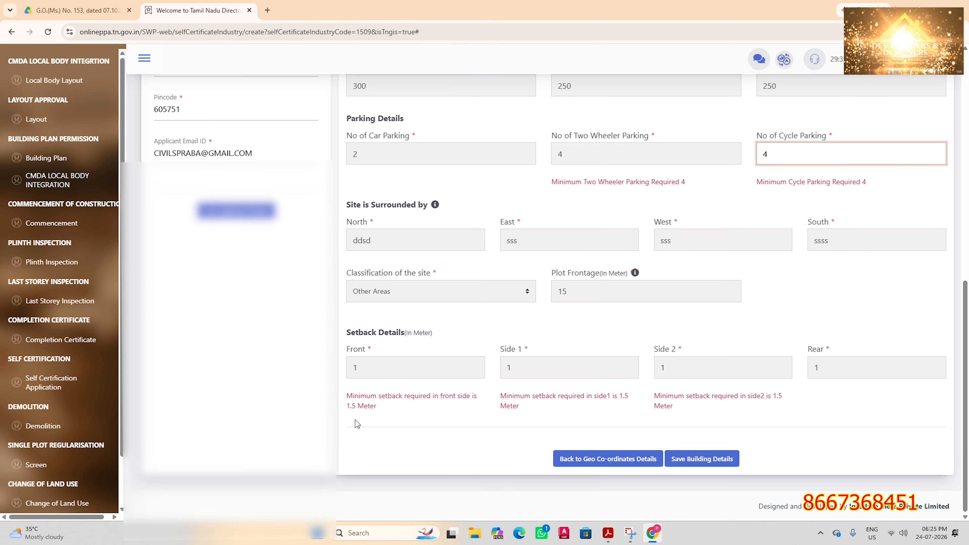
pyautogui.scroll(8, 713, 295)
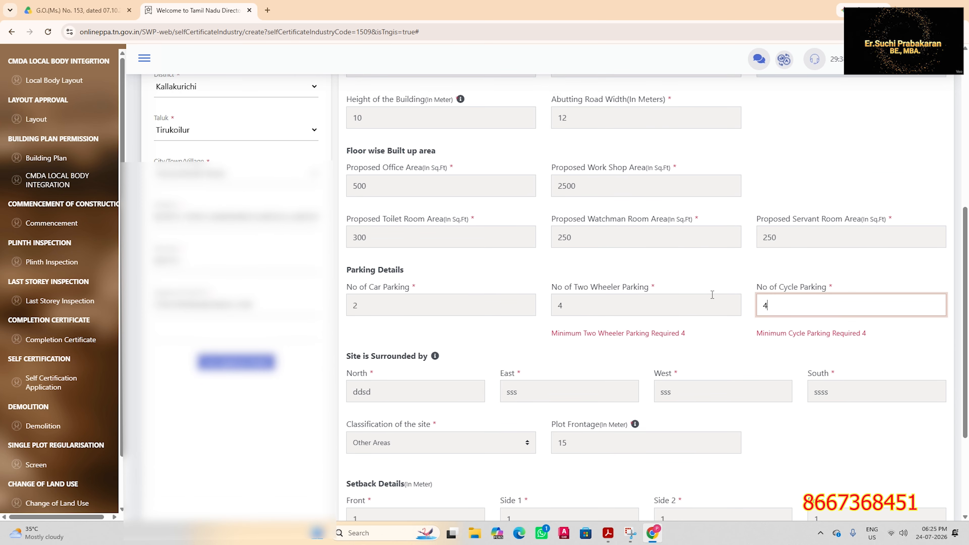
pyautogui.scroll(-8, 713, 295)
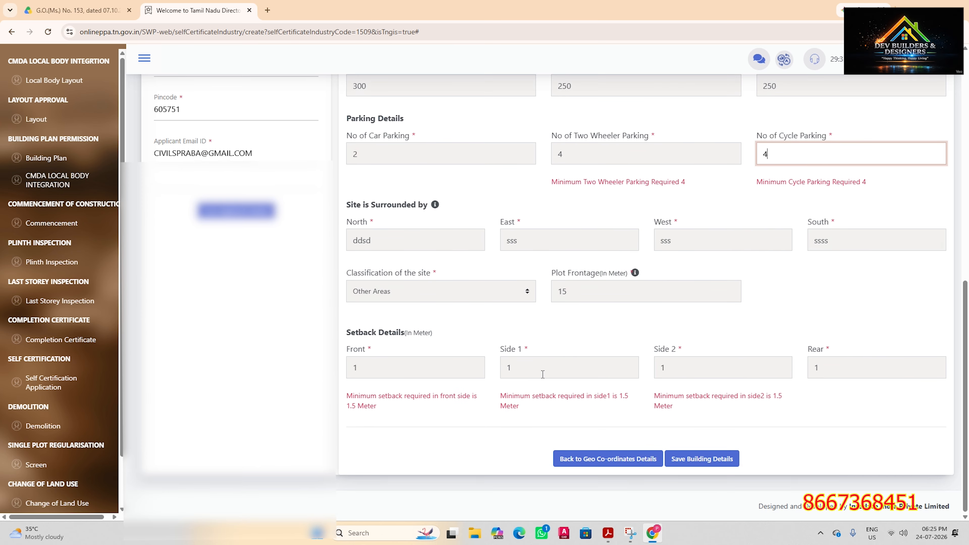
pyautogui.write('.5')
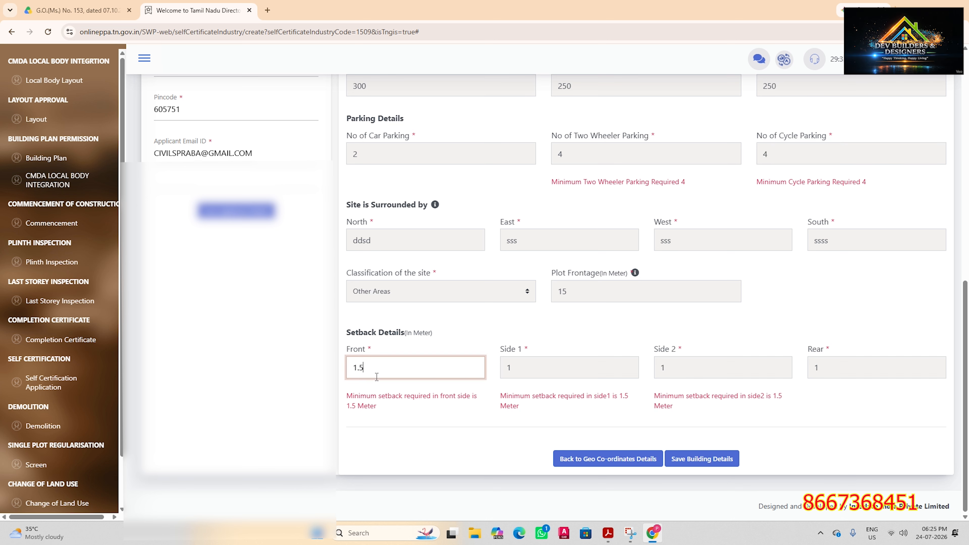
pyautogui.click(408, 446)
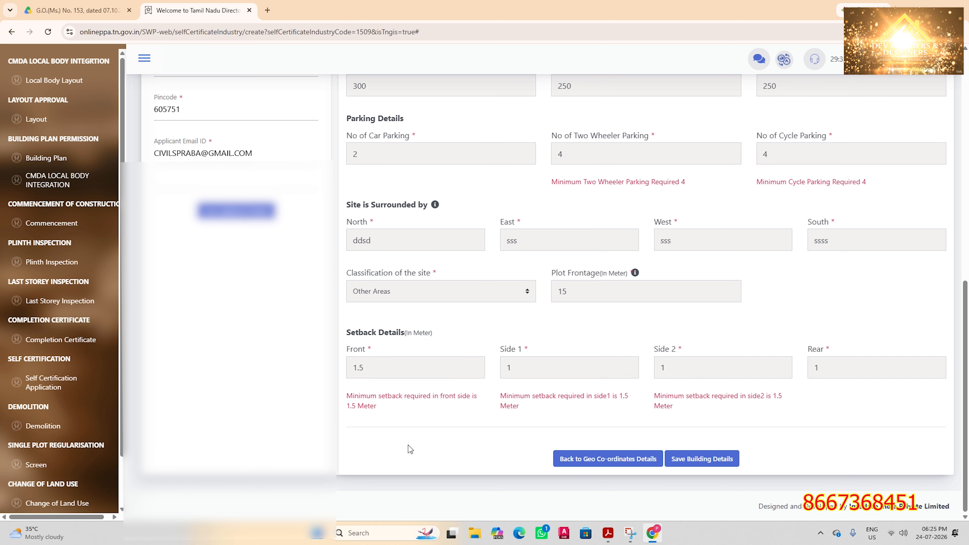
pyautogui.click(552, 371)
pyautogui.write('.5')
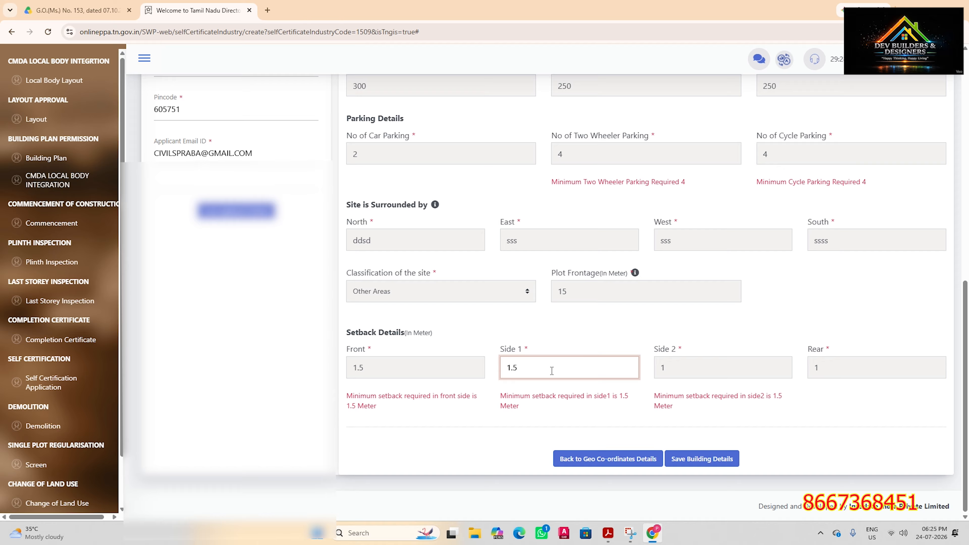
pyautogui.click(703, 366)
pyautogui.write('.5')
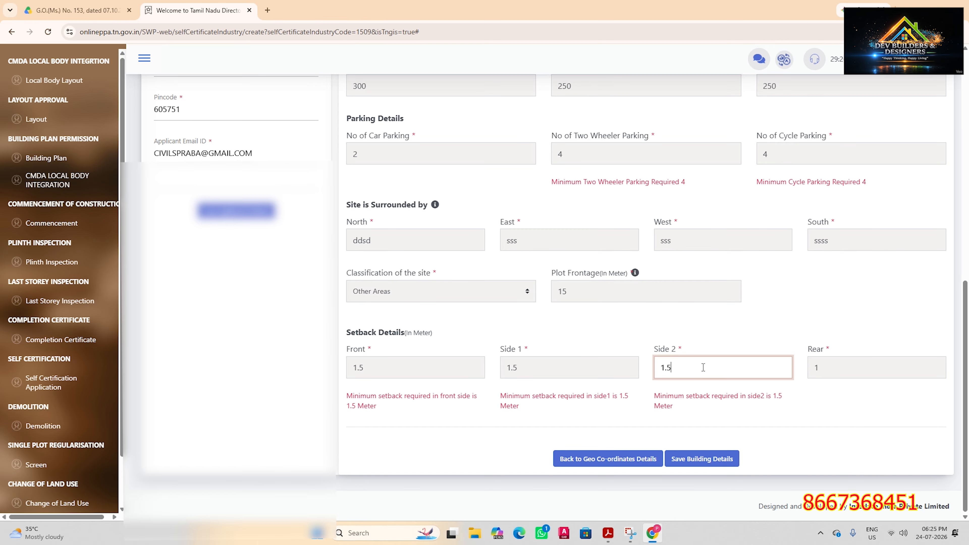
# - Switch to the G.O.(Ms.) No. 153 PDF in Acrobat Reader and examine the table's road width, height and setback rules for White Industries
pyautogui.click(608, 533)
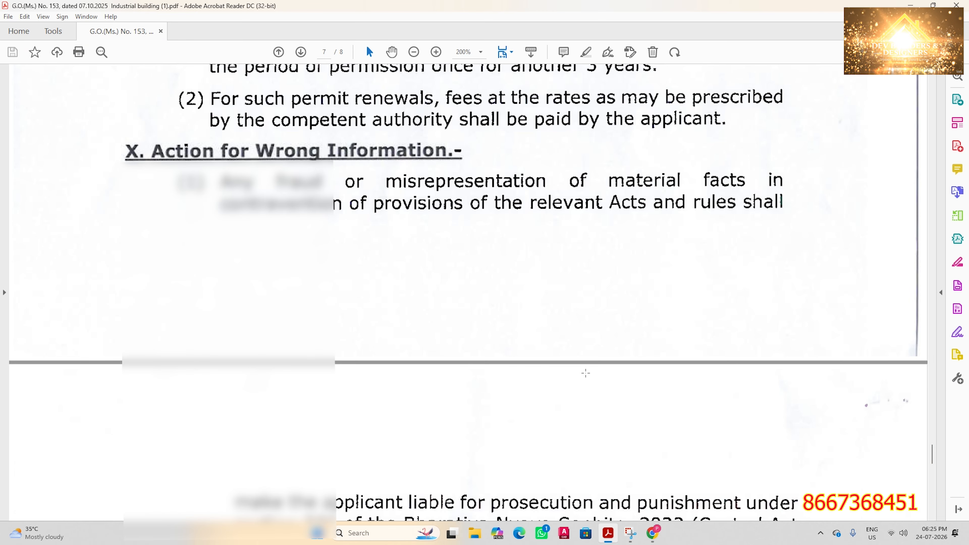
pyautogui.scroll(15, 586, 373)
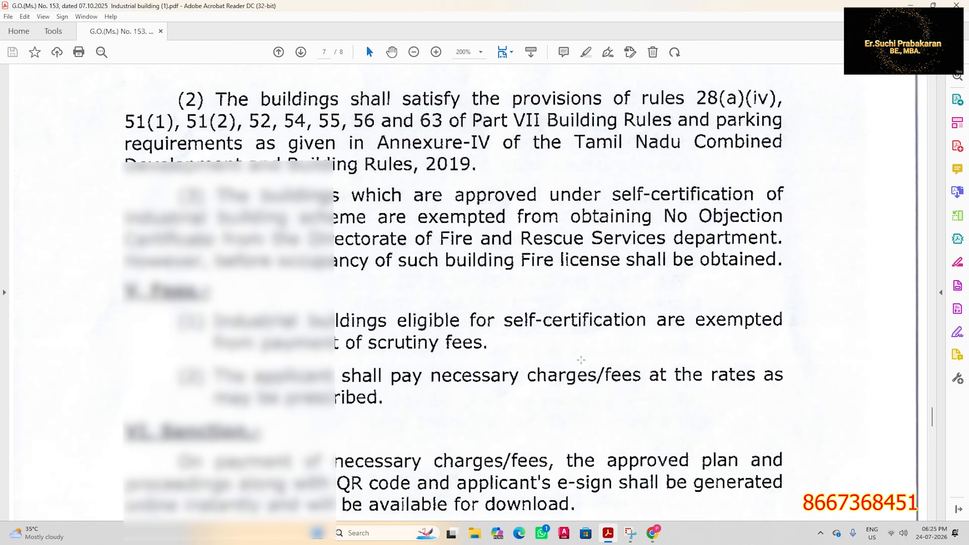
pyautogui.scroll(15, 581, 360)
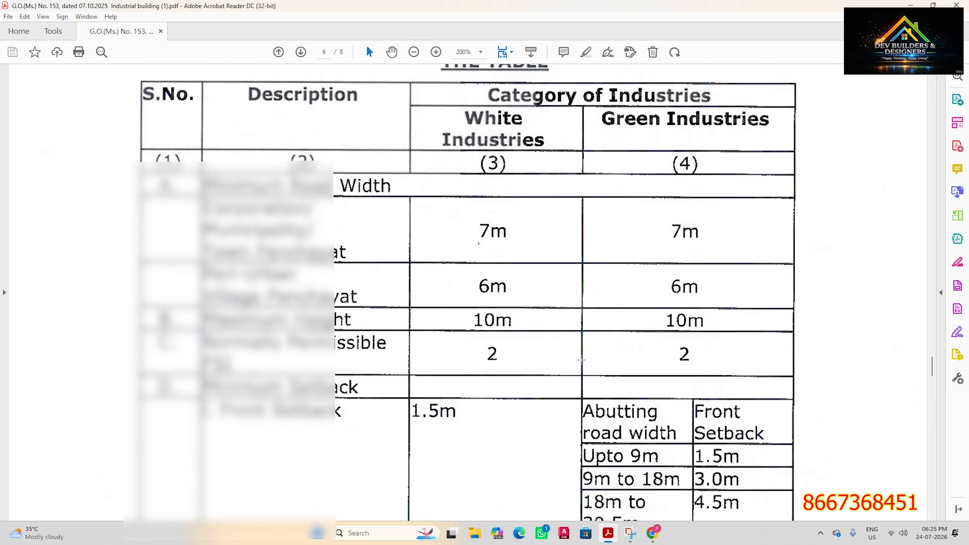
pyautogui.scroll(-8, 581, 359)
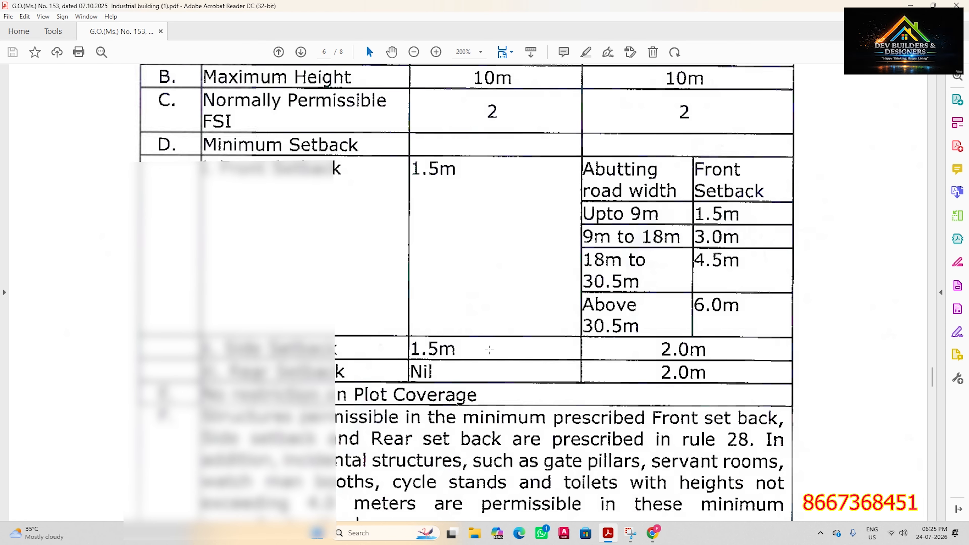
pyautogui.scroll(8, 490, 350)
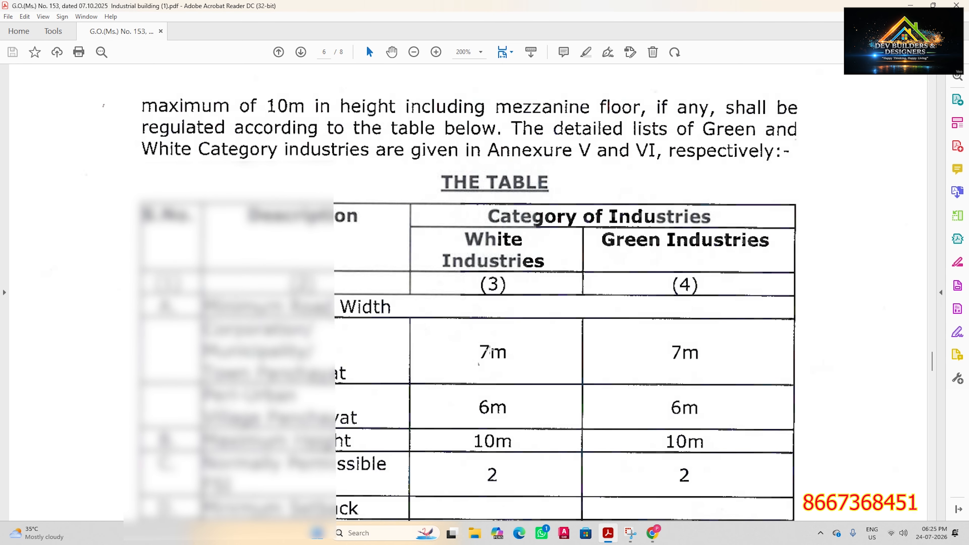
# - Check the White Industries setback rows in the PDF, return to the portal in Chrome and save the building details
pyautogui.scroll(-8, 510, 240)
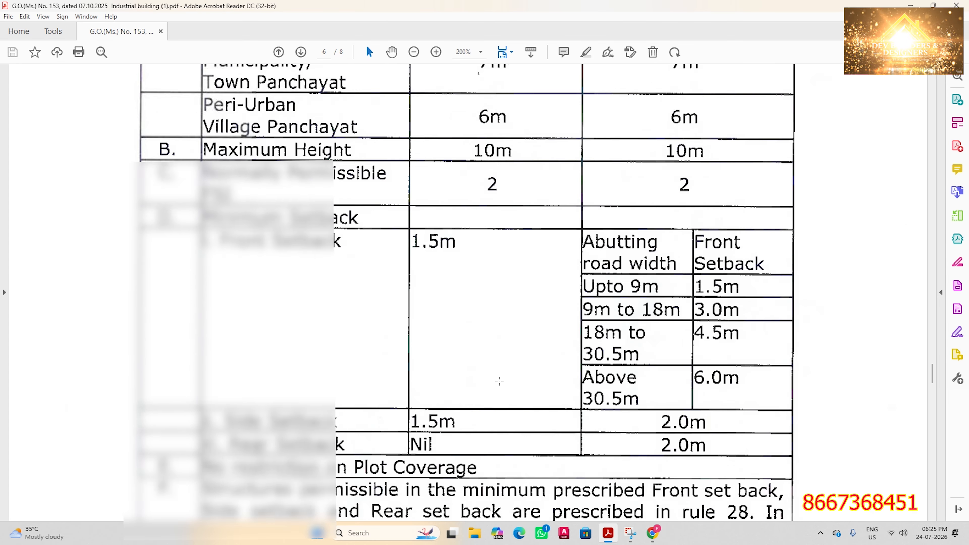
pyautogui.click(911, 5)
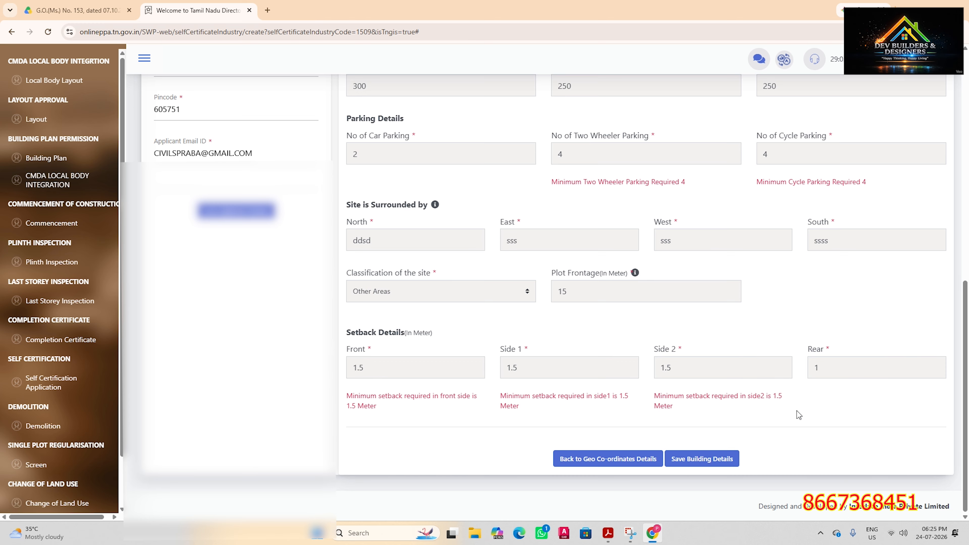
pyautogui.click(723, 460)
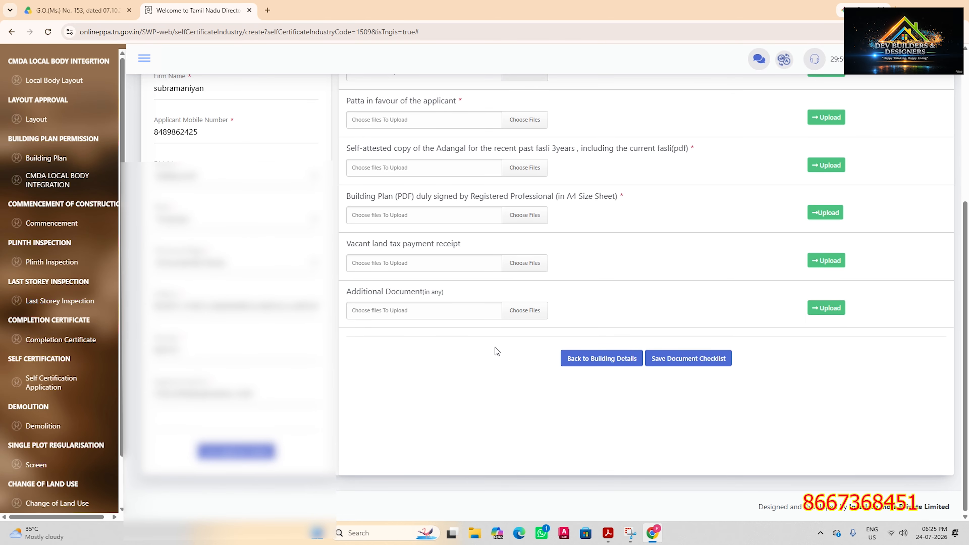
# - Examine the Document Checklist's upload entries, from the site photograph and sale deed to the building plan and additional document
pyautogui.scroll(1, 496, 351)
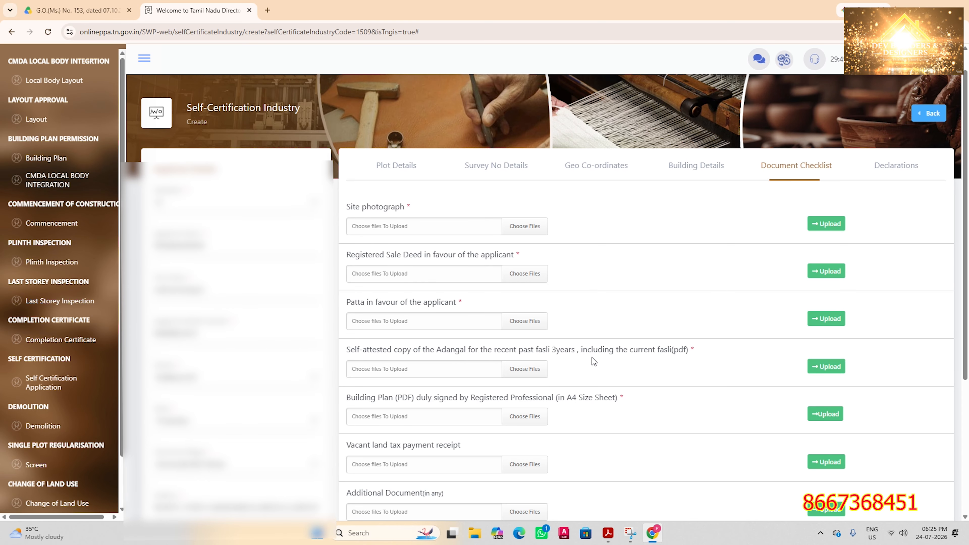
pyautogui.scroll(-2, 616, 220)
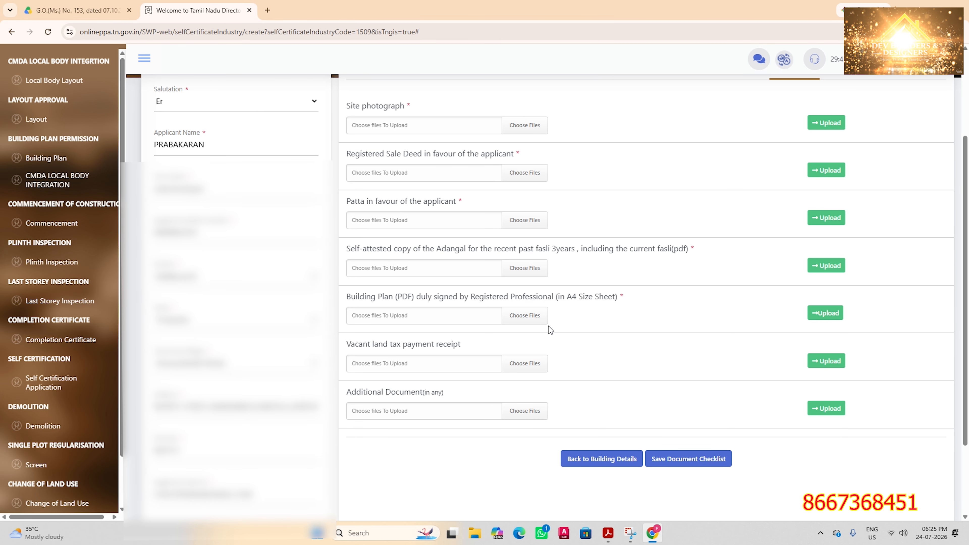
pyautogui.scroll(-1, 552, 285)
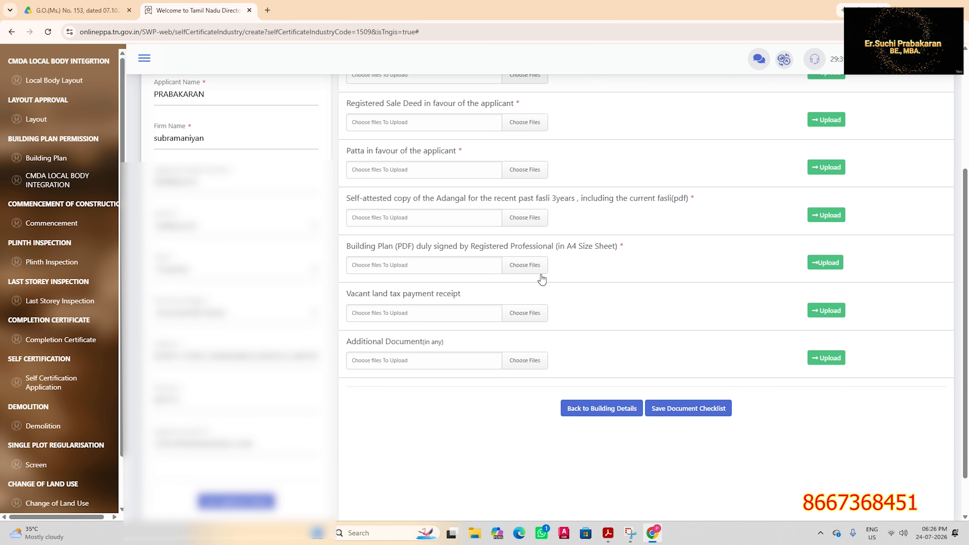